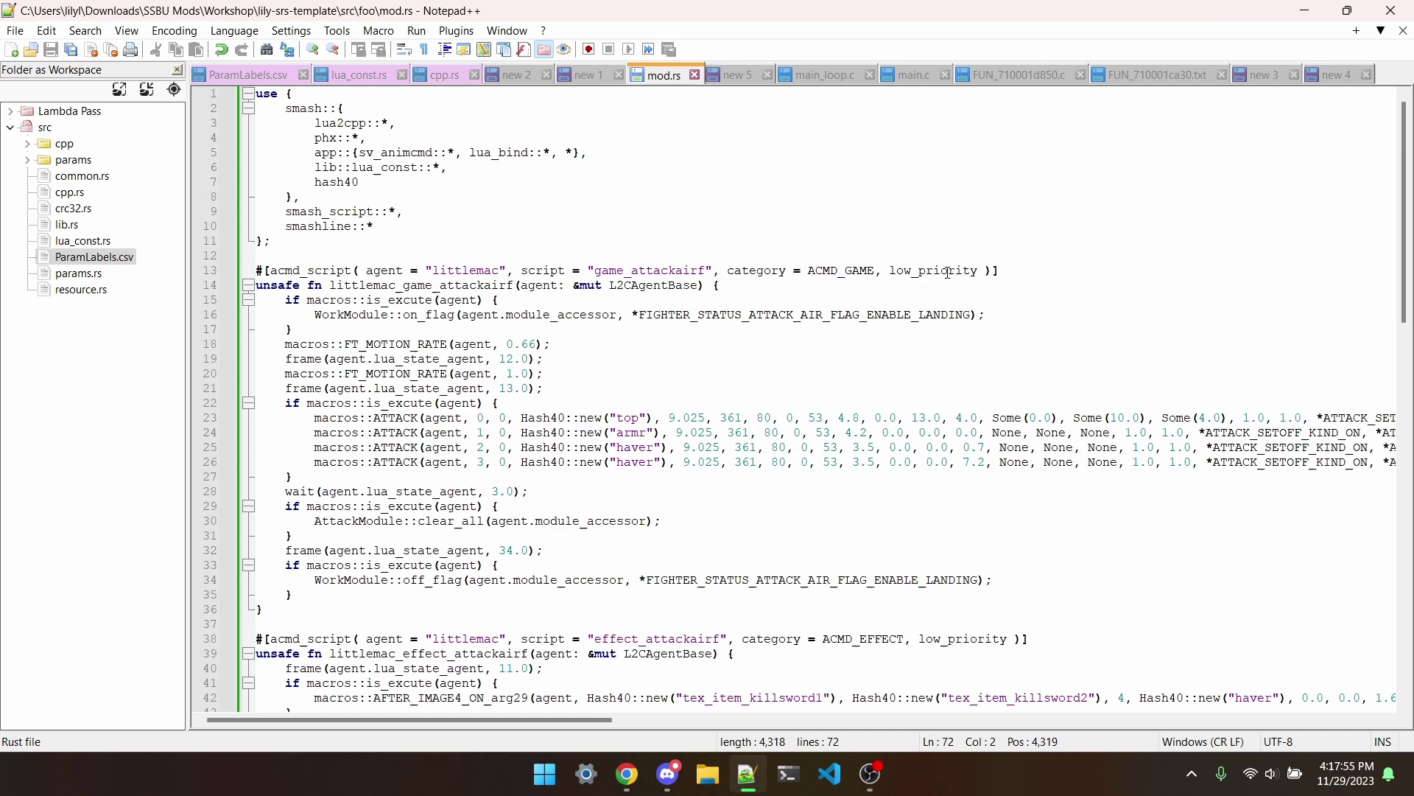
# Step: Select and review the game_attackairf function and its effect script in mod.rs
pyautogui.scroll(-2, 948, 272)
pyautogui.click(256, 182)
pyautogui.keyDown('shift'); pyautogui.click(329, 520); pyautogui.keyUp('shift')
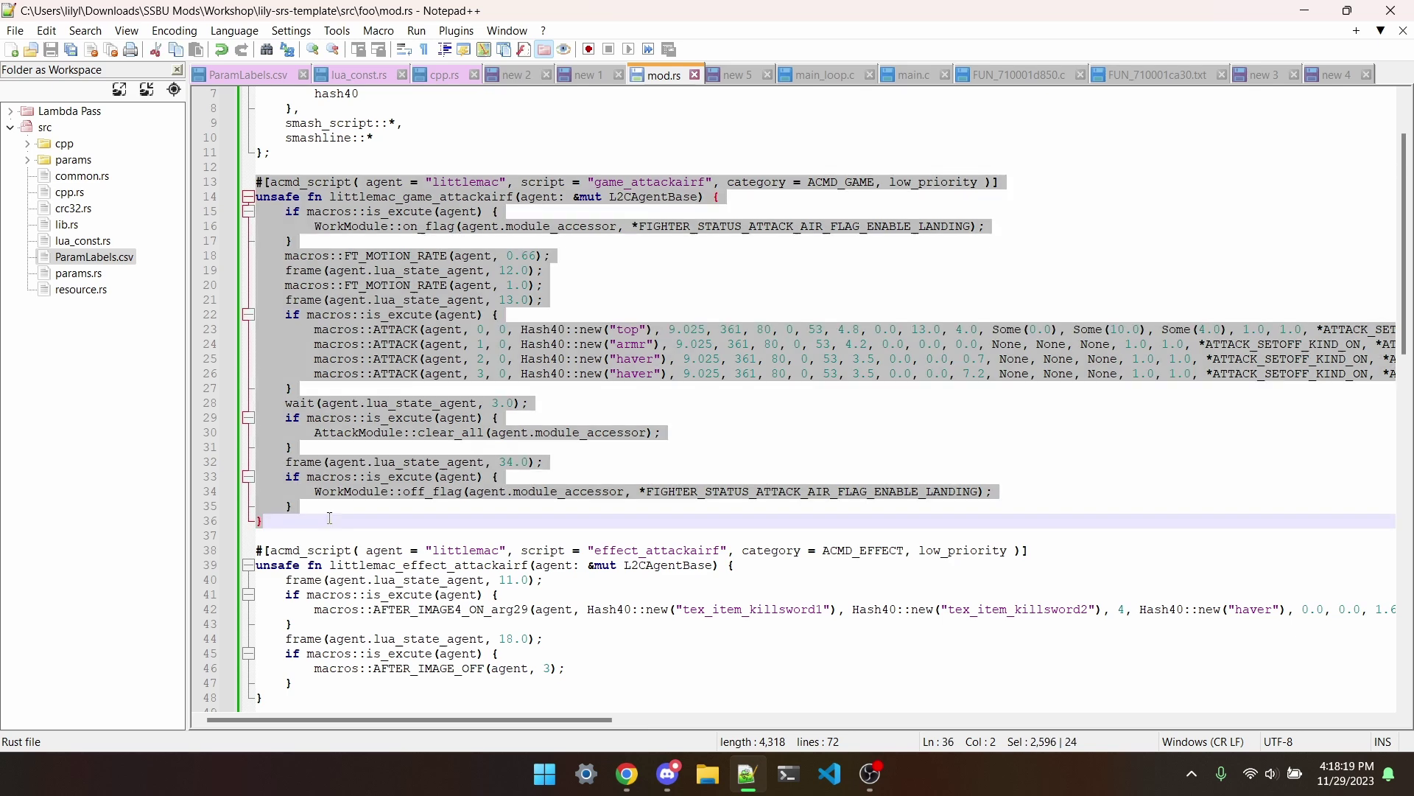
pyautogui.moveTo(330, 518); pyautogui.dragTo(330, 695)
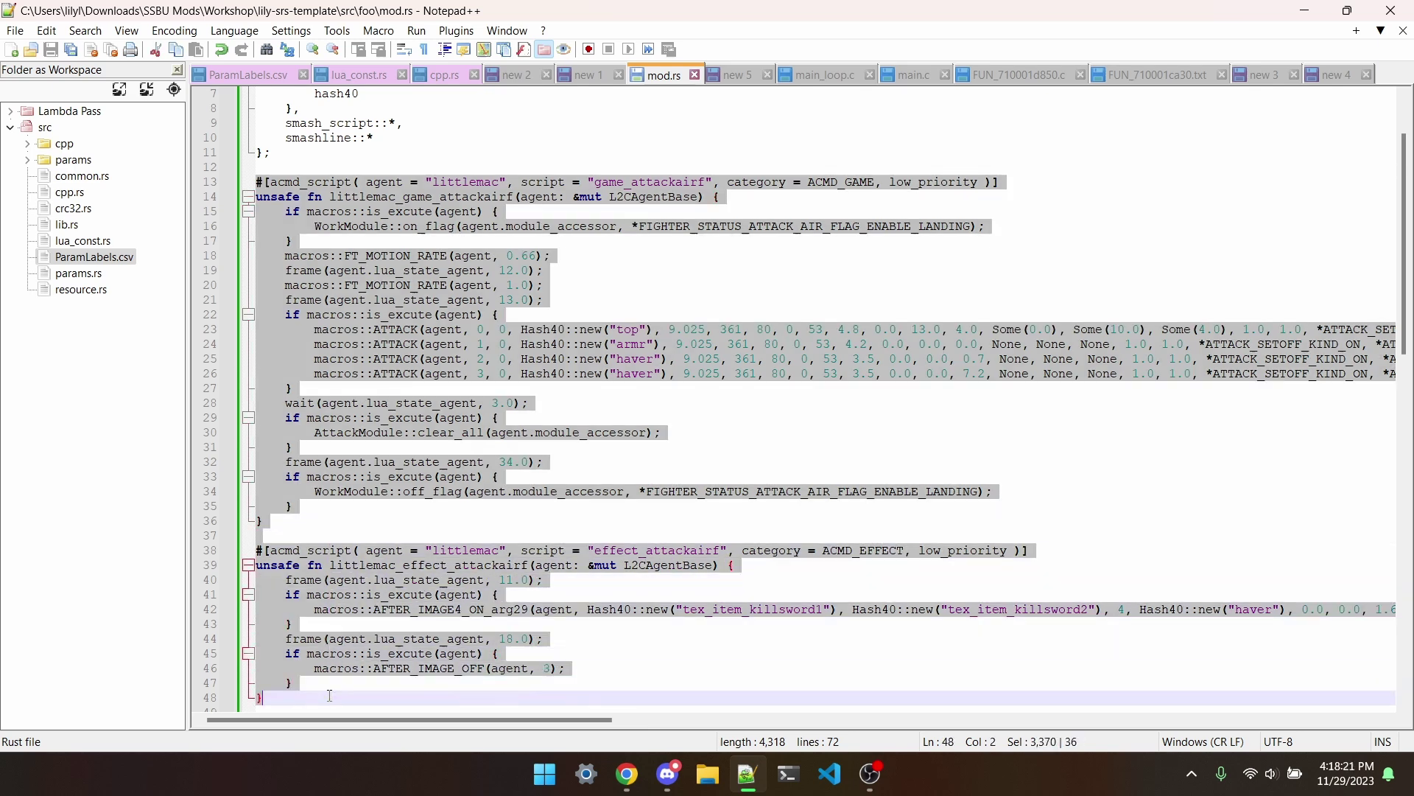
pyautogui.click(329, 696)
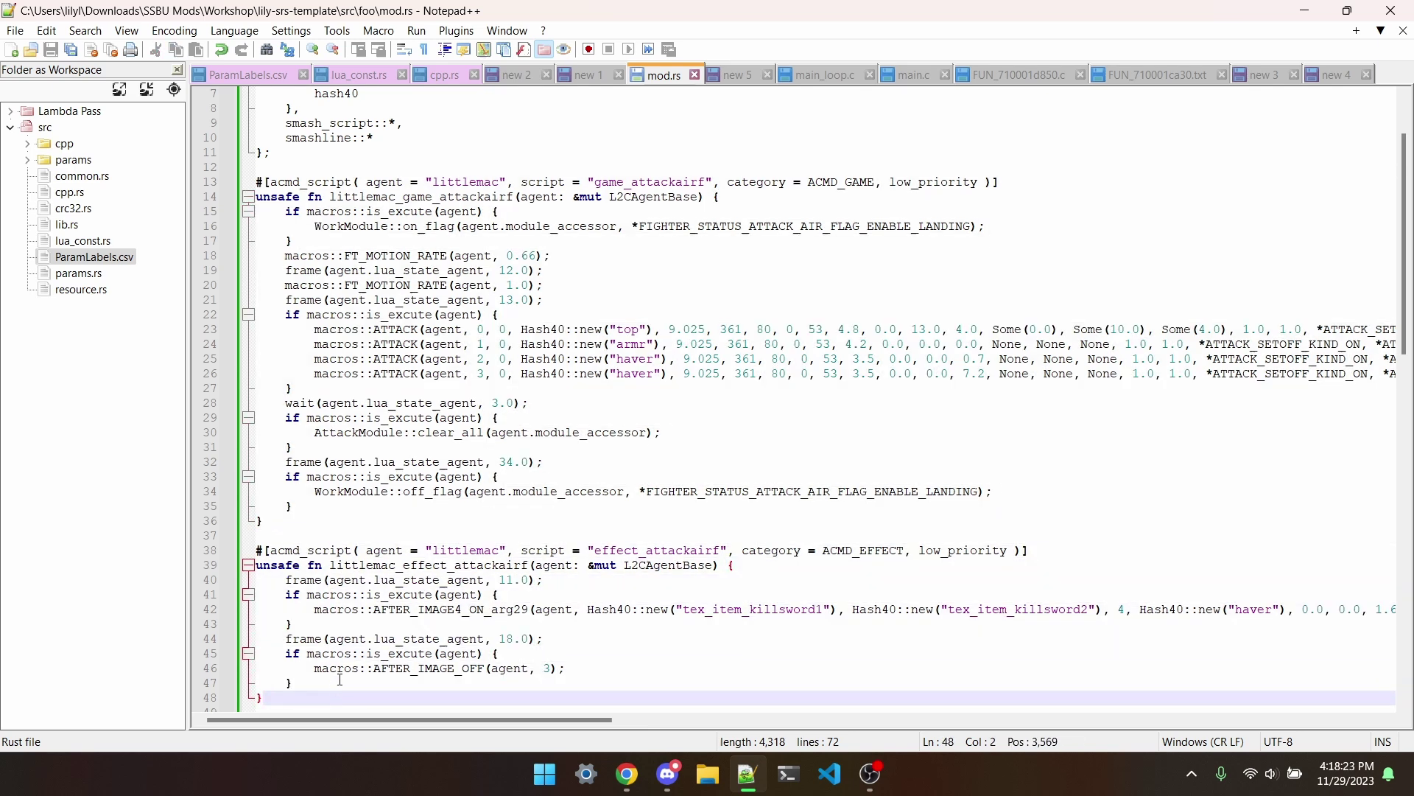
# Step: Select and review the fighter_frame block further down in mod.rs, then clear the selection
pyautogui.scroll(-2, 544, 411)
pyautogui.scroll(-5, 544, 411)
pyautogui.moveTo(335, 595); pyautogui.dragTo(215, 425)
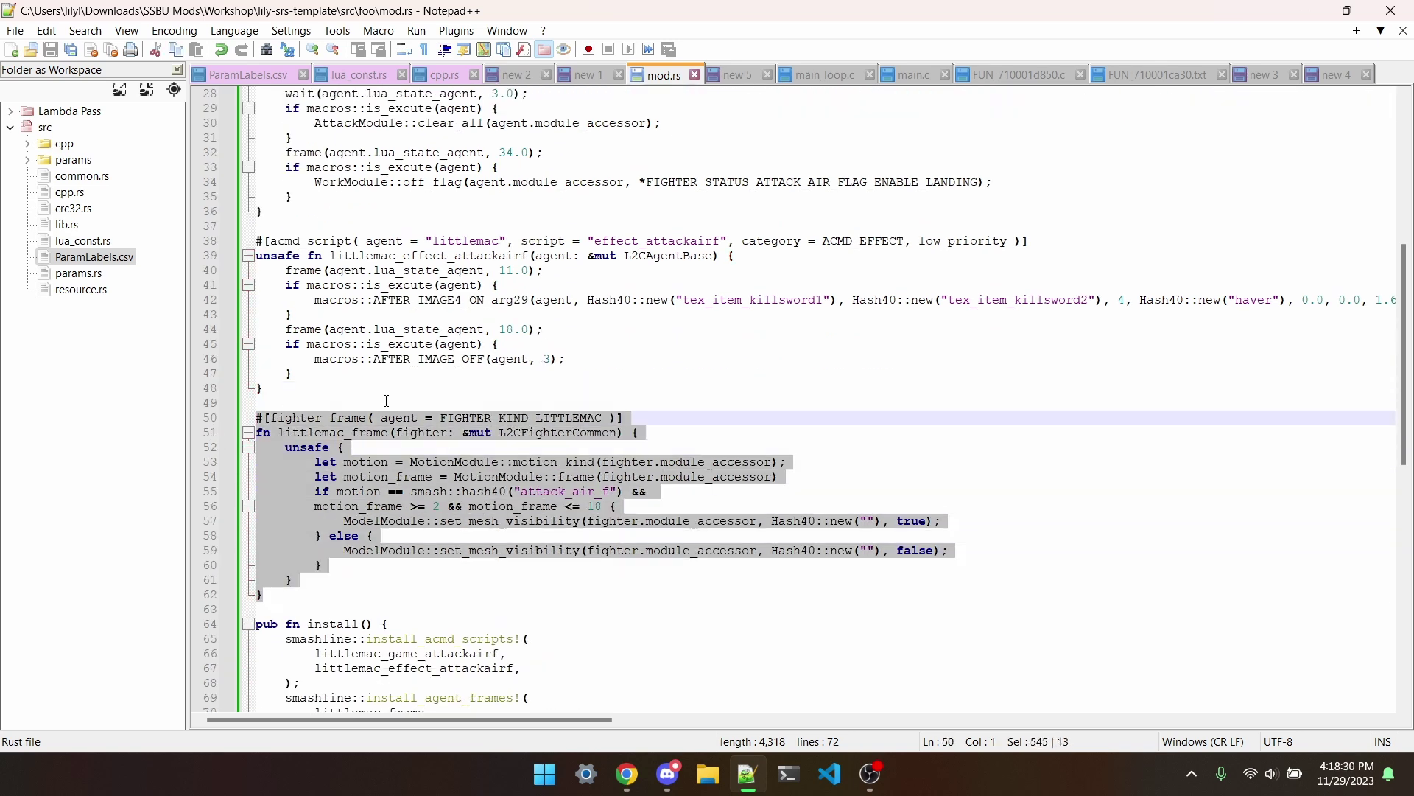
pyautogui.click(541, 419)
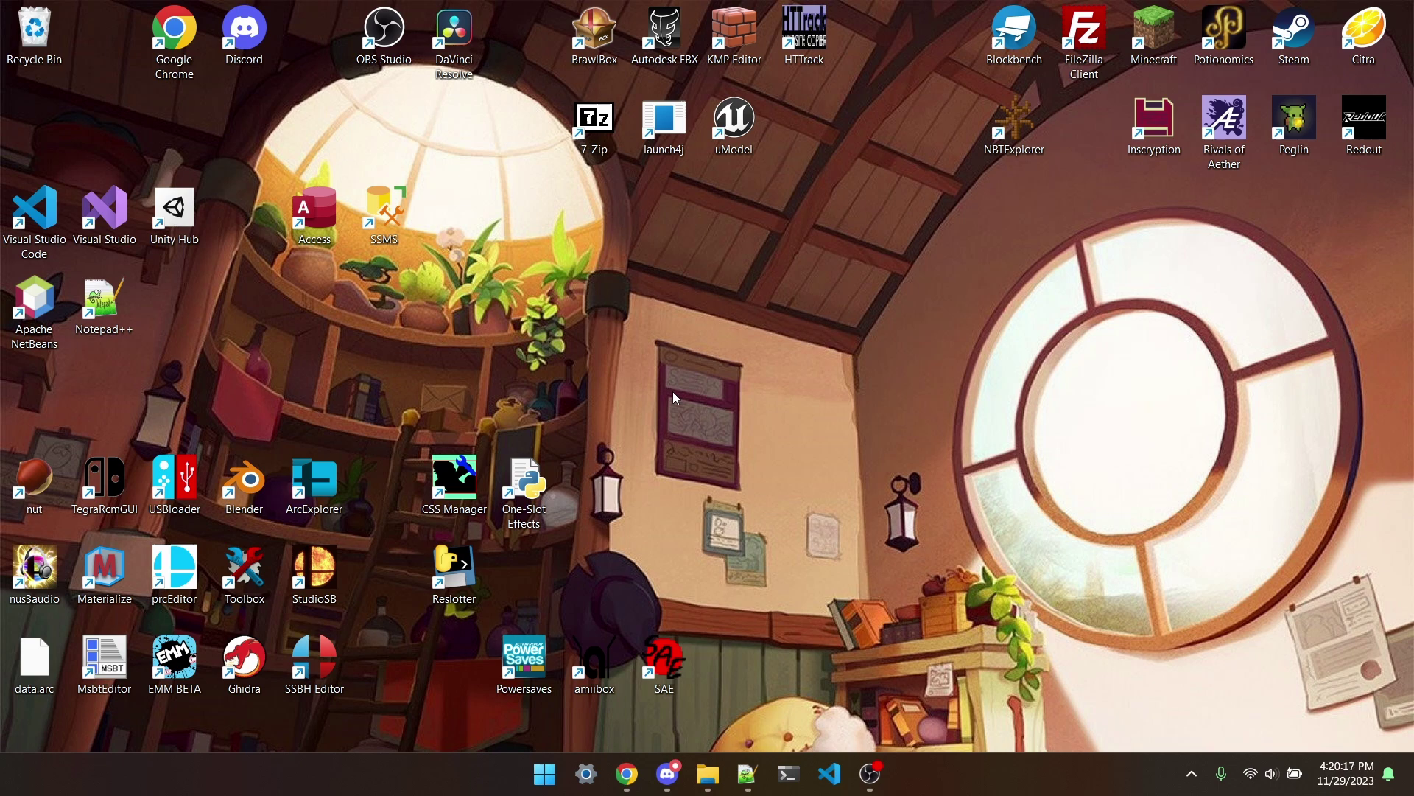
# Step: Launch ArcExplorer and browse to fighter/chrom/model/body/c00 in data.arc
pyautogui.doubleClick(327, 477)
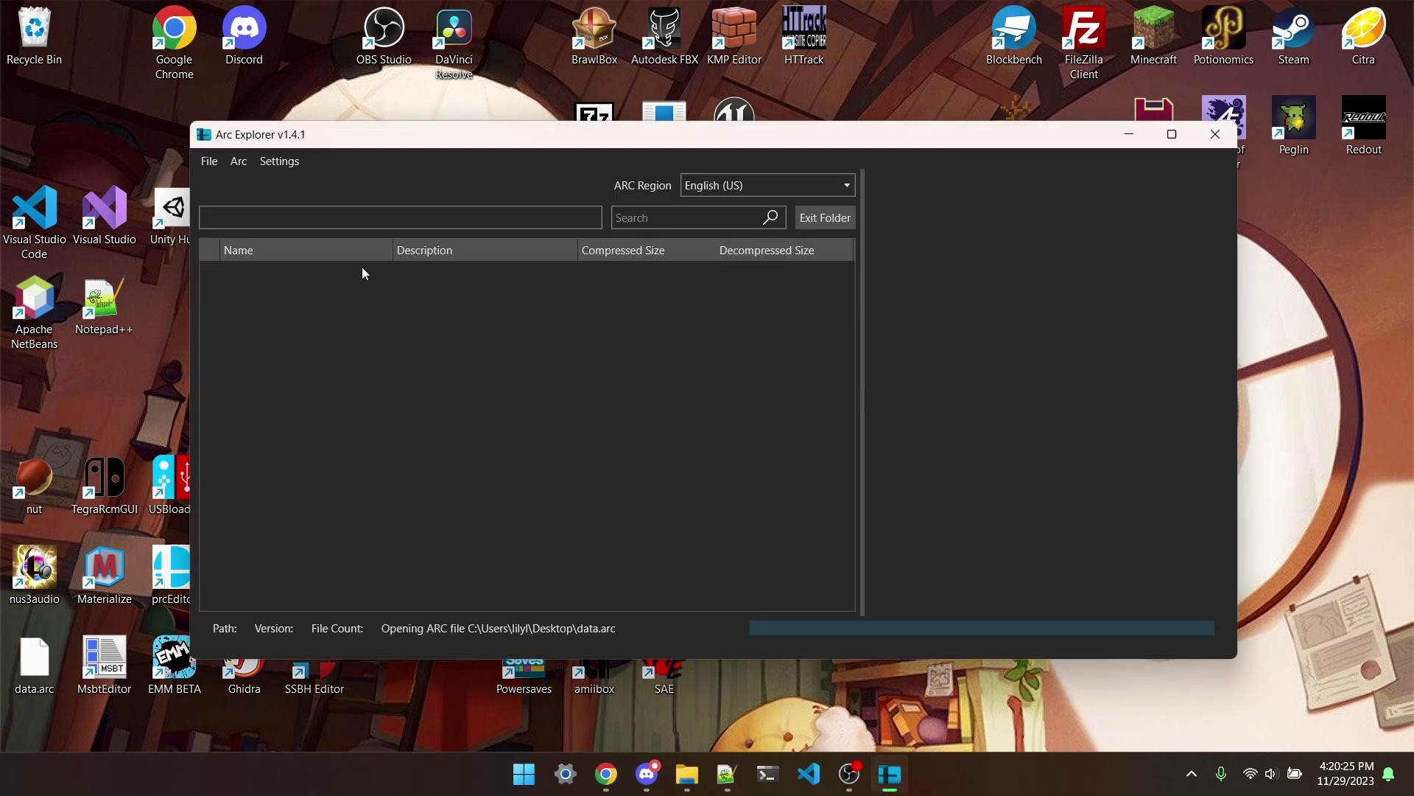
pyautogui.doubleClick(271, 386)
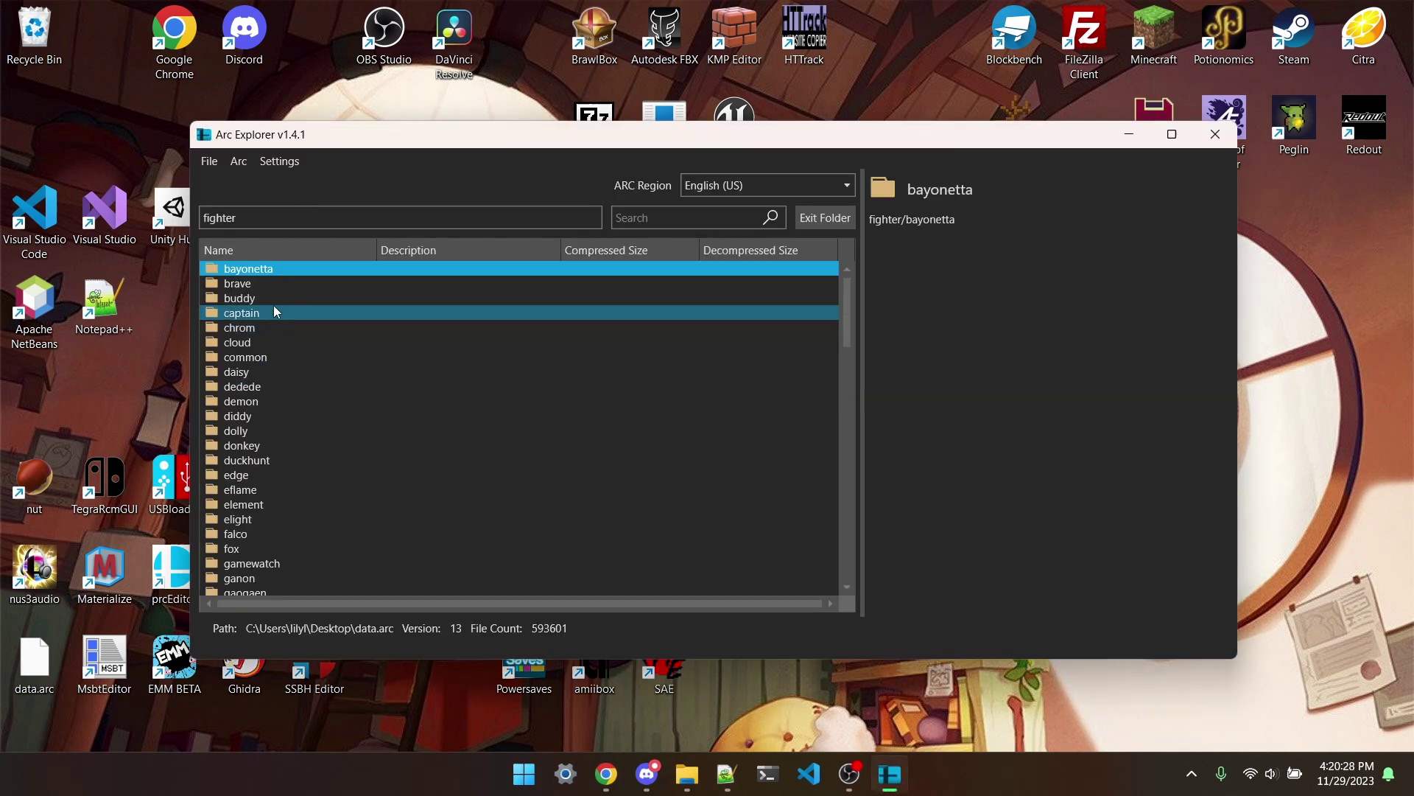
pyautogui.doubleClick(271, 328)
pyautogui.doubleClick(273, 283)
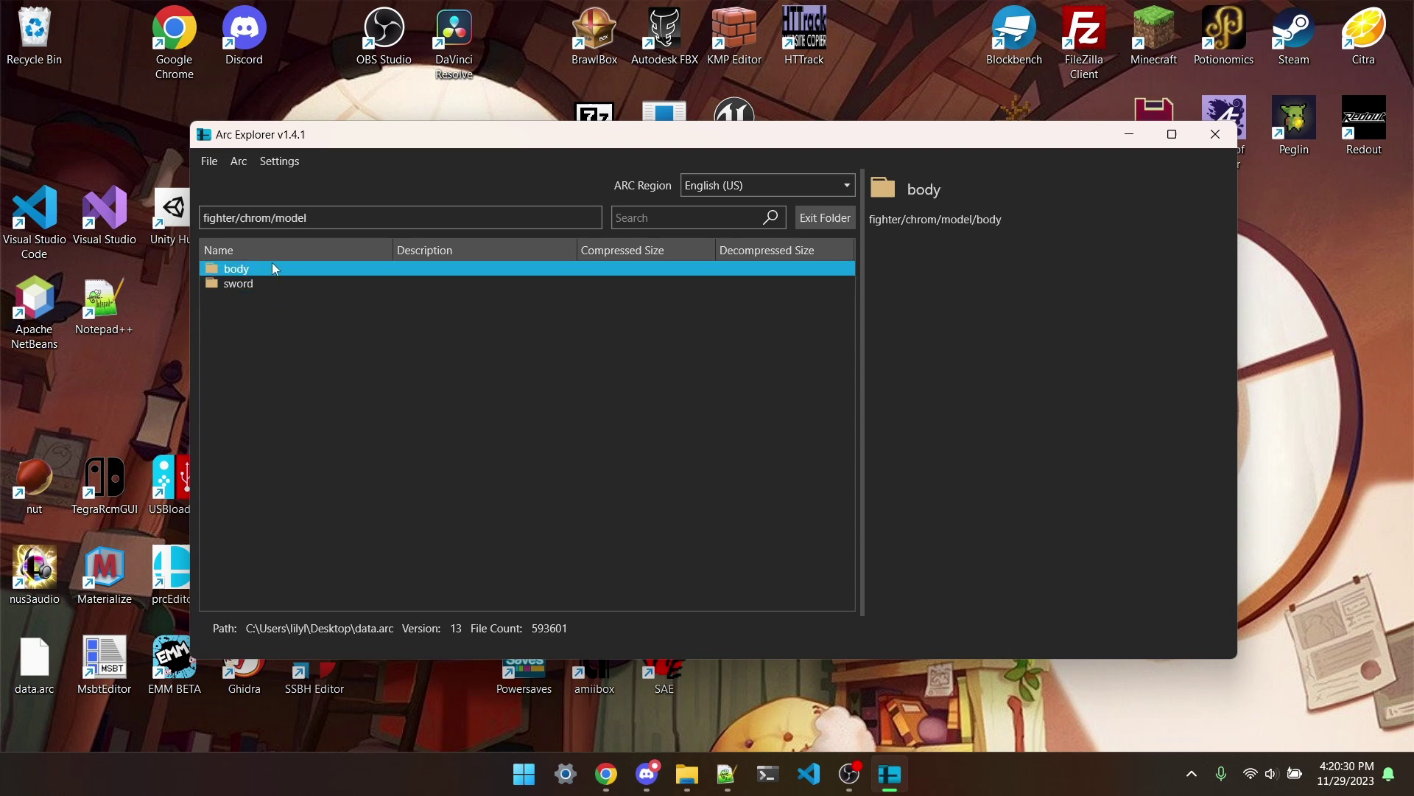
pyautogui.doubleClick(272, 267)
pyautogui.doubleClick(268, 268)
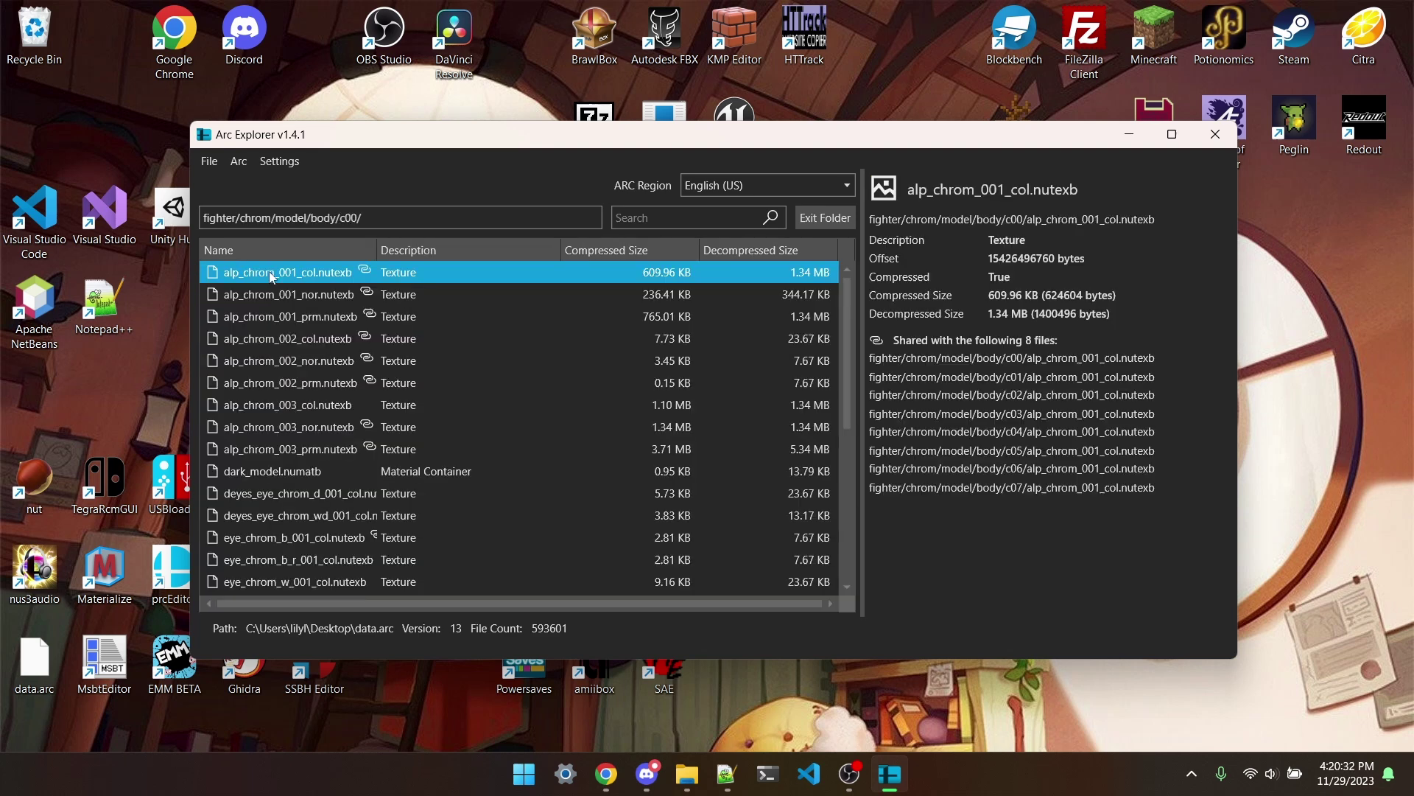
# Step: Extract Chrom's c00 body folder from the body directory
pyautogui.moveTo(383, 217); pyautogui.dragTo(341, 217)
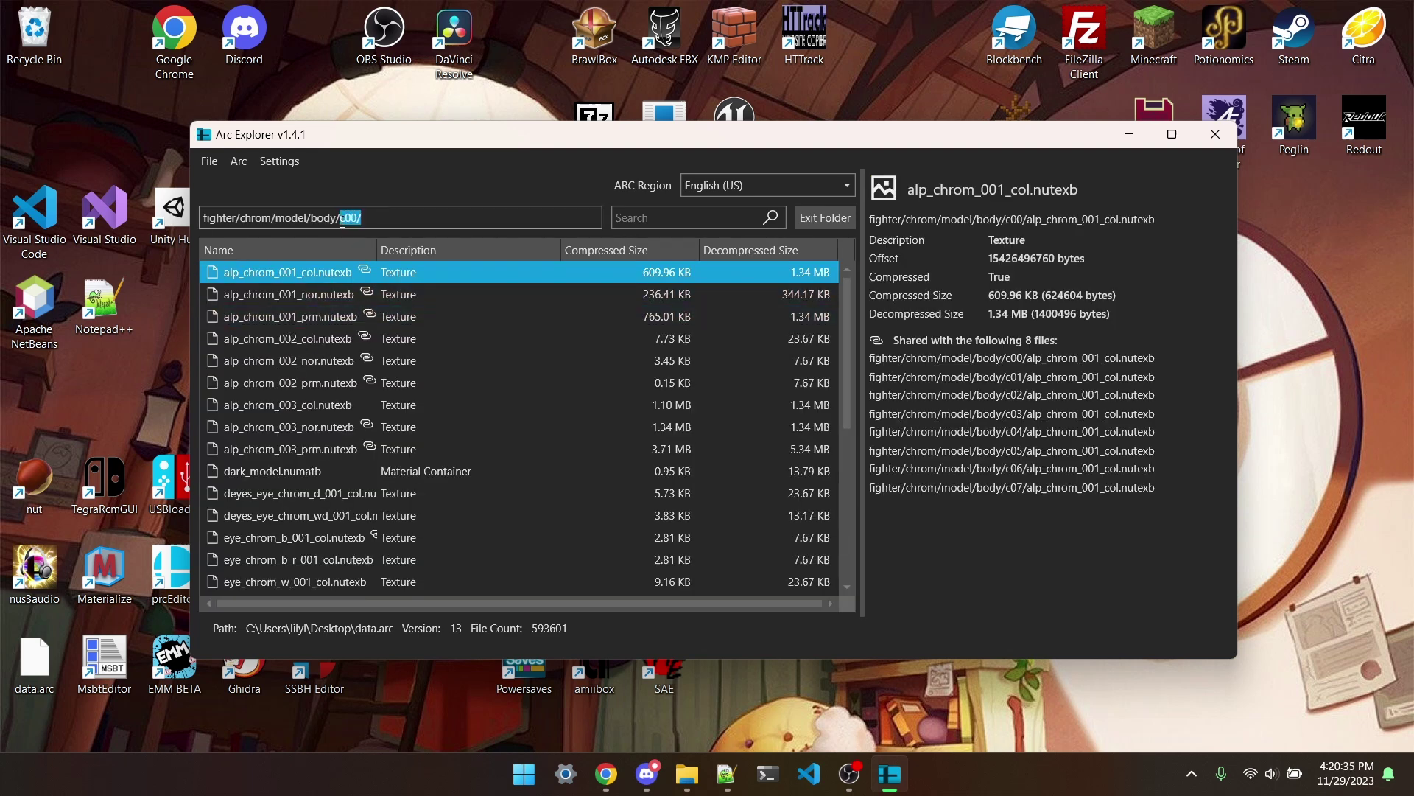
pyautogui.press('BackSpace')
pyautogui.click(303, 265)
pyautogui.rightClick(302, 266)
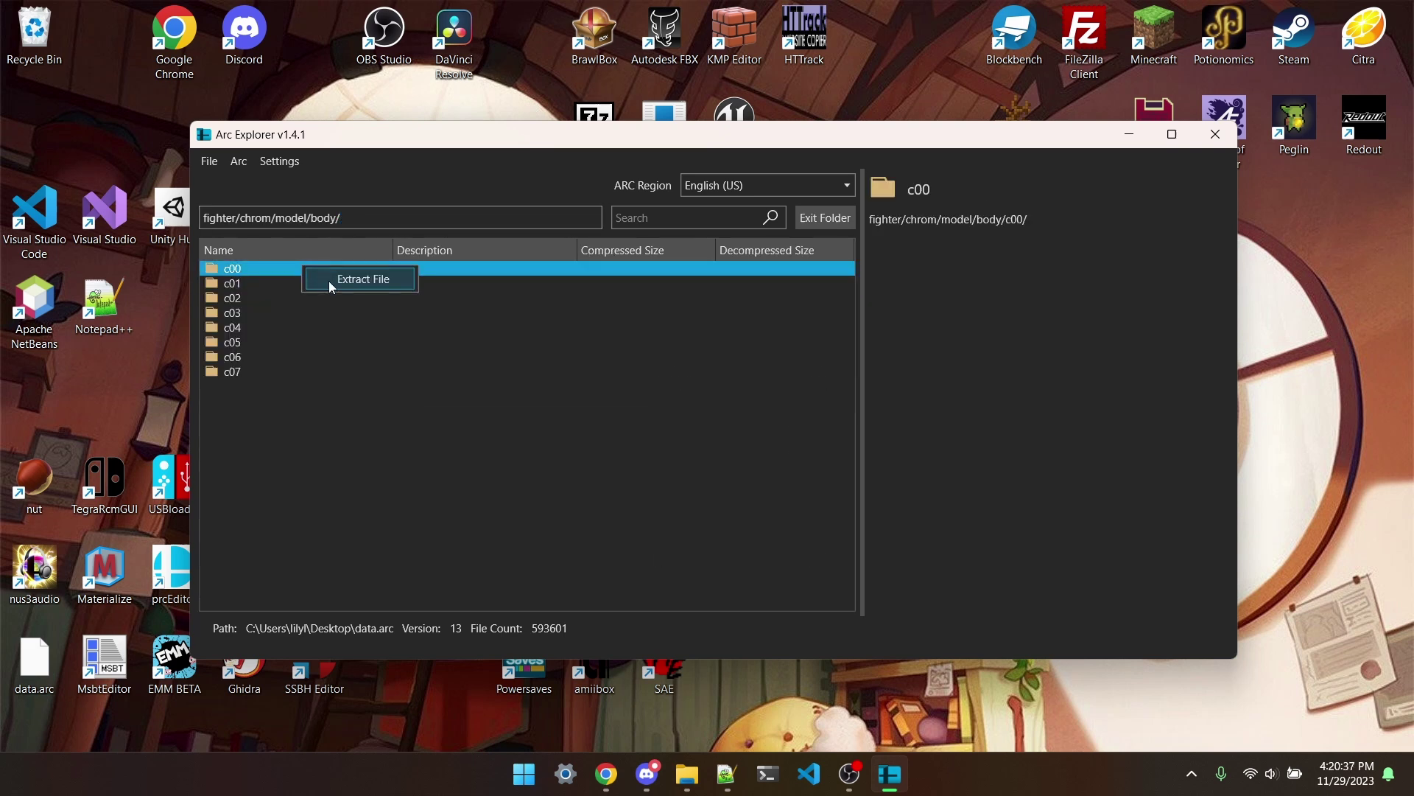
pyautogui.click(333, 280)
# Step: Switch the path from chrom to littlemac and extract Little Mac's c00 body folder
pyautogui.doubleClick(254, 218)
pyautogui.write('little')
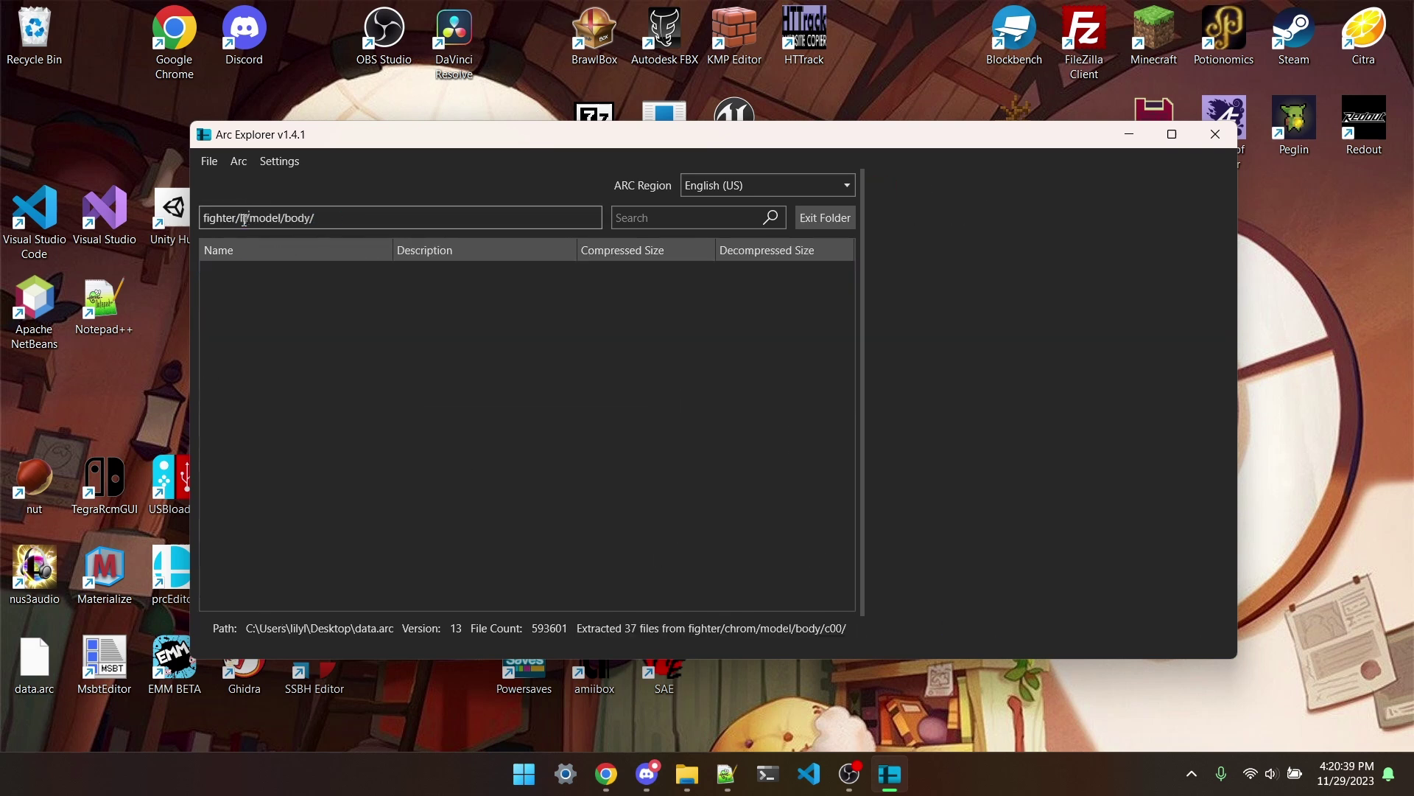
pyautogui.write('mac')
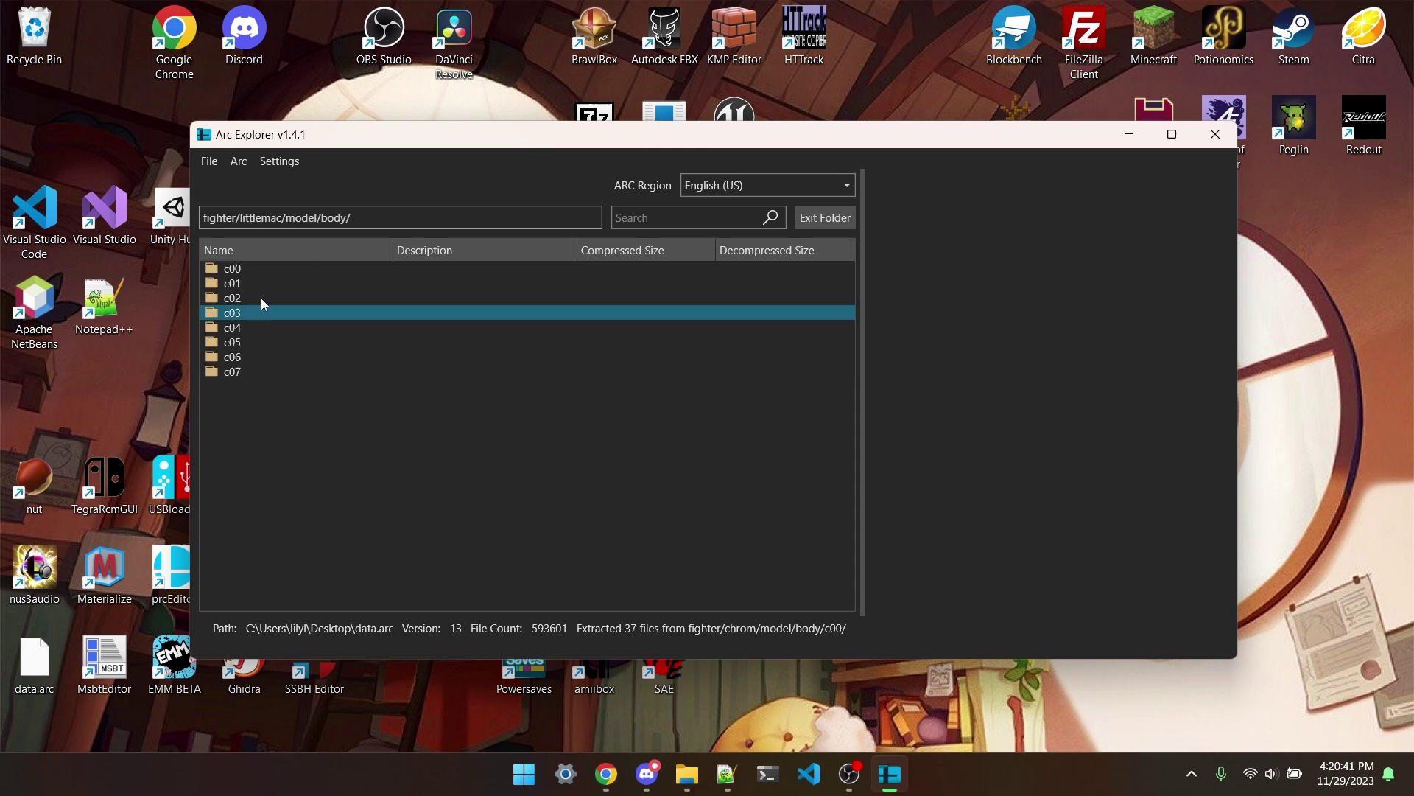
pyautogui.rightClick(276, 272)
pyautogui.click(299, 280)
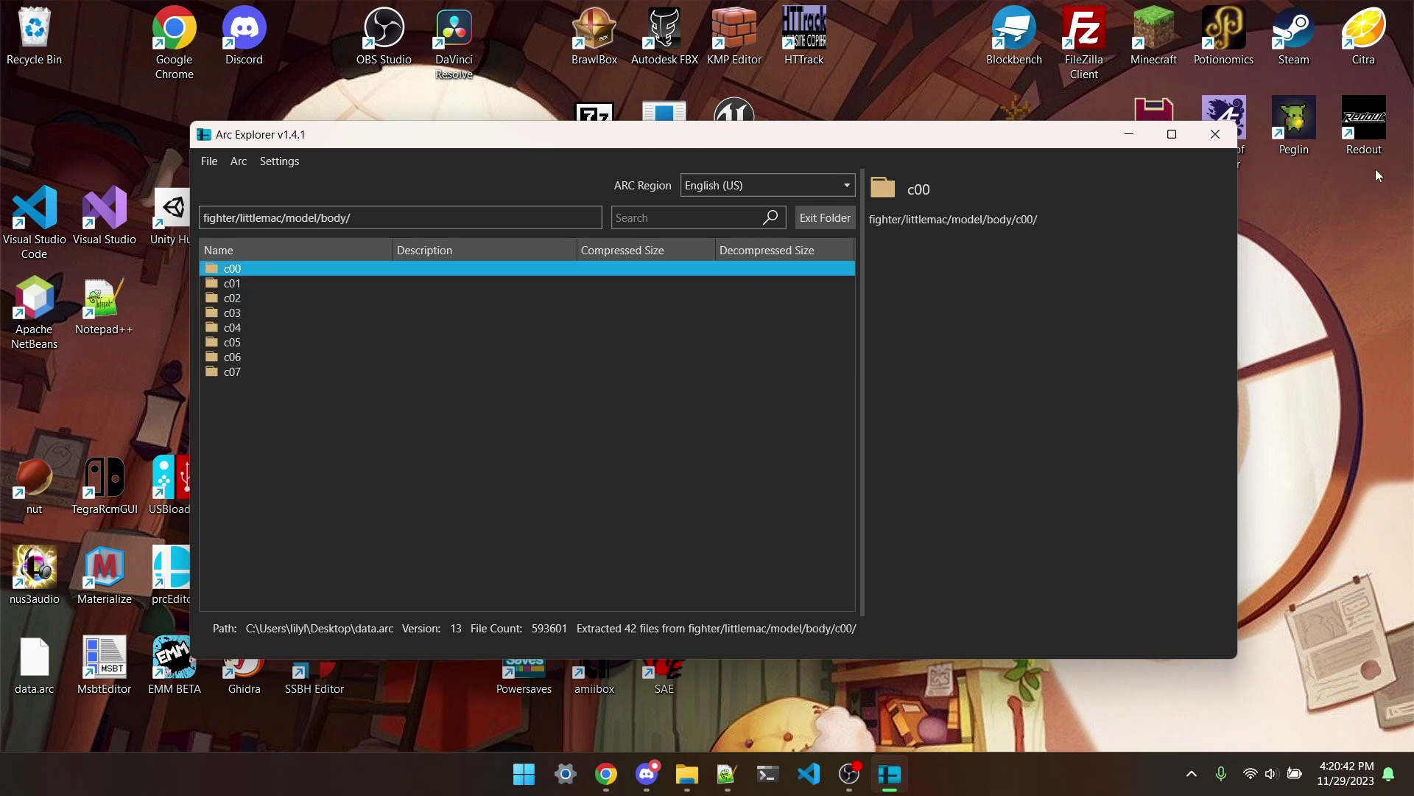
# Step: Close ArcExplorer and launch Studio Smash Bros from the desktop
pyautogui.click(1216, 133)
pyautogui.click(313, 566)
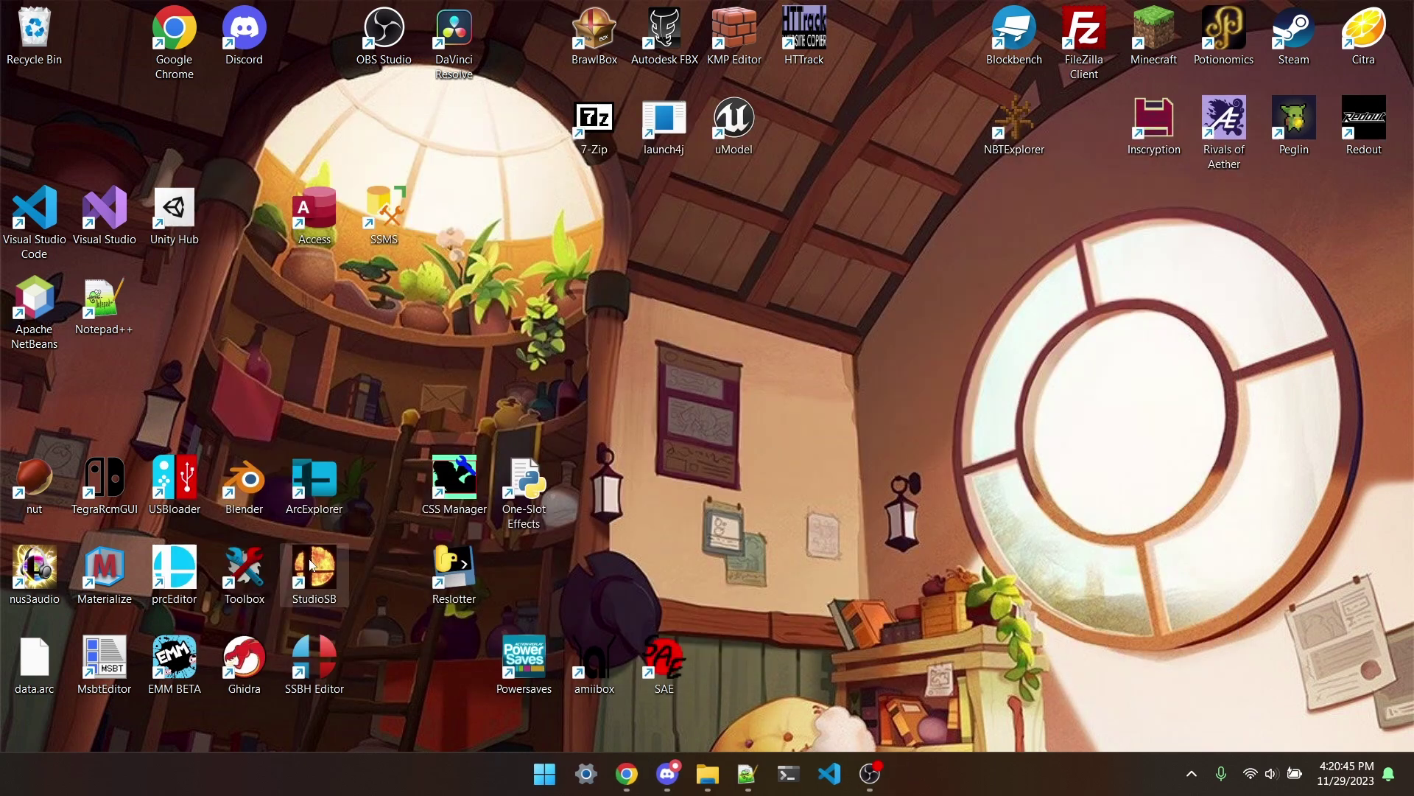
pyautogui.doubleClick(313, 566)
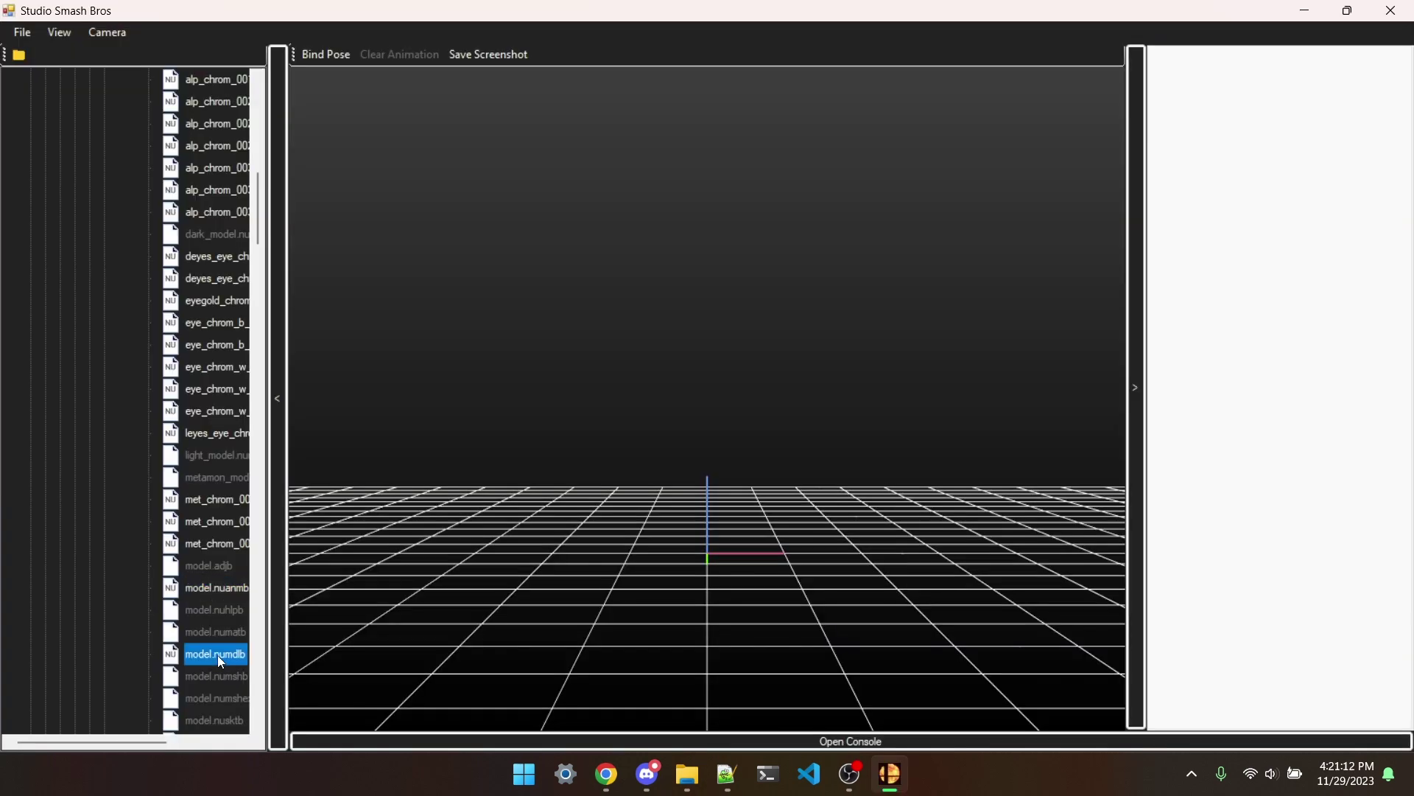
# Step: Load Chrom's c00 model.numdlb, orbit it, and inspect the fal_R and fal_e sword meshes
pyautogui.doubleClick(218, 656)
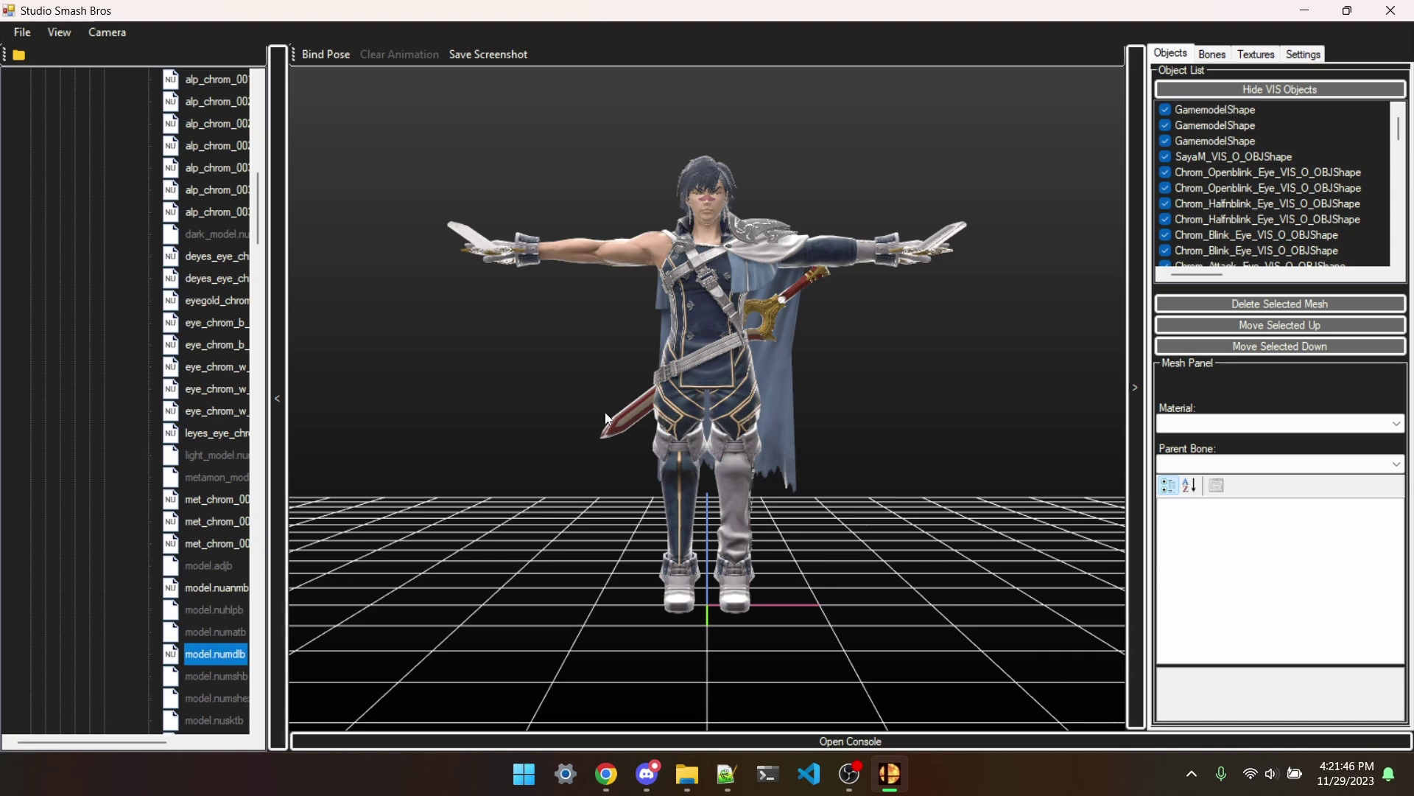
pyautogui.moveTo(724, 336); pyautogui.dragTo(569, 162)
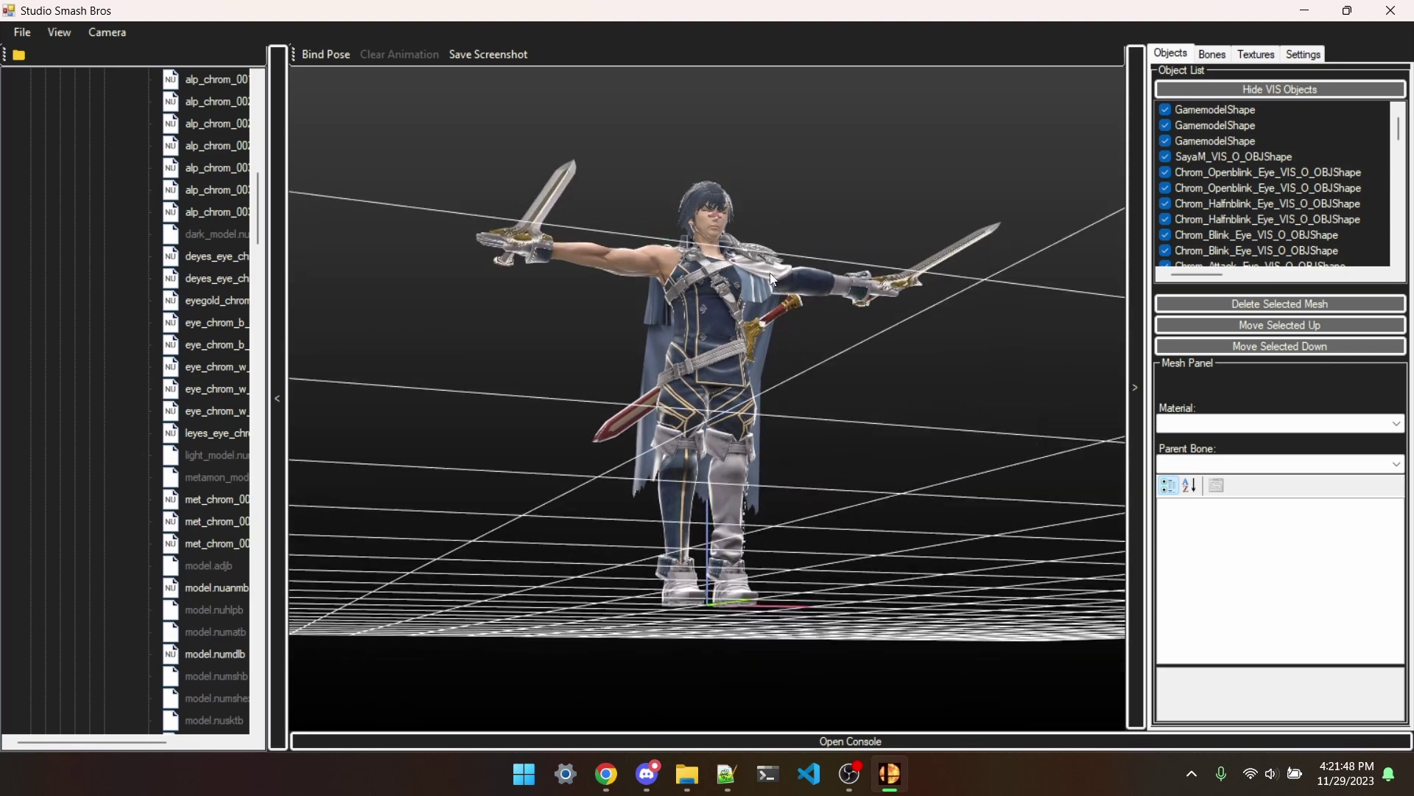
pyautogui.moveTo(659, 247); pyautogui.dragTo(1116, 308)
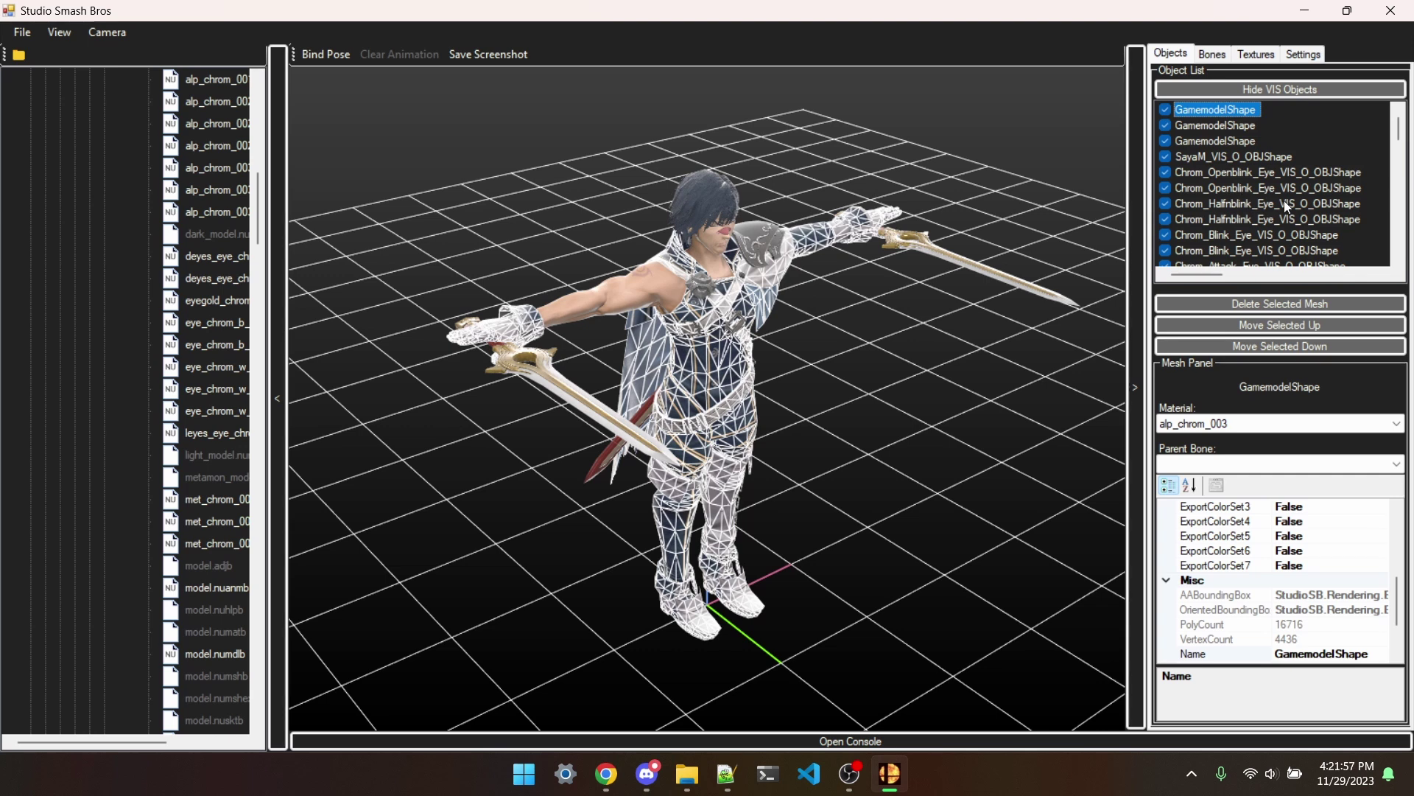
pyautogui.scroll(-5, 1284, 201)
pyautogui.scroll(-3, 1285, 206)
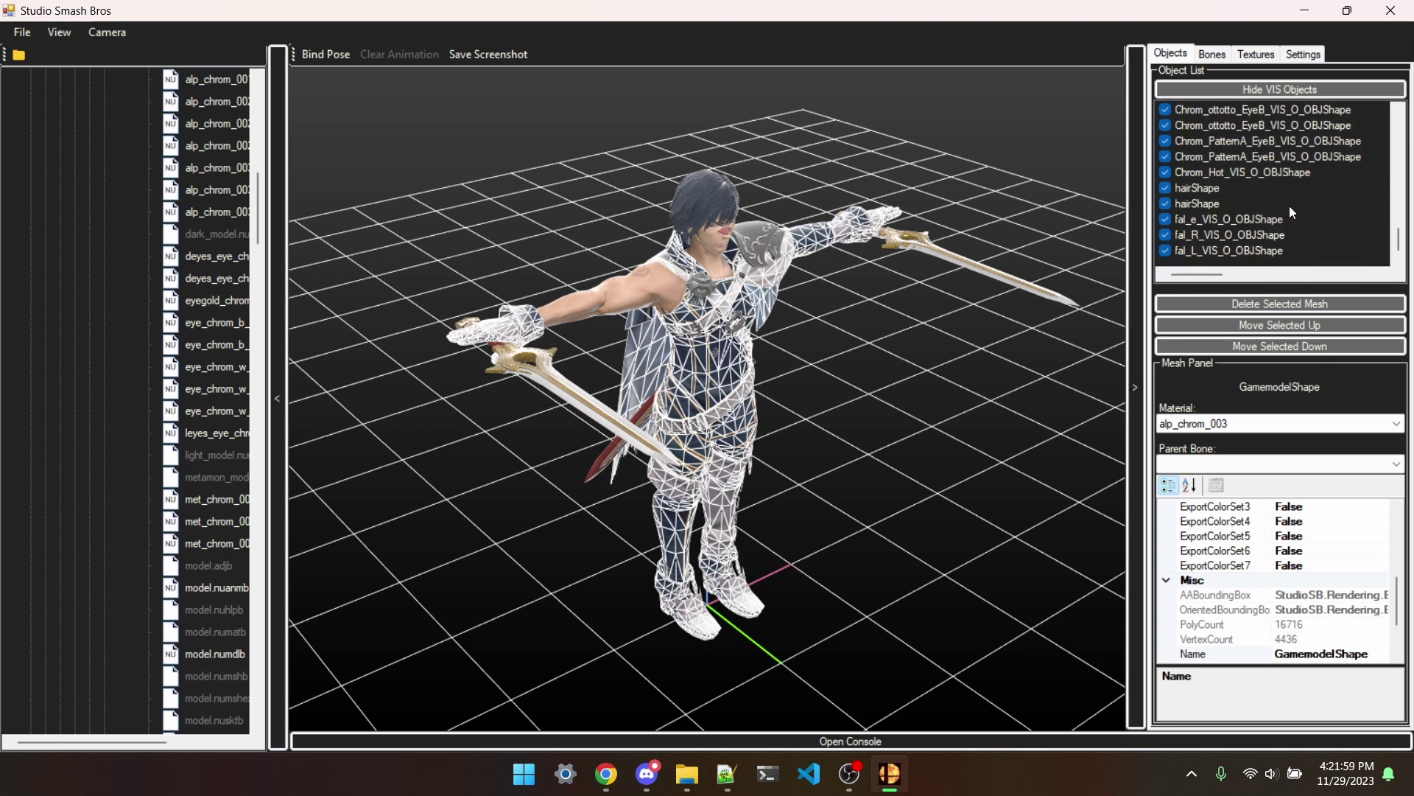
pyautogui.click(1195, 236)
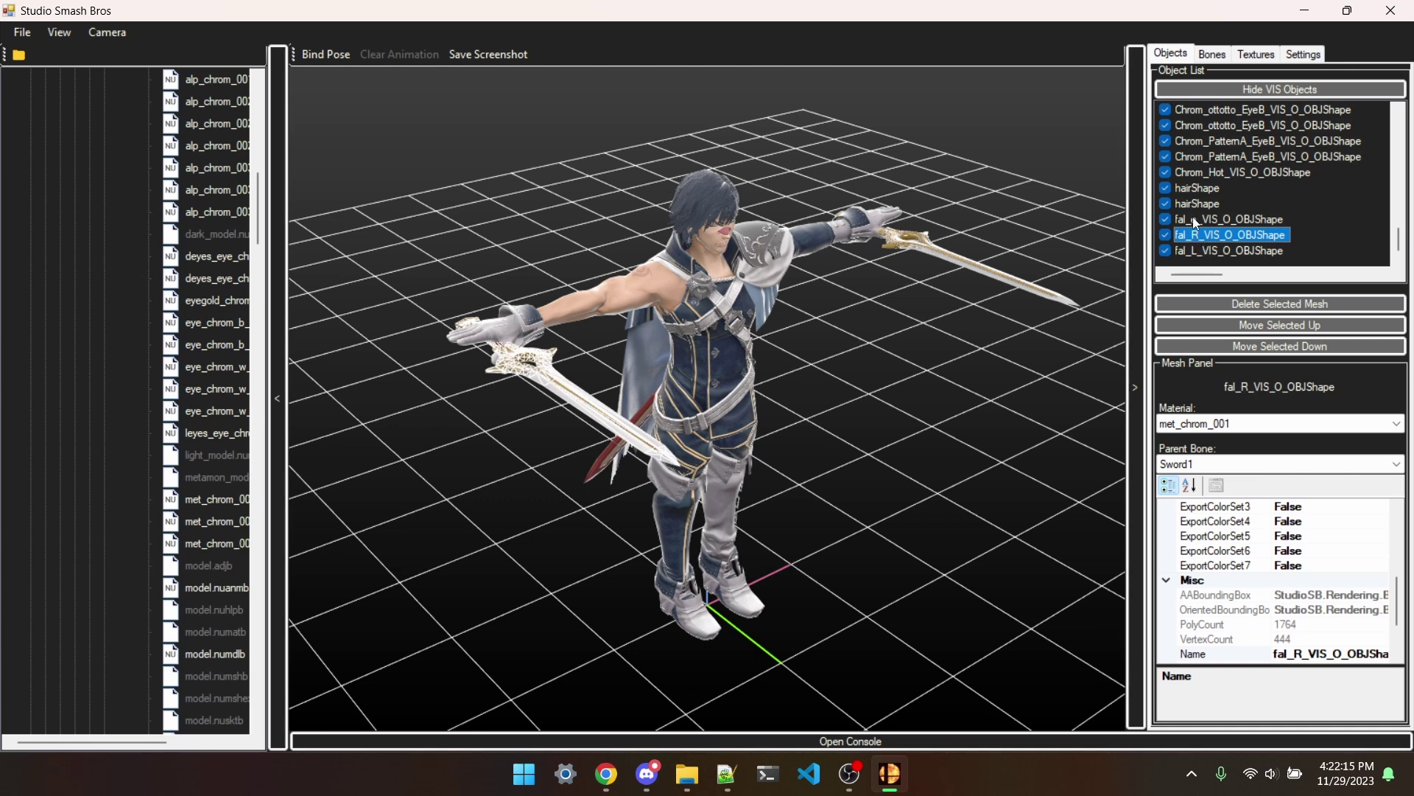
pyautogui.click(1195, 219)
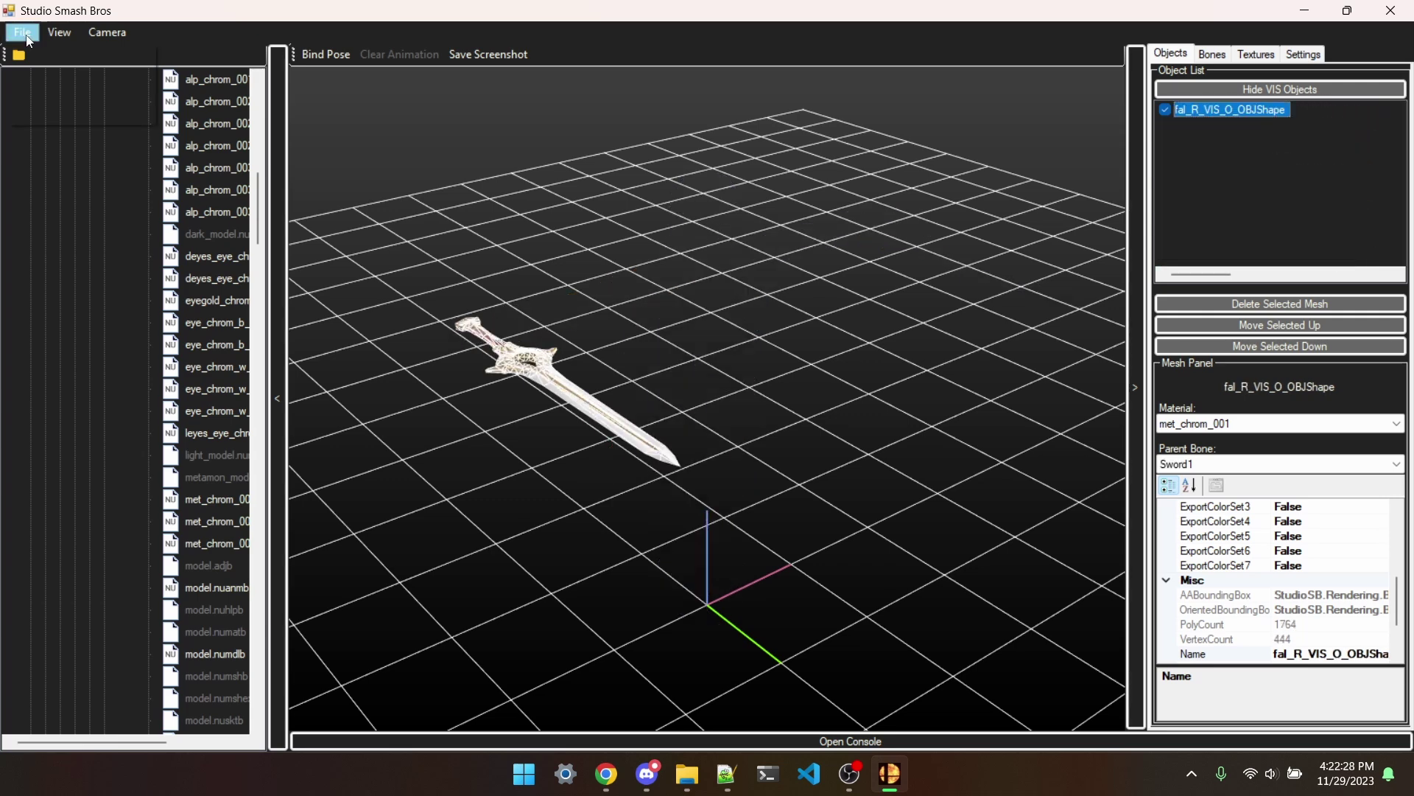
# Step: Export the sword-only scene as Collada file chromStar into the episode39 models folder
pyautogui.click(22, 31)
pyautogui.moveTo(45, 90)
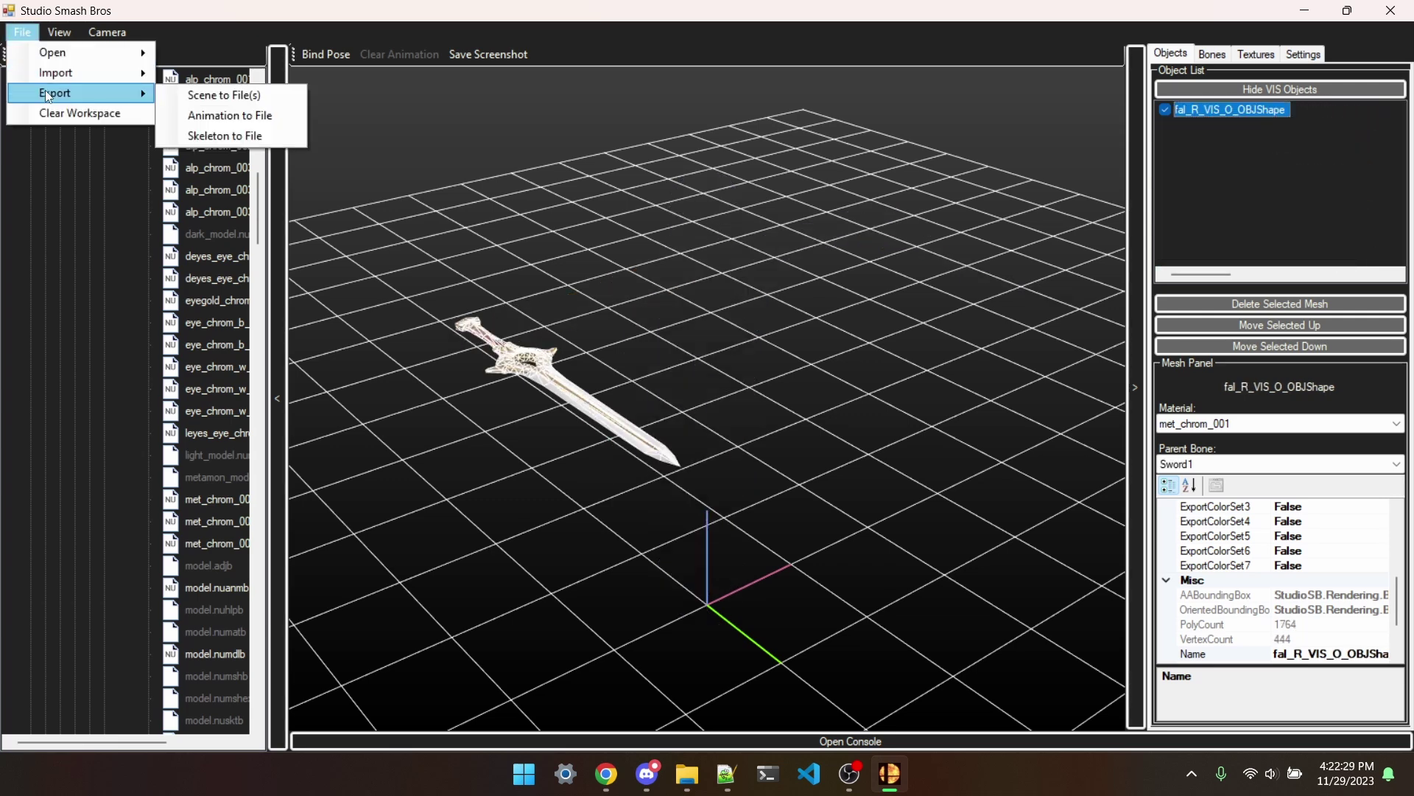
pyautogui.click(202, 96)
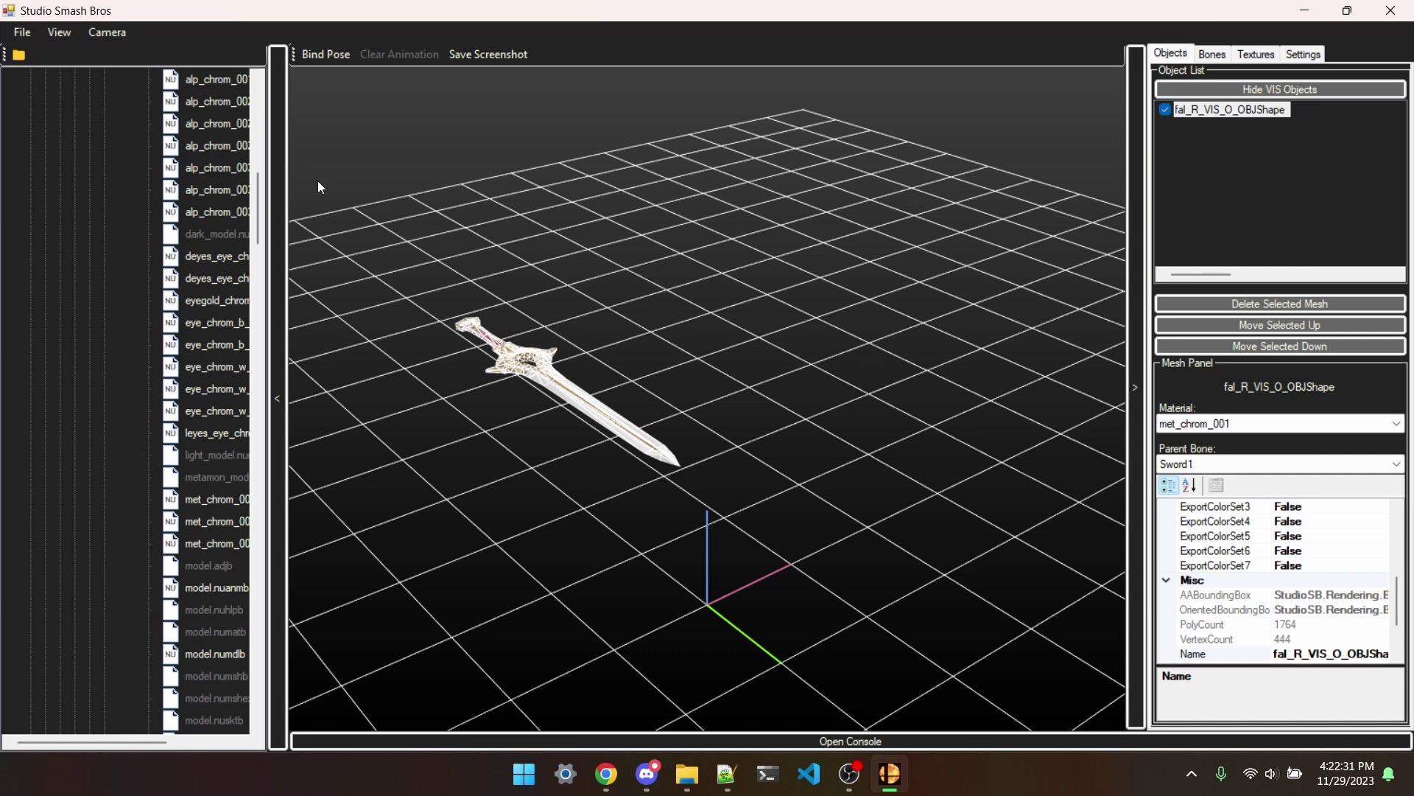
pyautogui.scroll(-12, 275, 264)
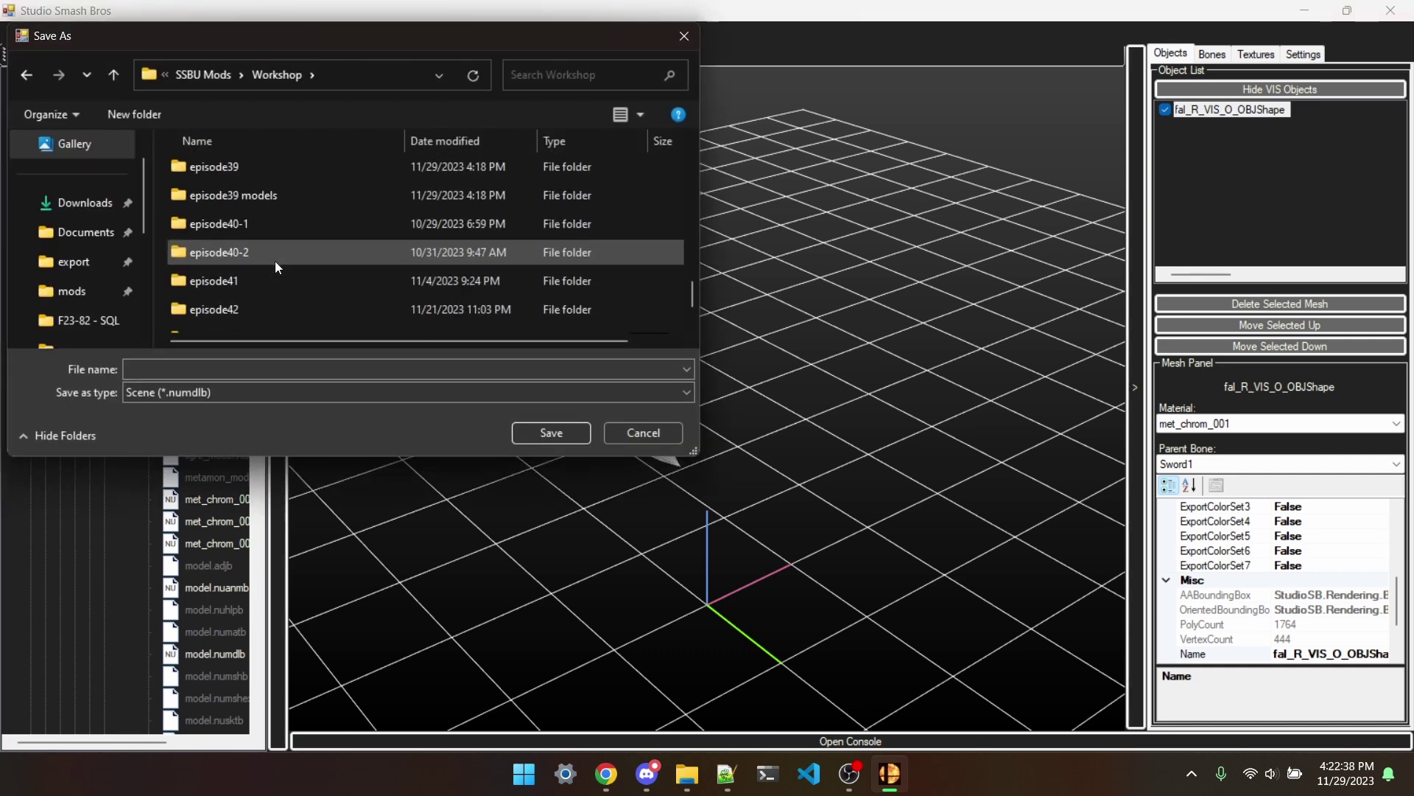
pyautogui.doubleClick(273, 196)
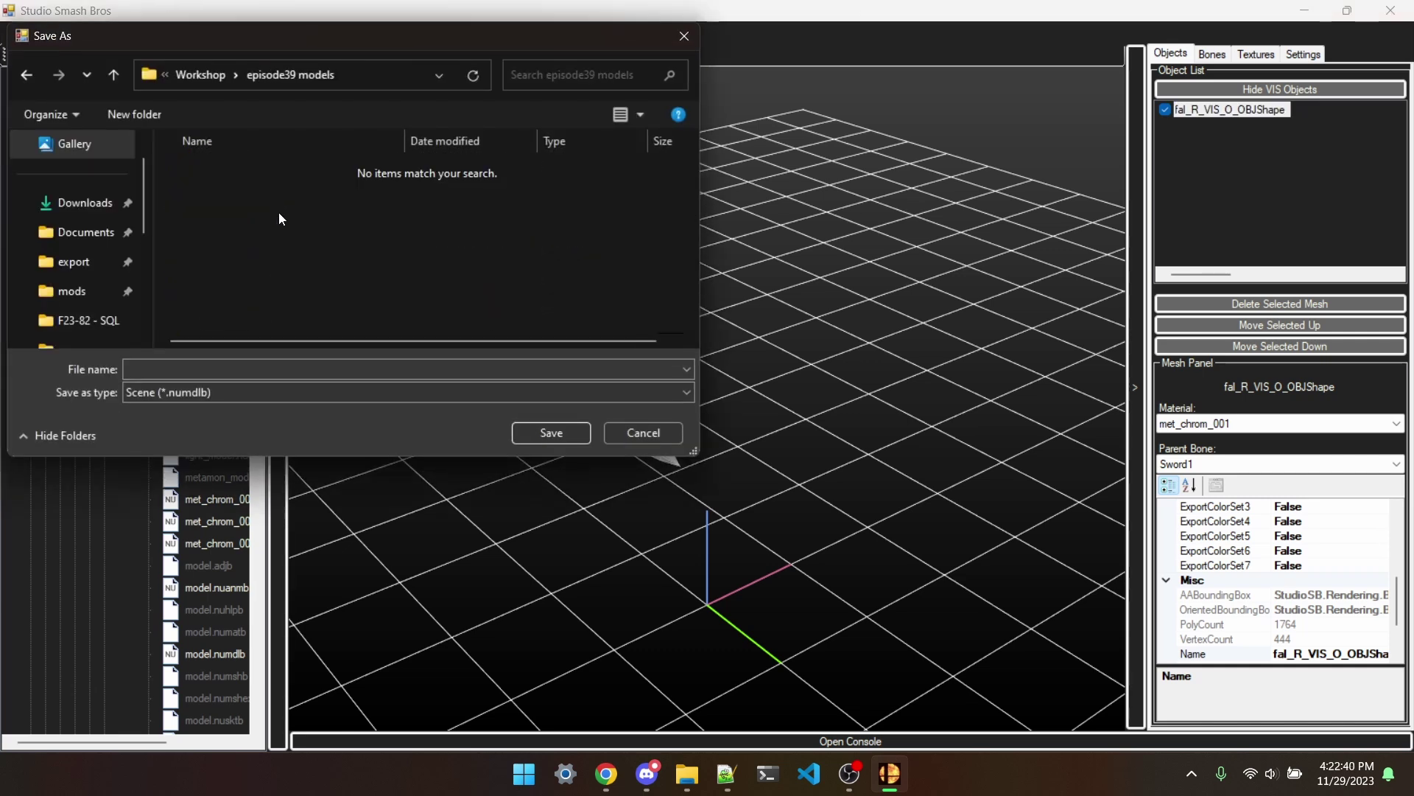
pyautogui.click(216, 392)
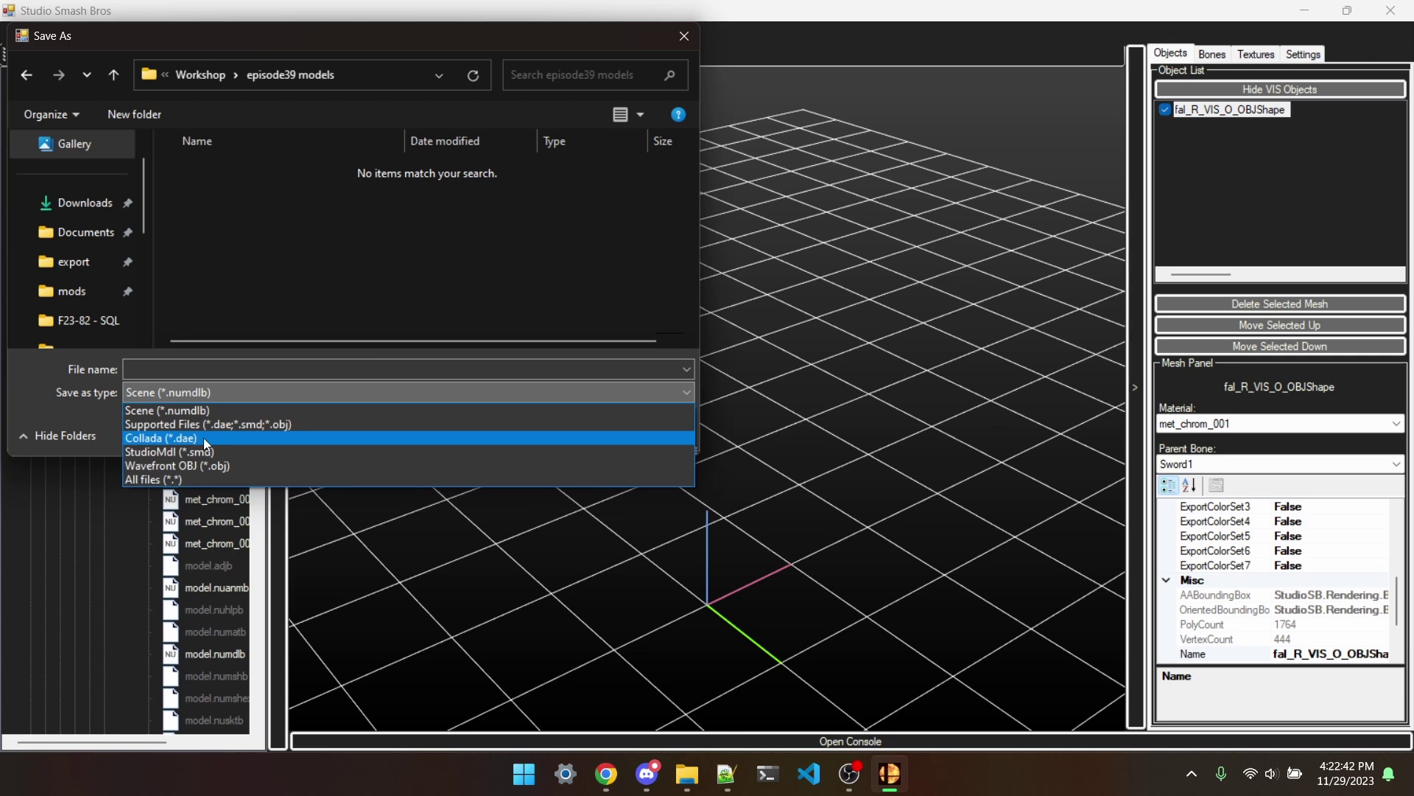
pyautogui.click(204, 438)
pyautogui.click(208, 371)
pyautogui.write('chr')
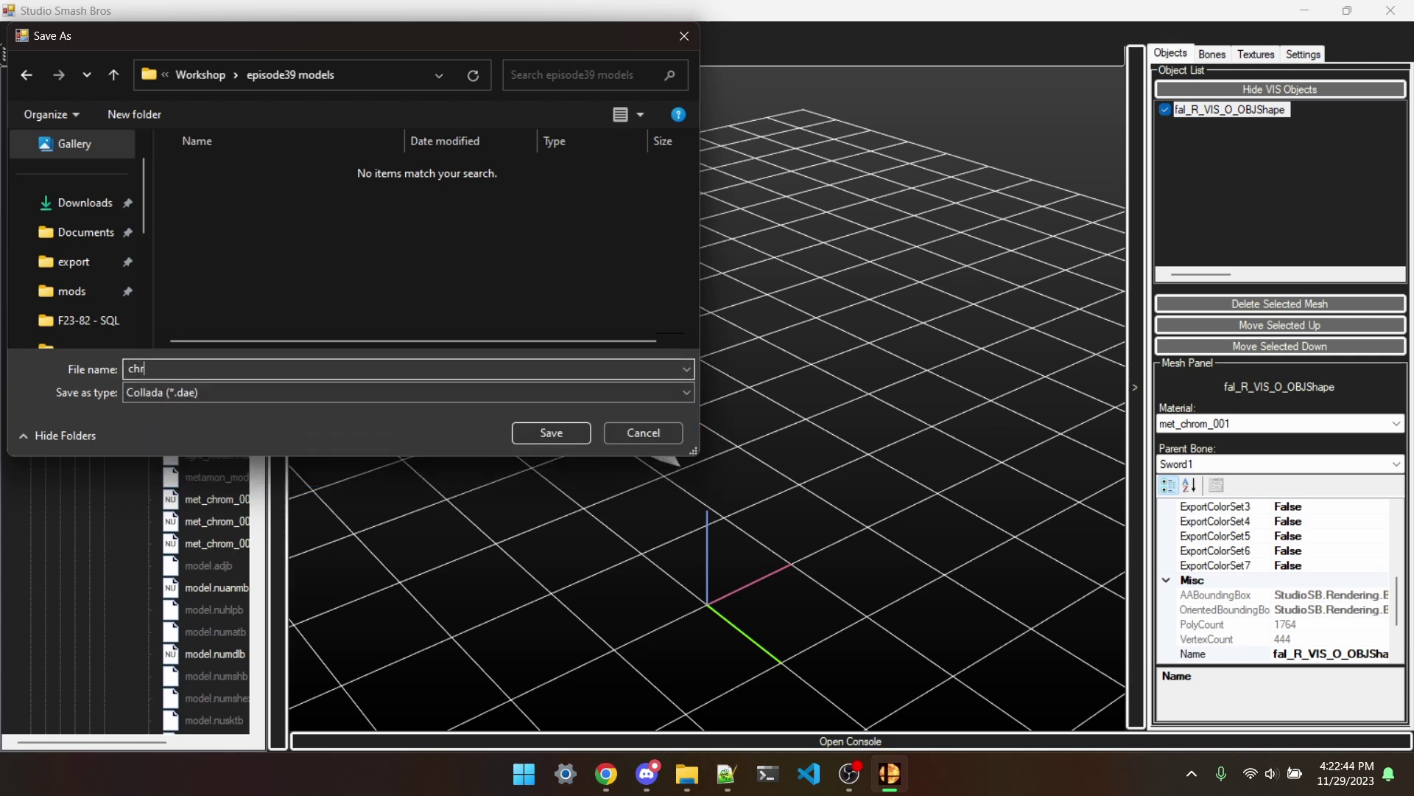
pyautogui.write('omStart')
pyautogui.press('Return')
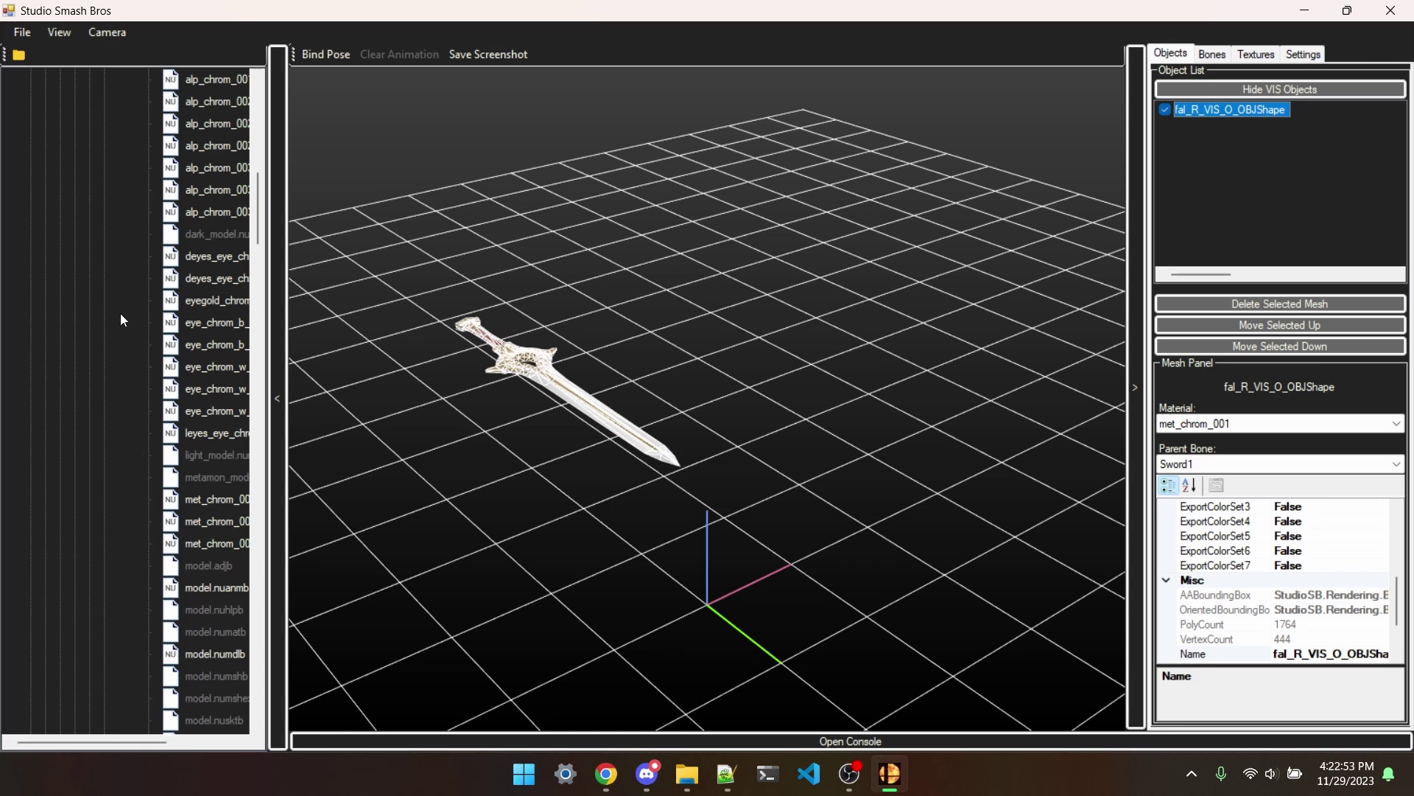
# Step: Load Little Mac's model.numdlb from littlemac/model/body/c00 into the viewer
pyautogui.scroll(5, 126, 305)
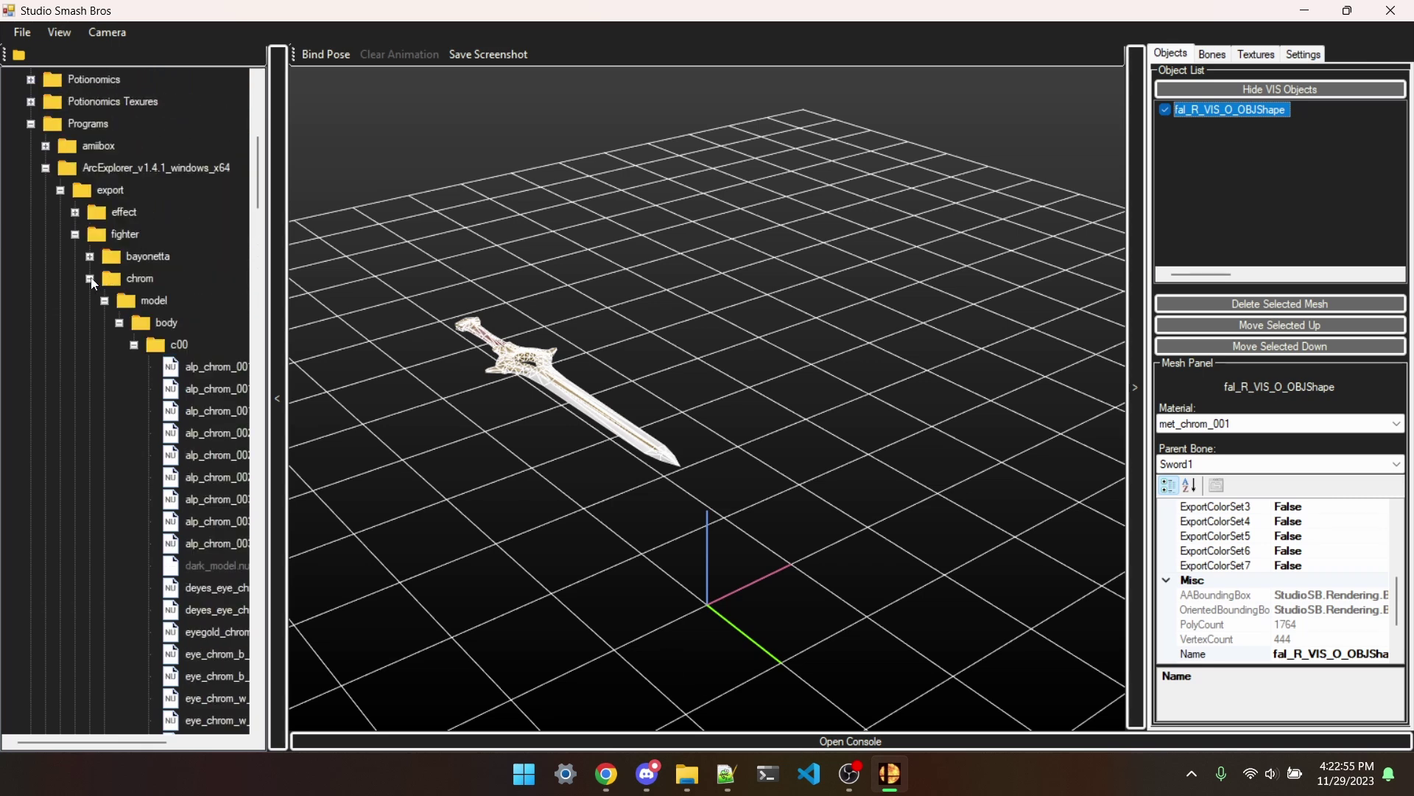
pyautogui.click(90, 278)
pyautogui.scroll(-3, 91, 277)
pyautogui.click(90, 257)
pyautogui.click(104, 278)
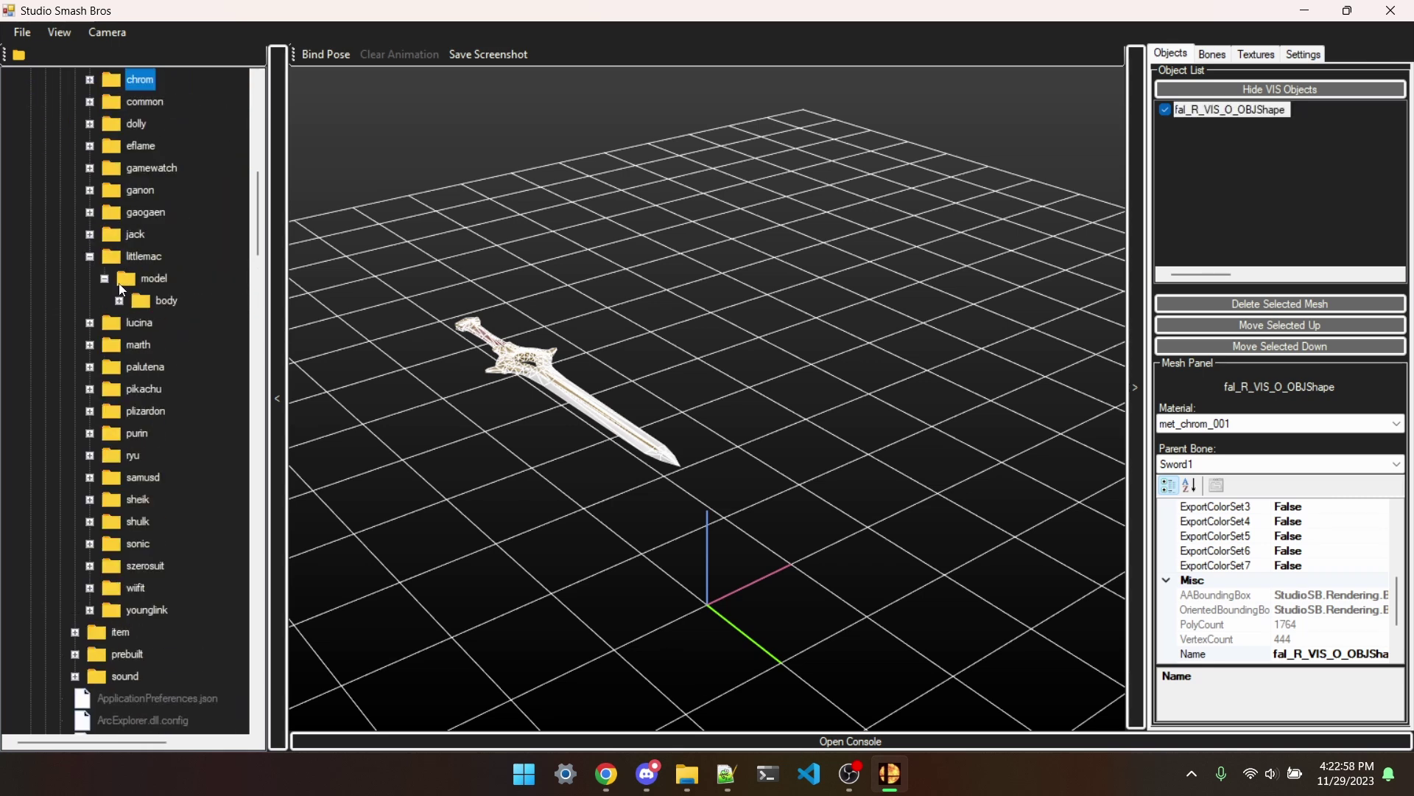
pyautogui.click(118, 300)
pyautogui.click(133, 323)
pyautogui.scroll(-3, 189, 370)
pyautogui.click(232, 499)
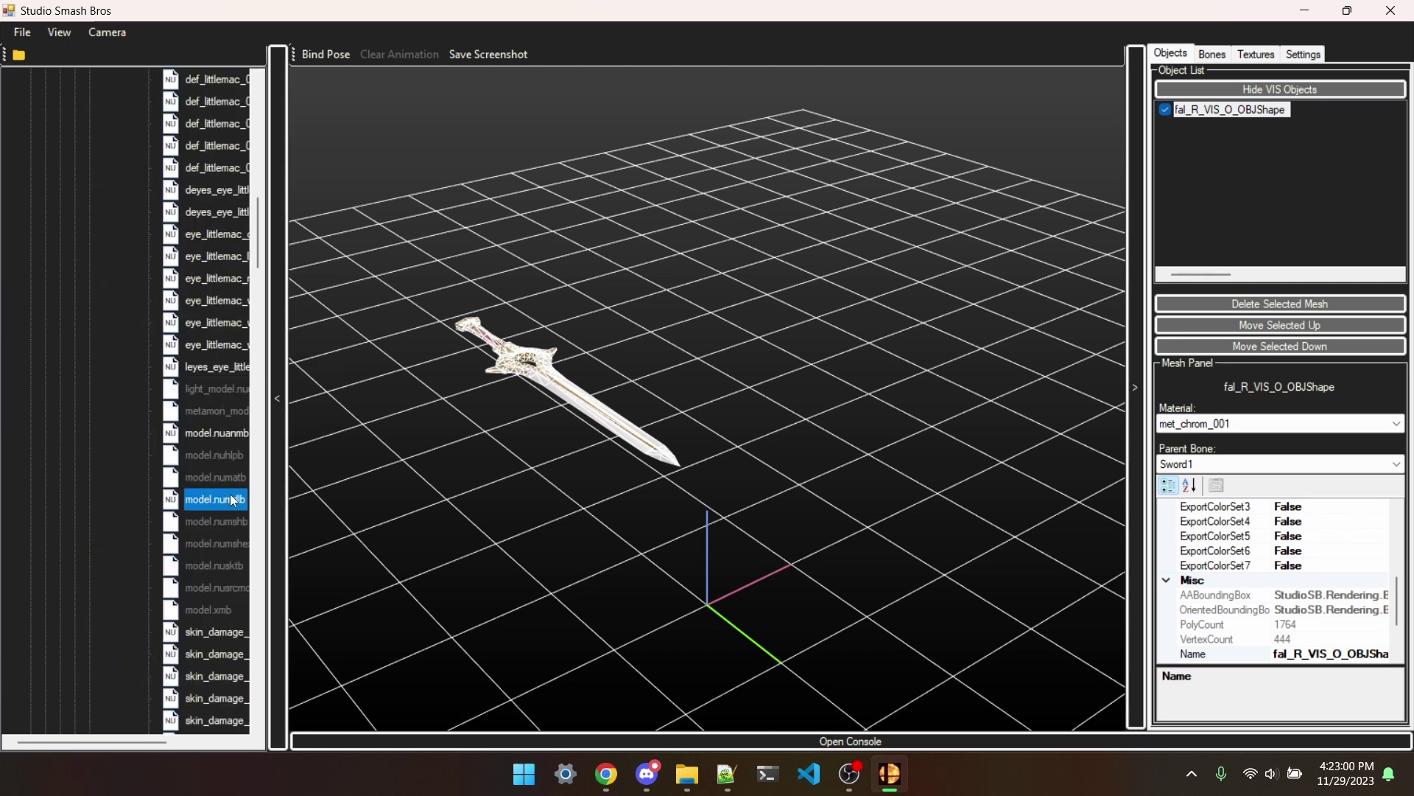
pyautogui.doubleClick(230, 499)
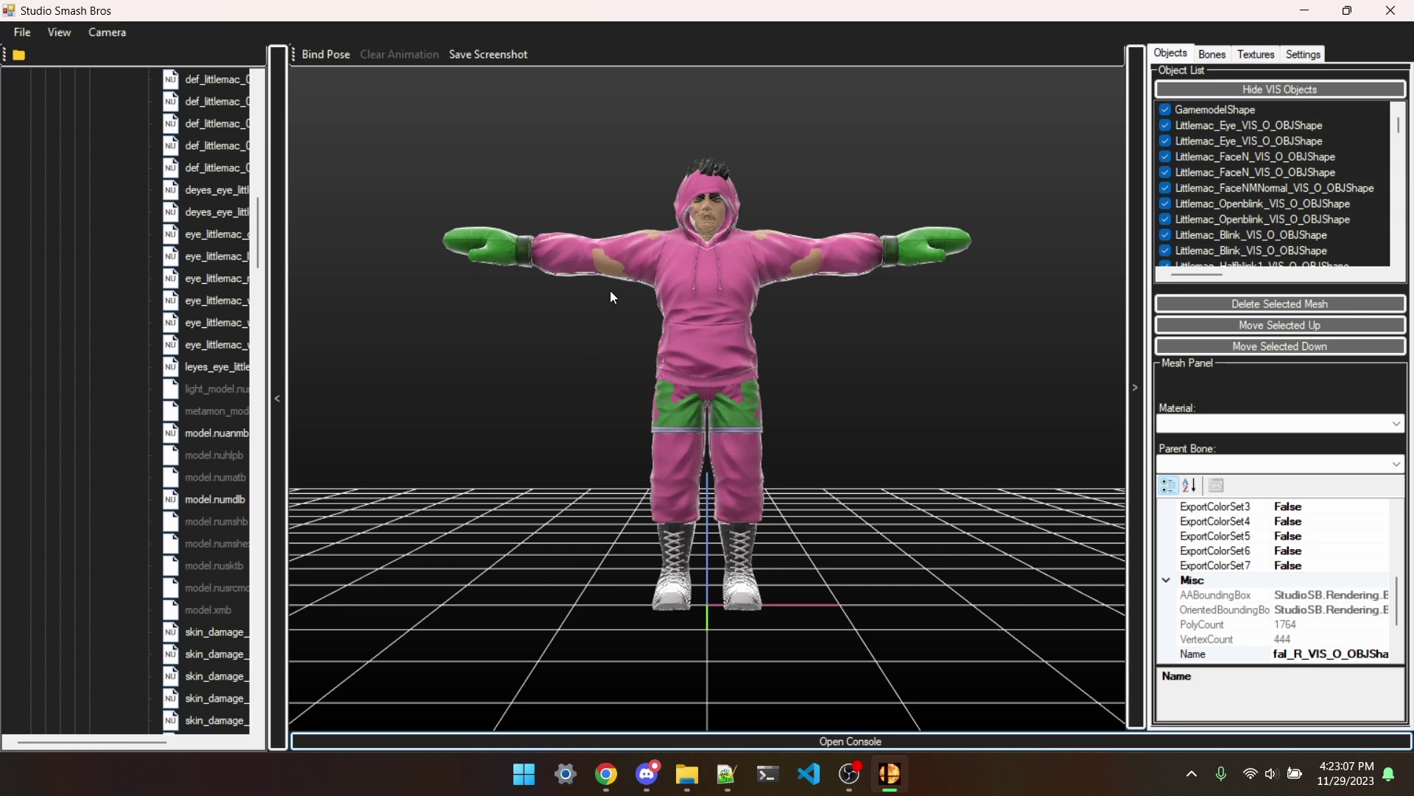
# Step: Delete Little Mac's body meshes, leaving only the GamemodelShape gloves and boots
pyautogui.click(1223, 125)
pyautogui.scroll(-20, 1252, 184)
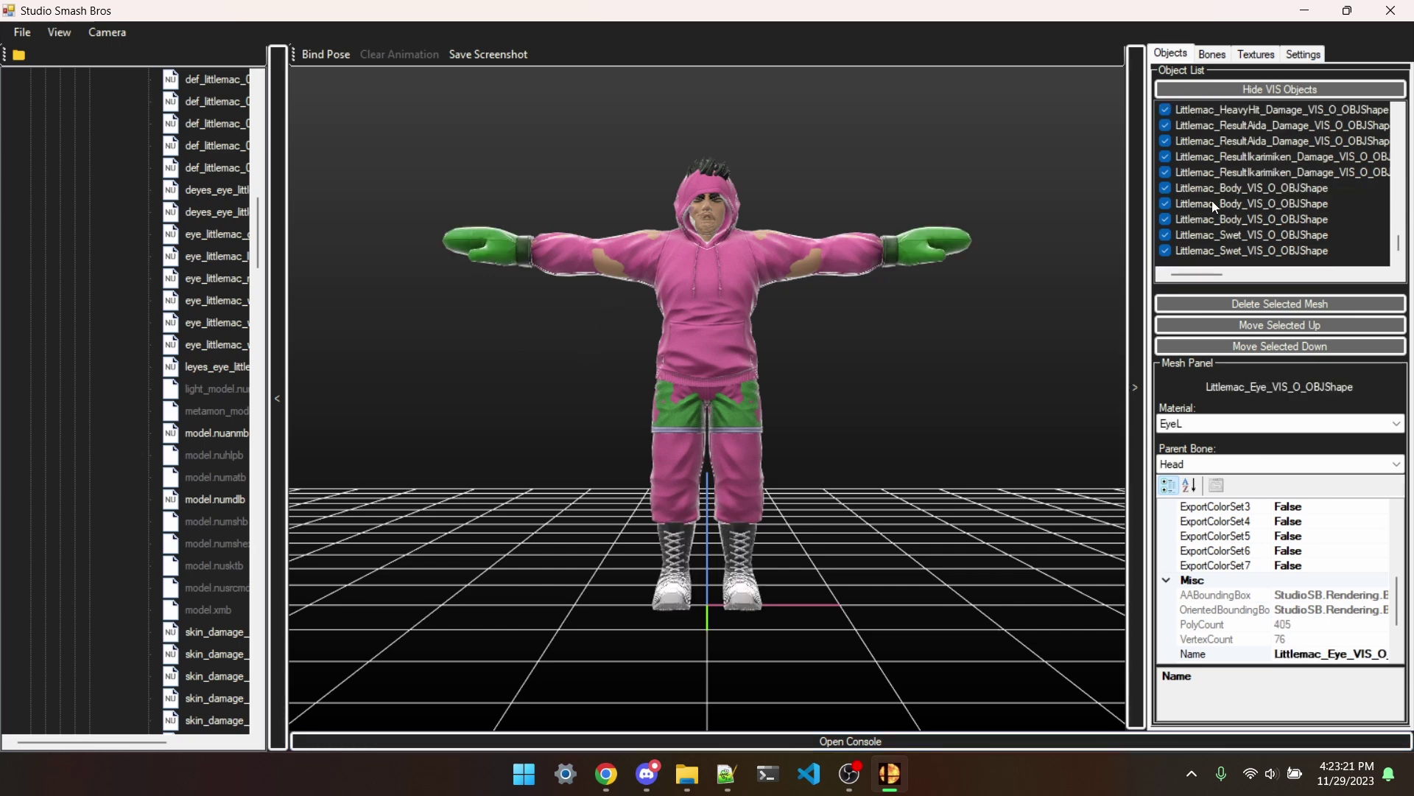
pyautogui.keyDown('shift'); pyautogui.click(1253, 251); pyautogui.keyUp('shift')
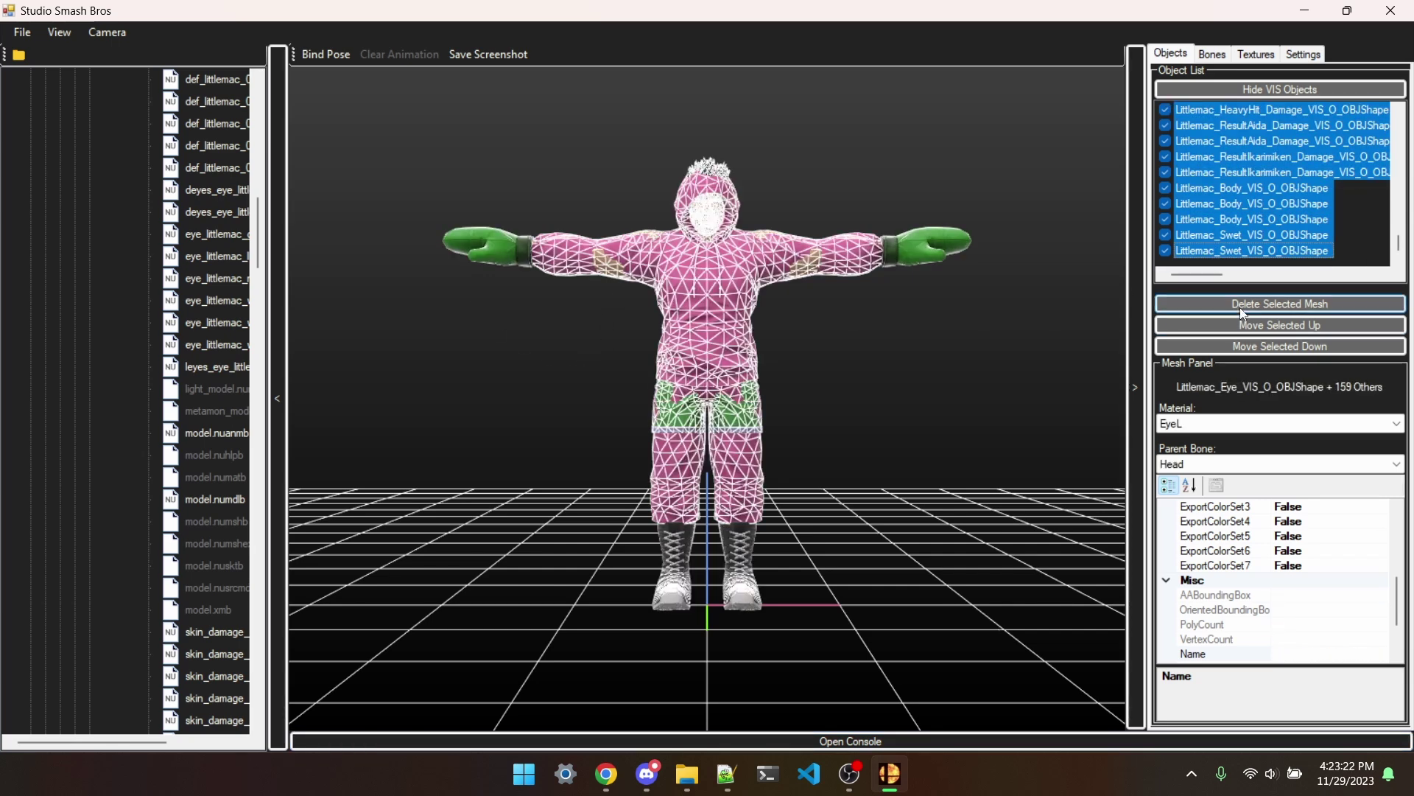
pyautogui.click(1239, 304)
pyautogui.click(681, 441)
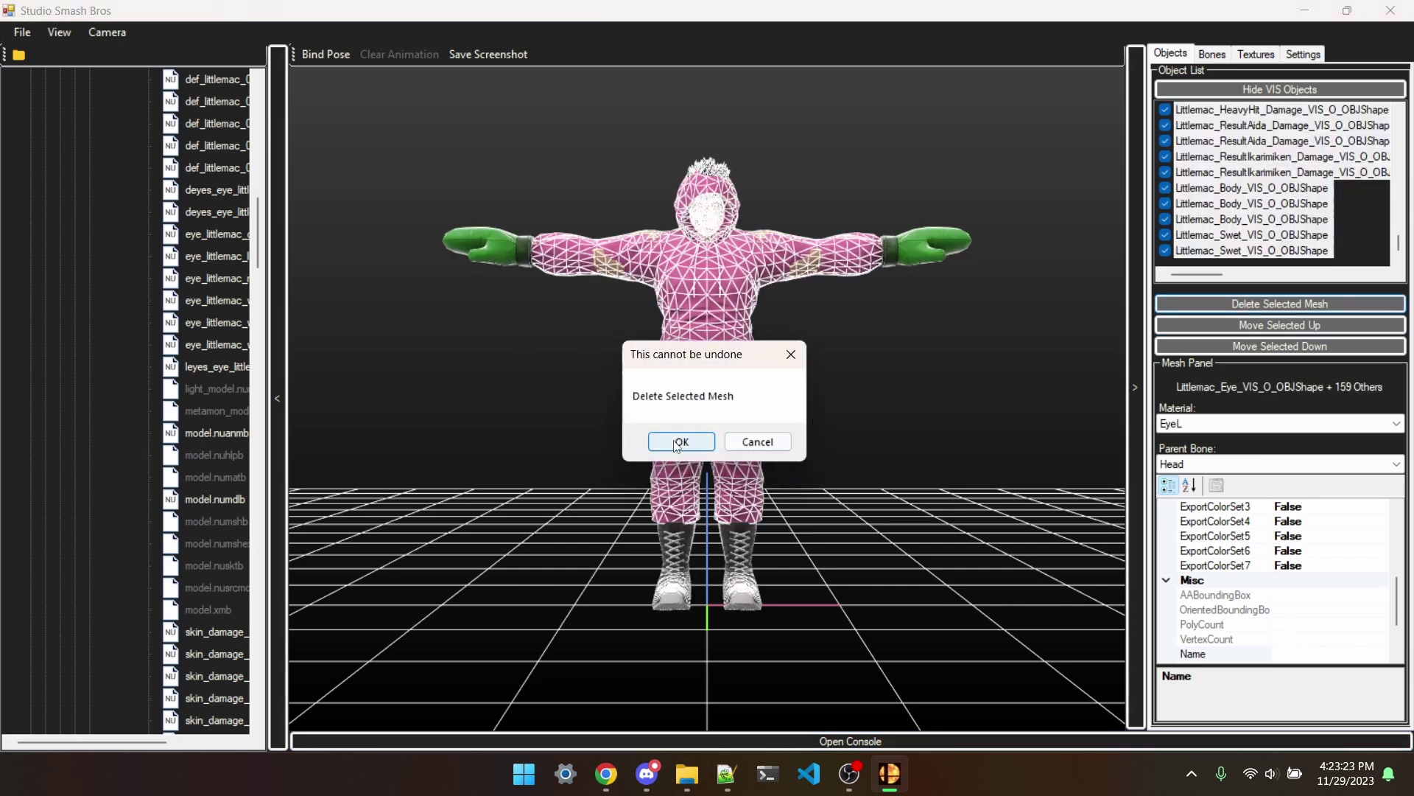
pyautogui.click(1237, 150)
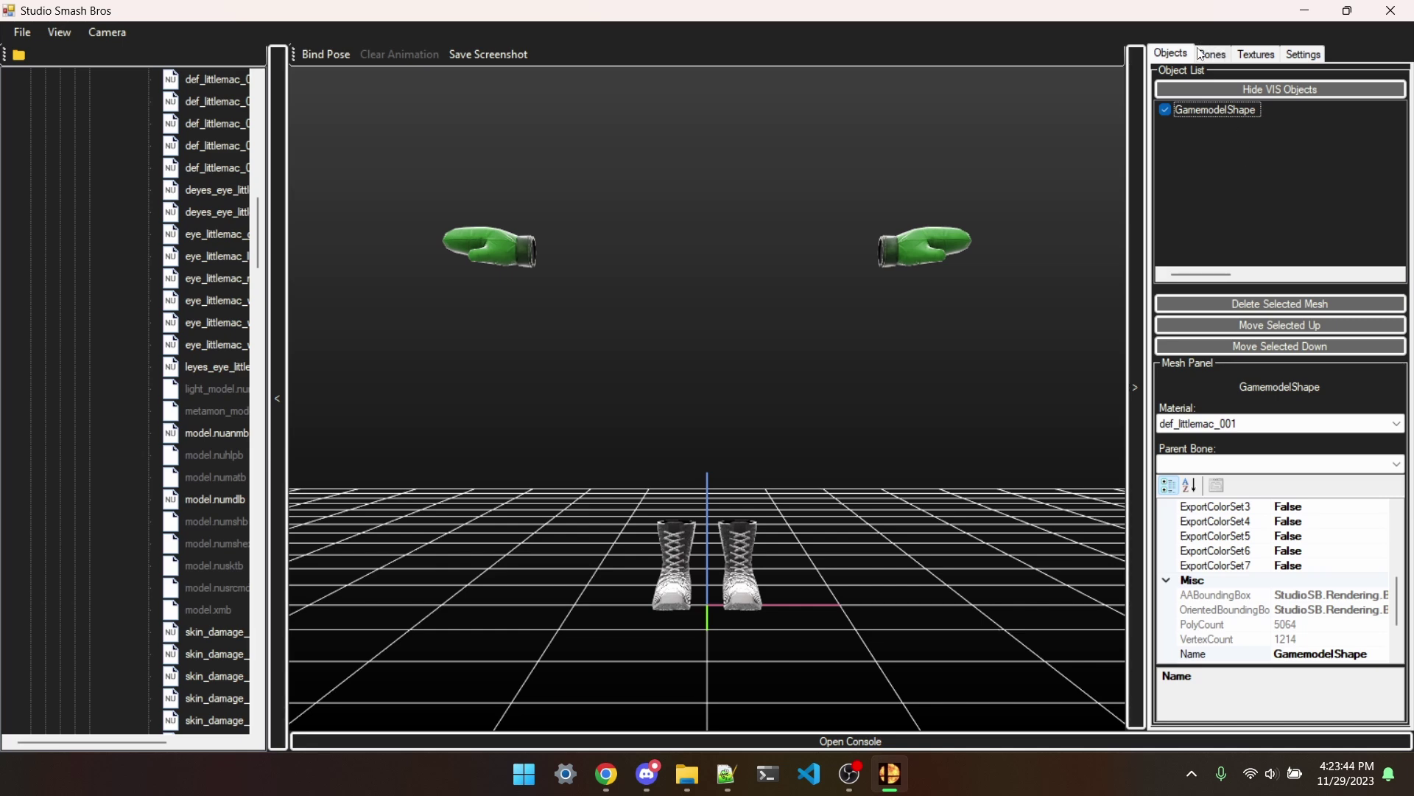
pyautogui.click(22, 33)
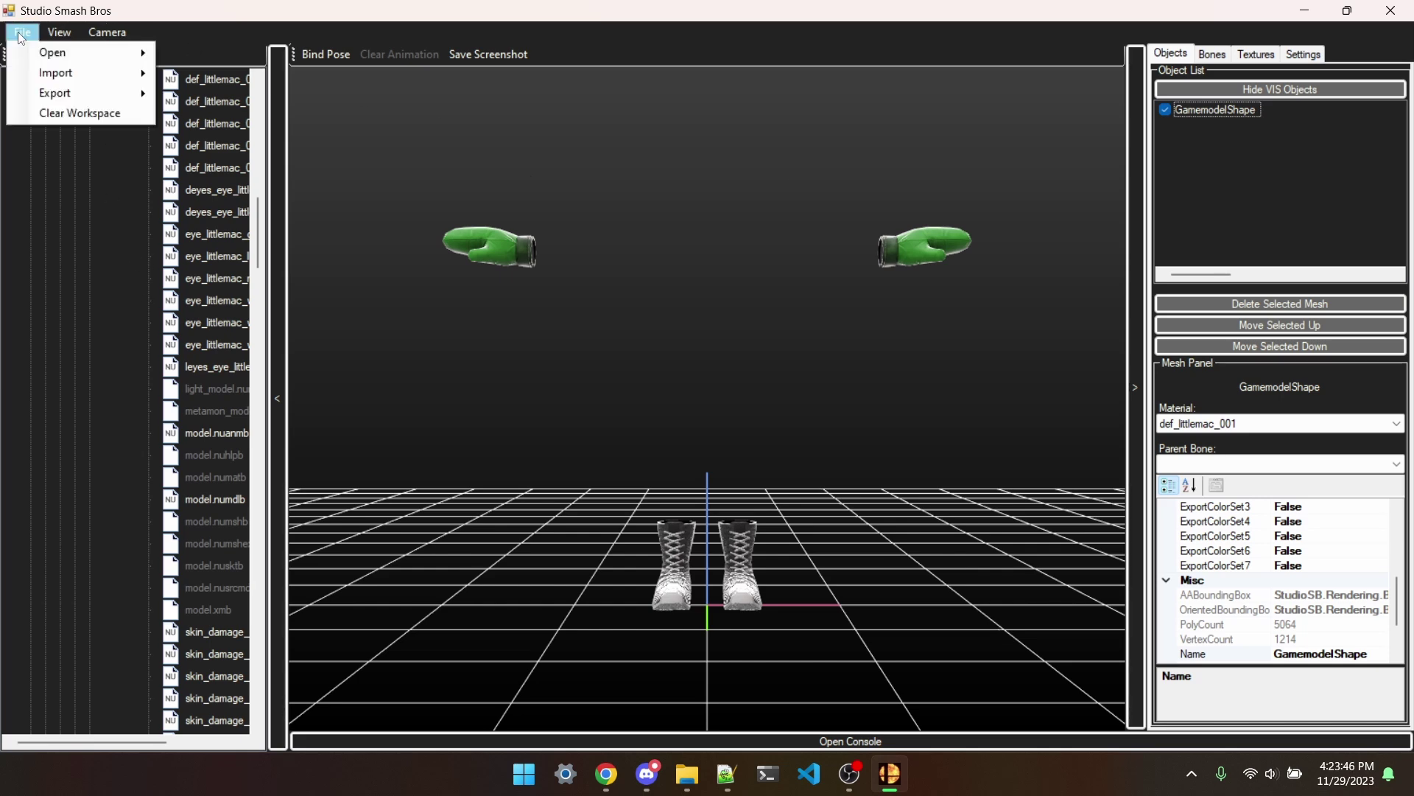
# Step: Export the trimmed Little Mac scene as littlemacStart in Collada (.dae) format
pyautogui.moveTo(110, 93)
pyautogui.click(191, 102)
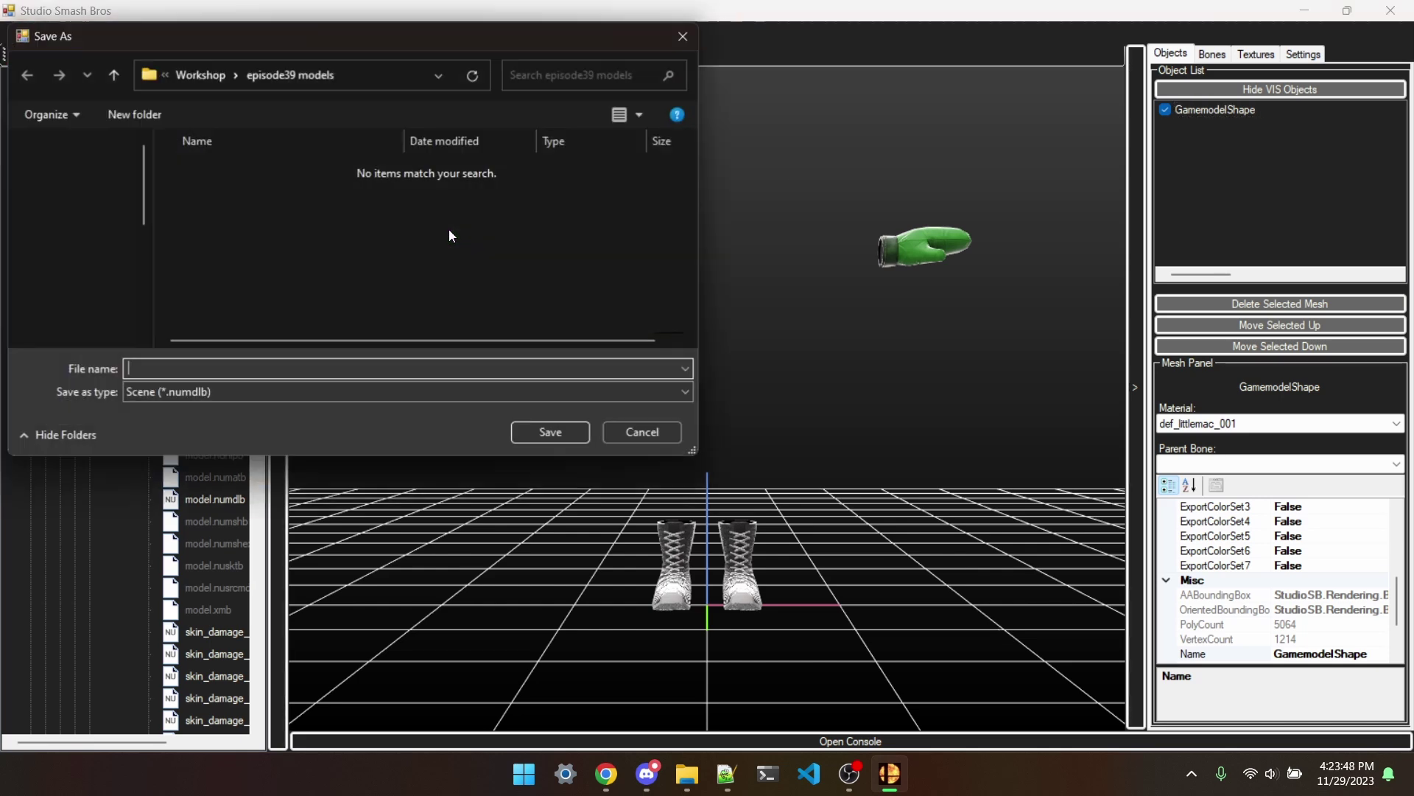
pyautogui.write('li')
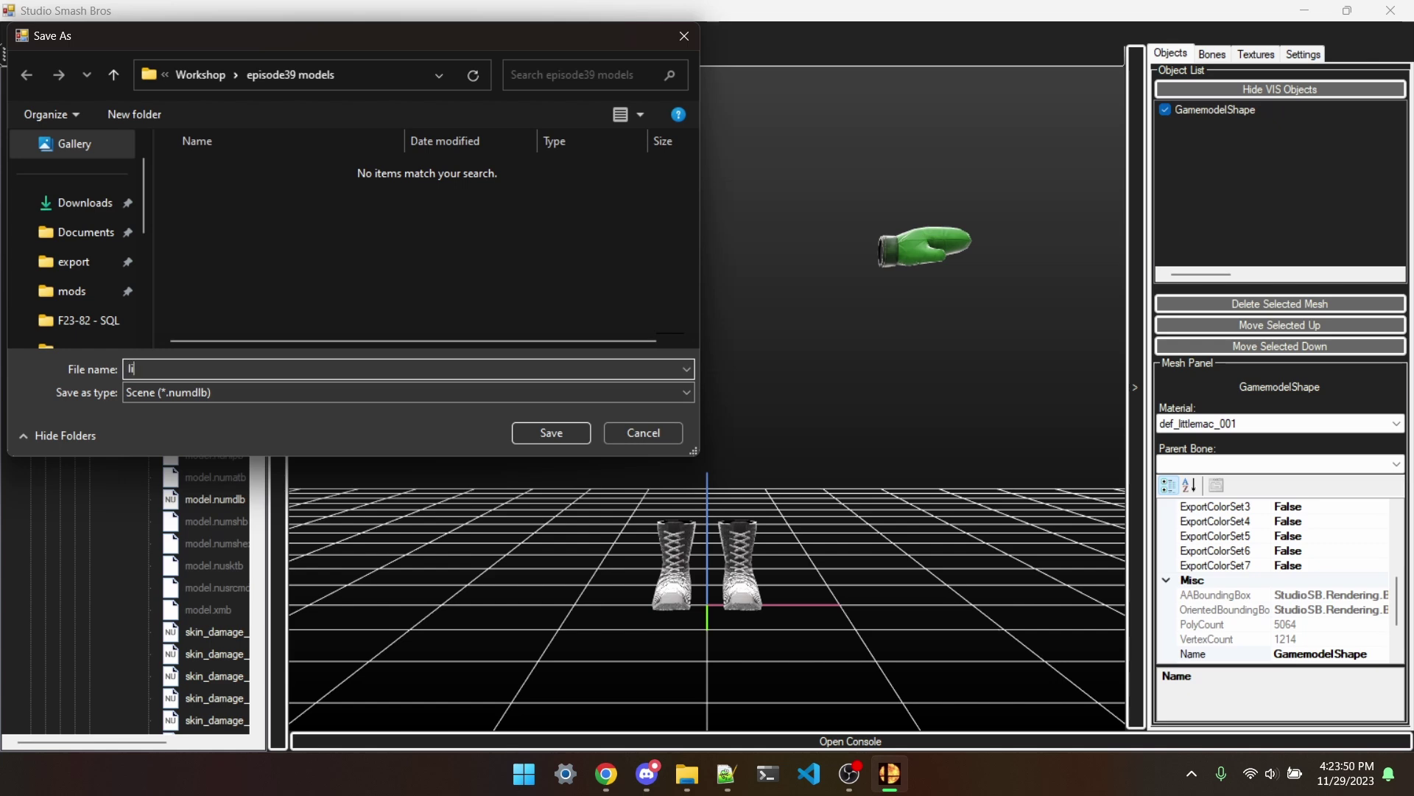
pyautogui.write('ttlemacStart')
pyautogui.click(243, 393)
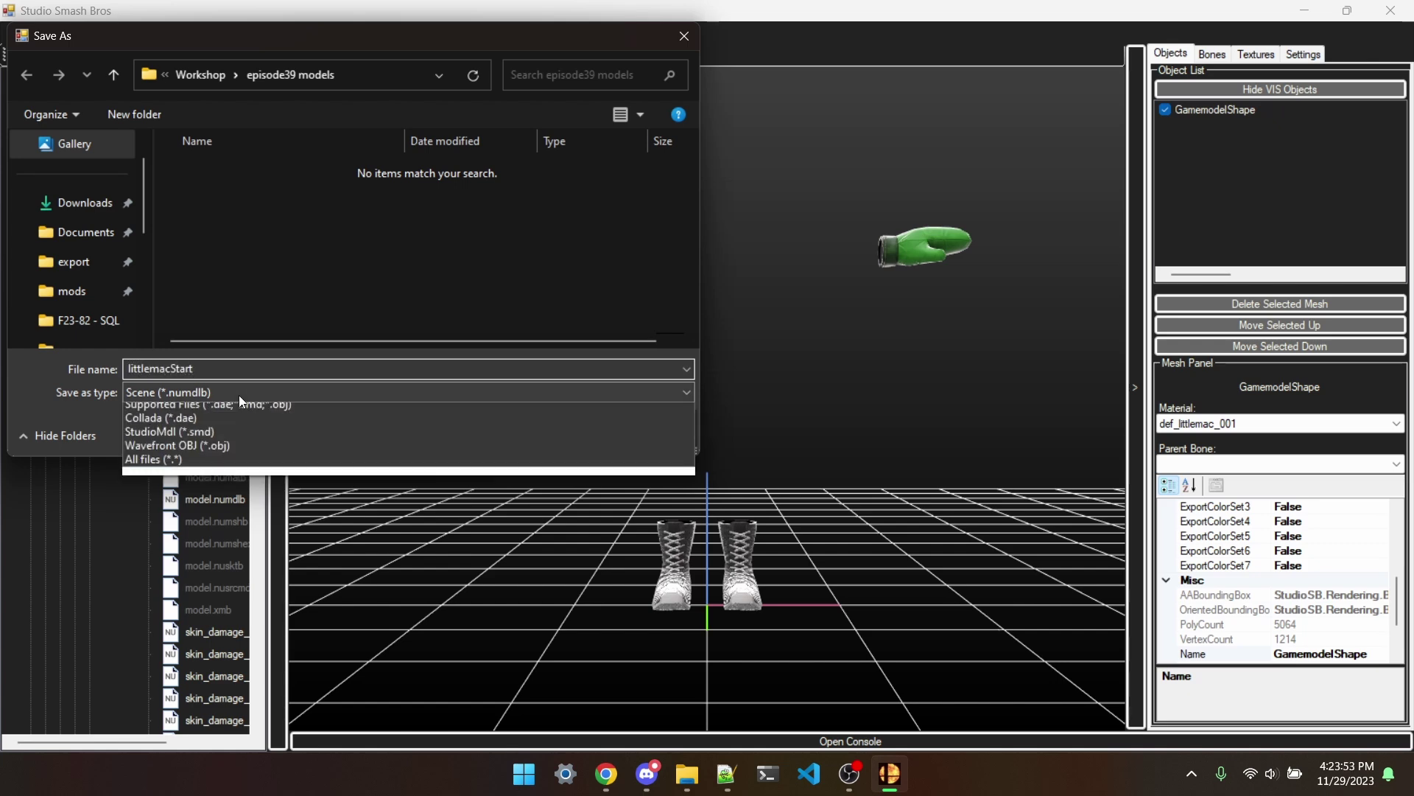
pyautogui.click(206, 433)
pyautogui.click(551, 433)
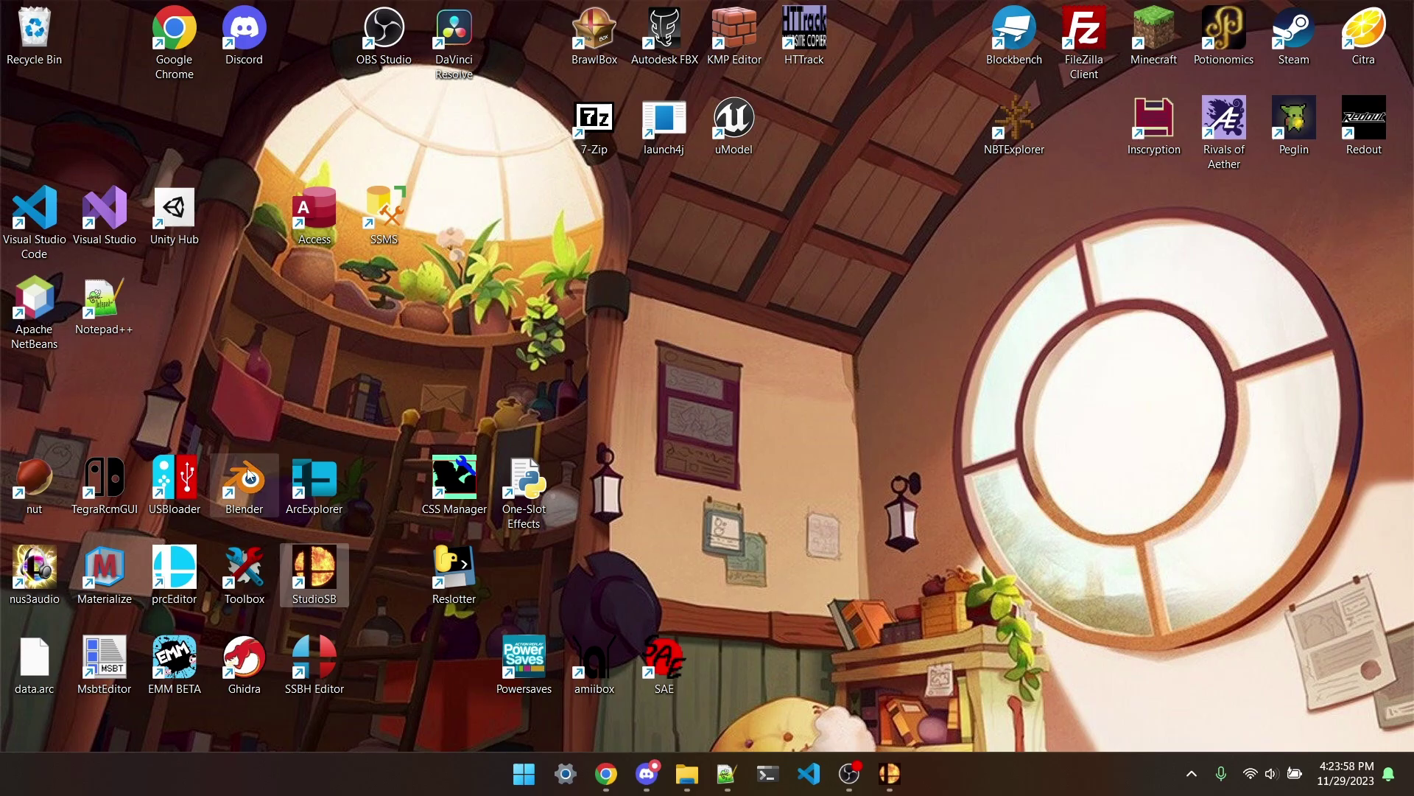
# Step: Launch Blender, clear the default objects, and import chromStart.dae and littlemacStart.dae from episode39 models
pyautogui.doubleClick(243, 483)
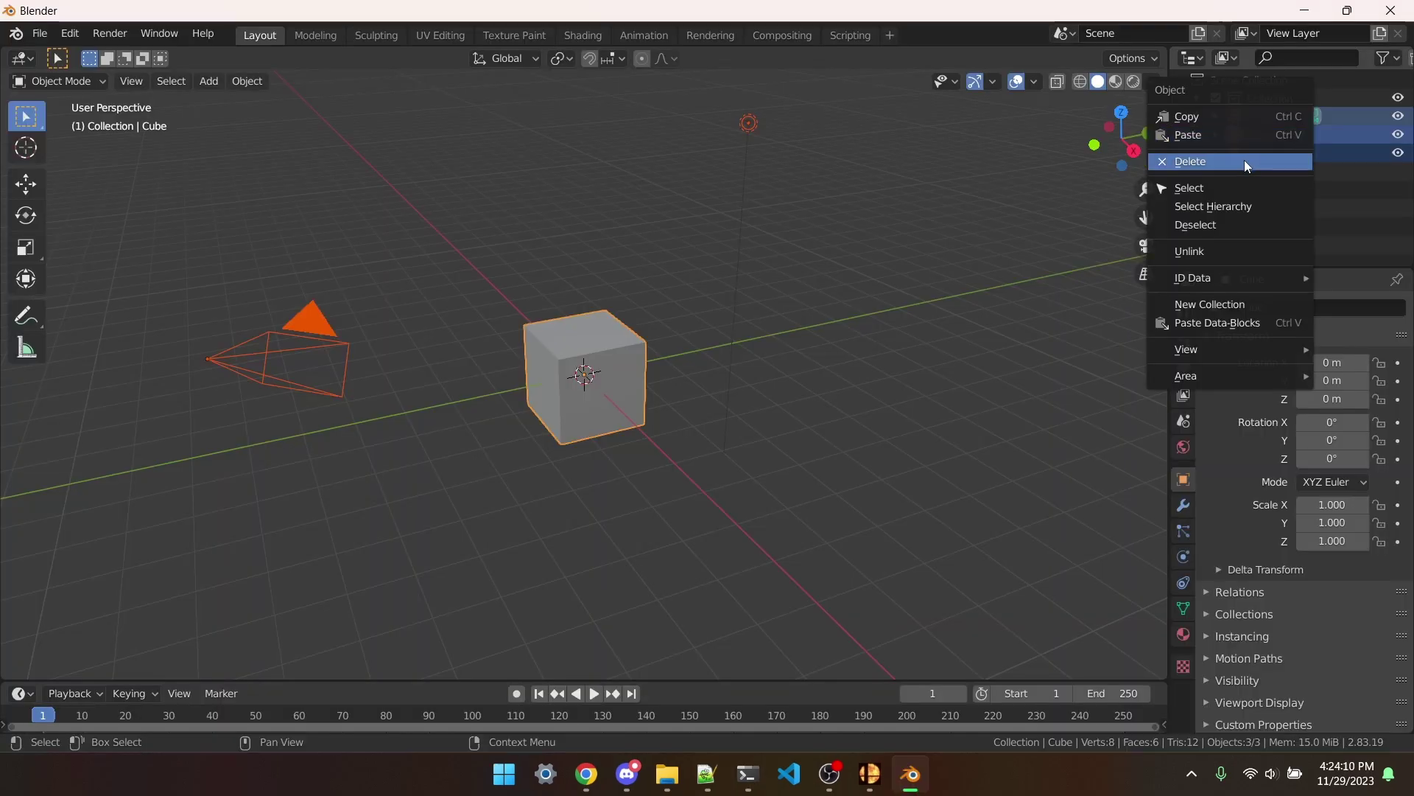
pyautogui.click(1247, 167)
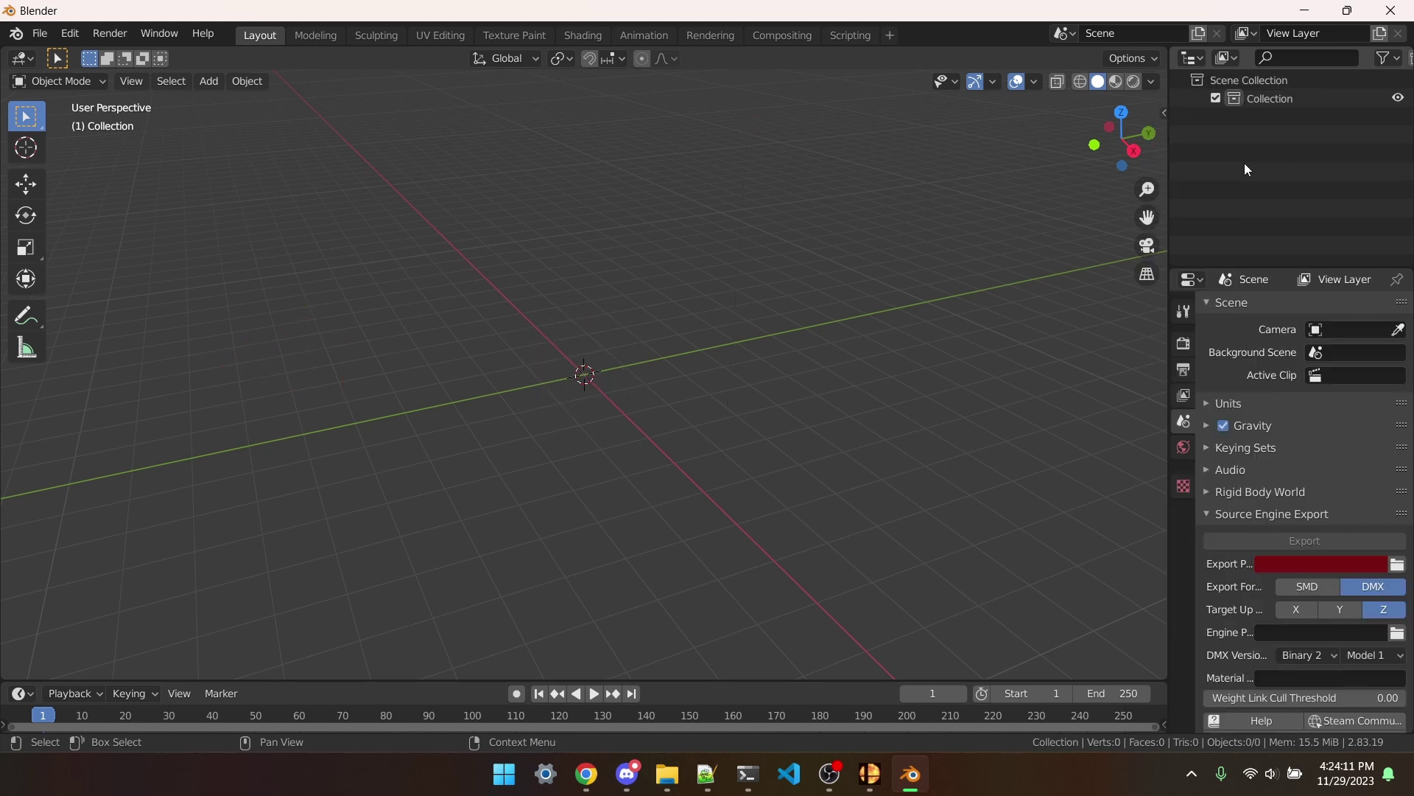
pyautogui.click(41, 33)
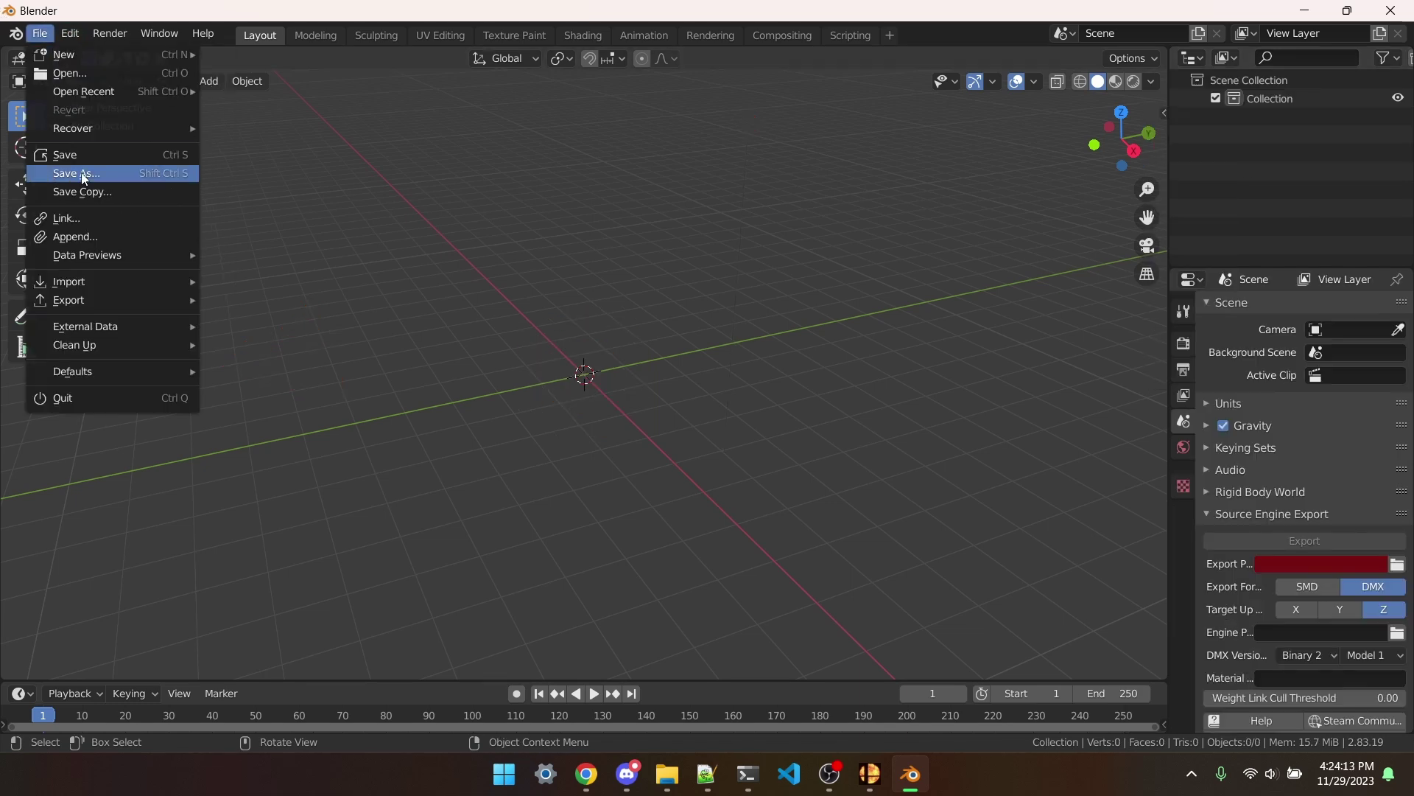
pyautogui.moveTo(110, 284)
pyautogui.click(286, 280)
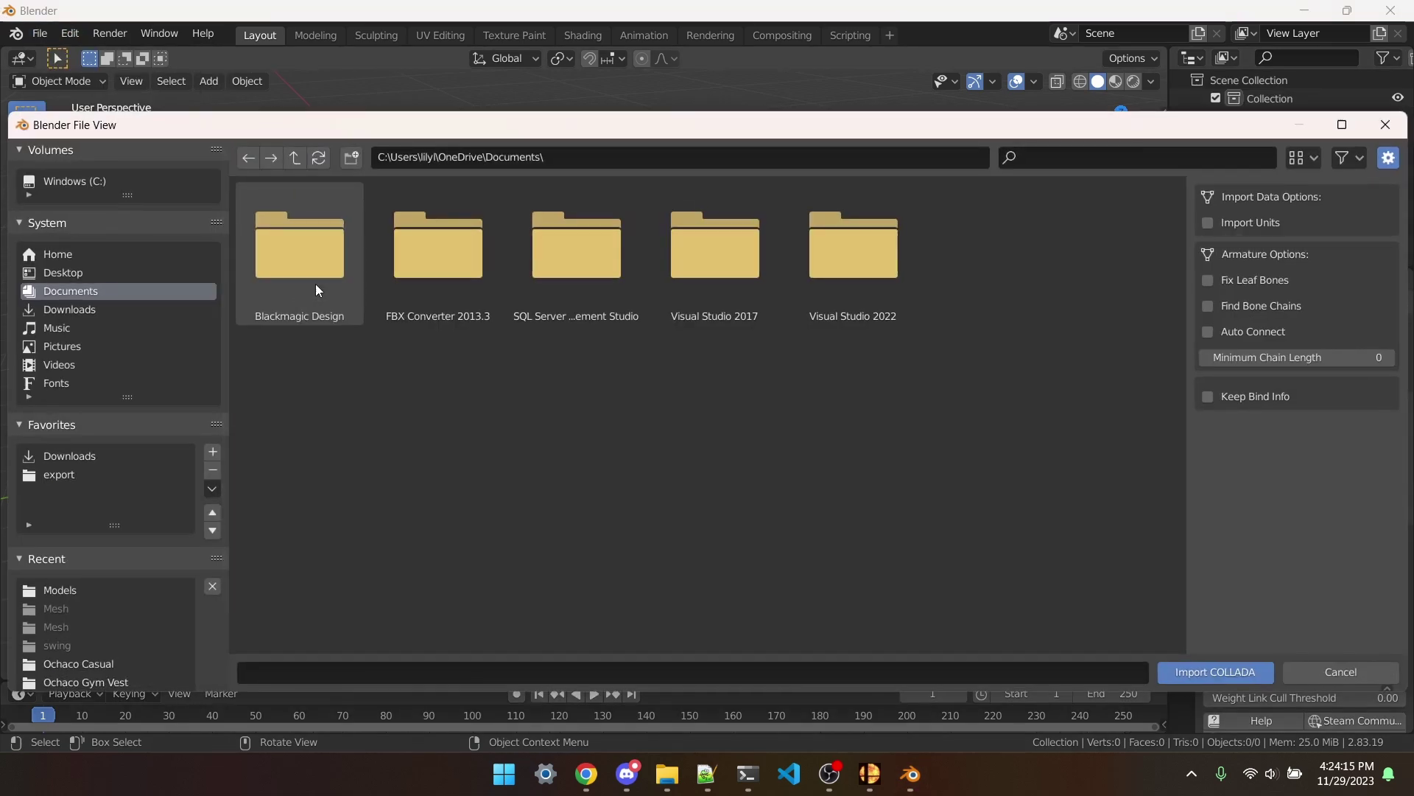
pyautogui.scroll(-2, 559, 515)
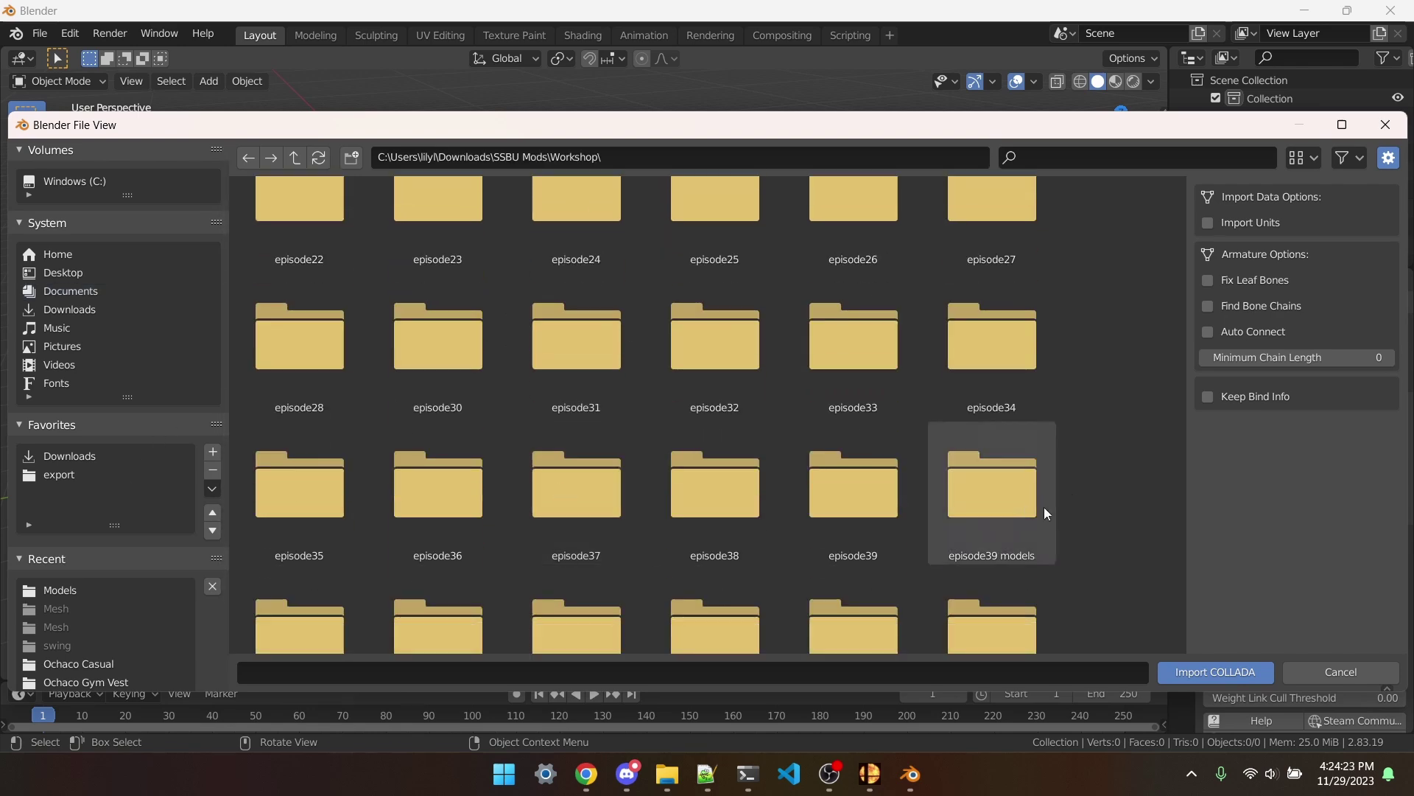
pyautogui.doubleClick(1045, 507)
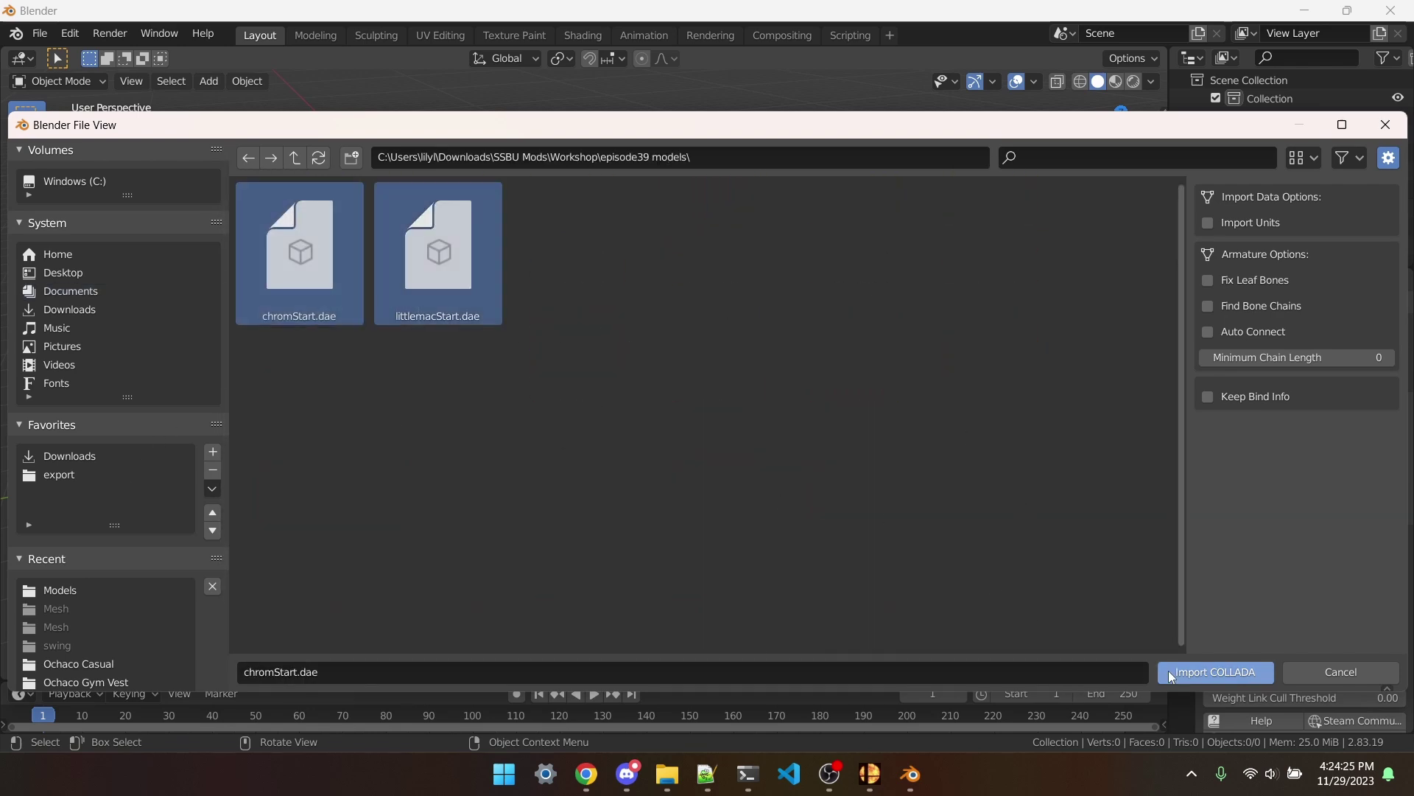
pyautogui.click(442, 450)
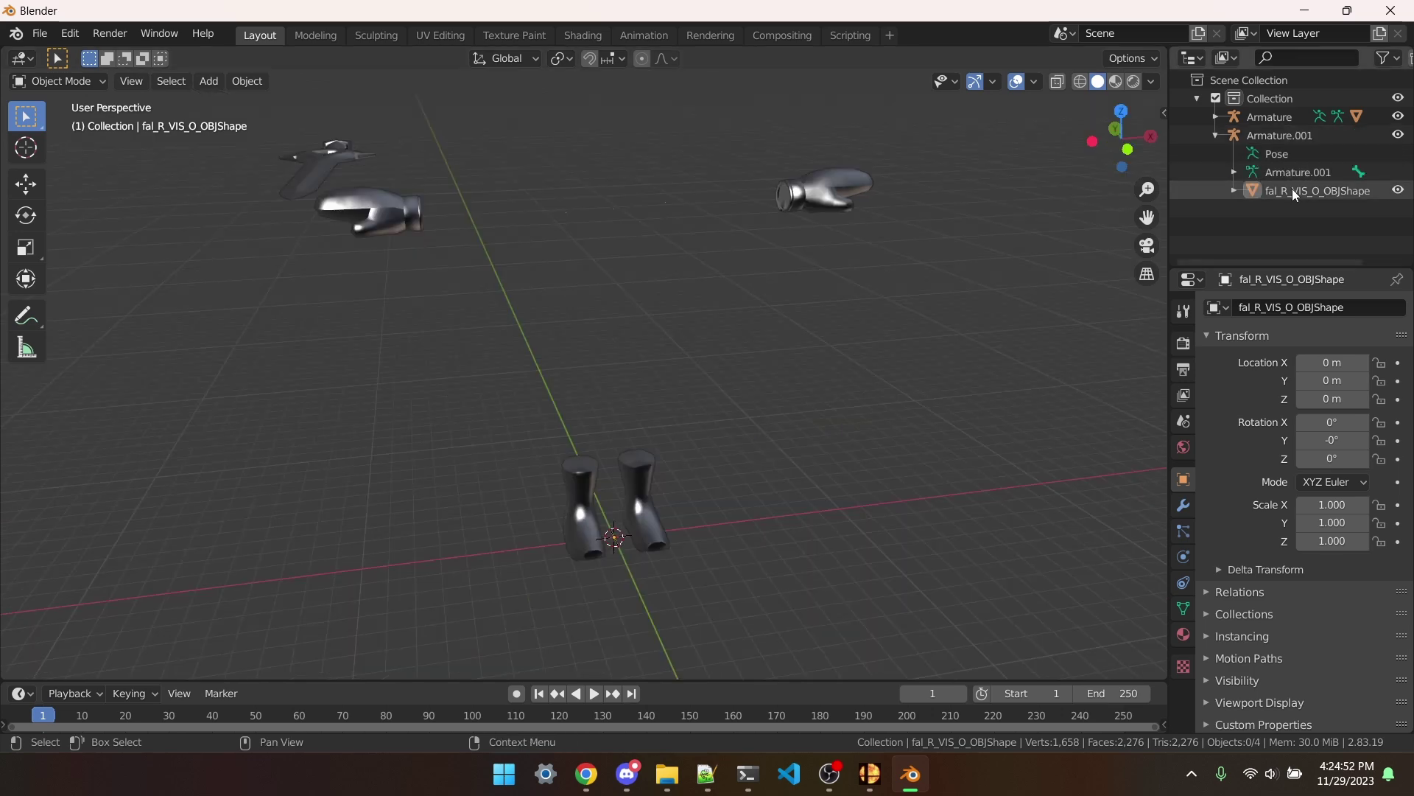
# Step: Move Chrom's fal_R_VIS_O_OBJShape sword into Little Mac's glove, at about X 0.79 m, Y -2.11 m
pyautogui.click(1296, 194)
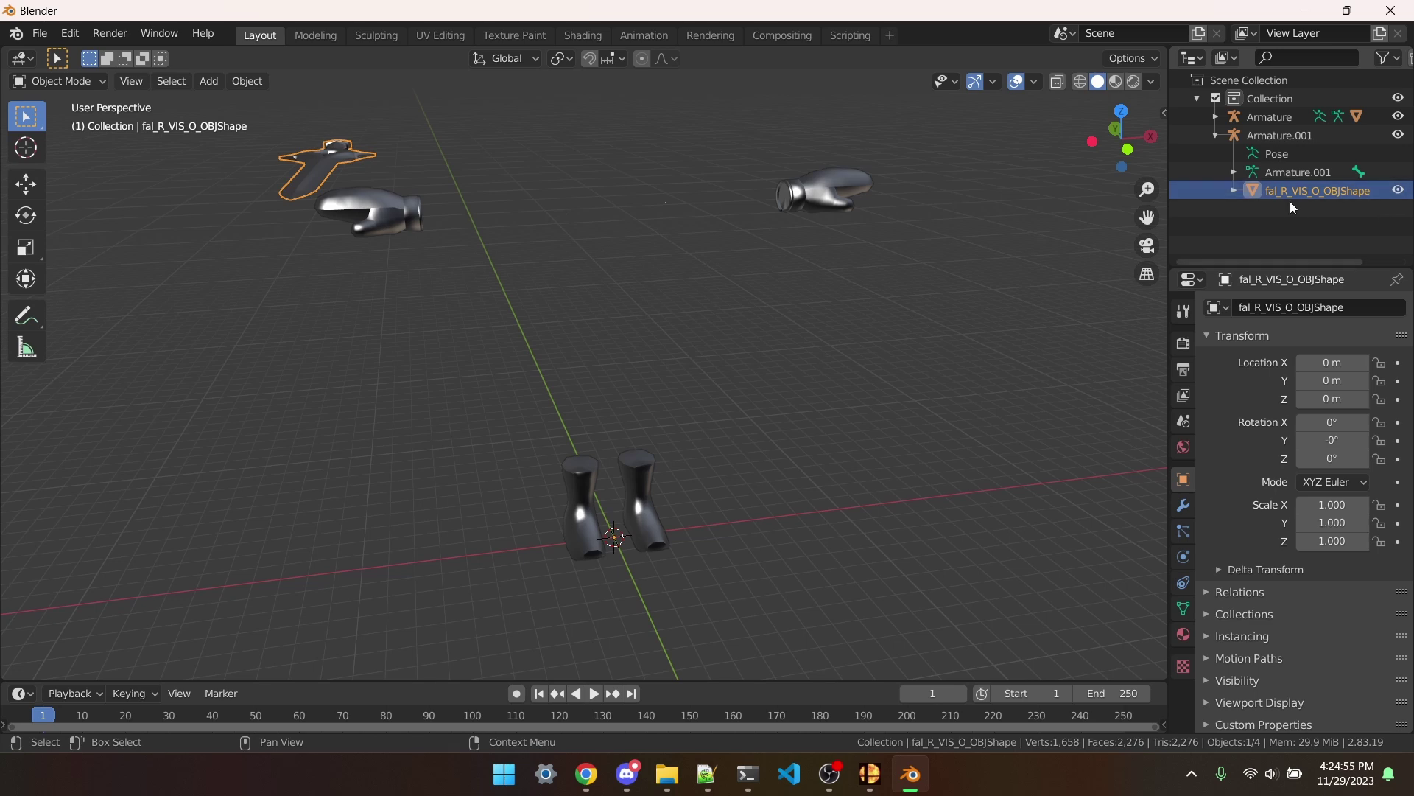
pyautogui.click(26, 184)
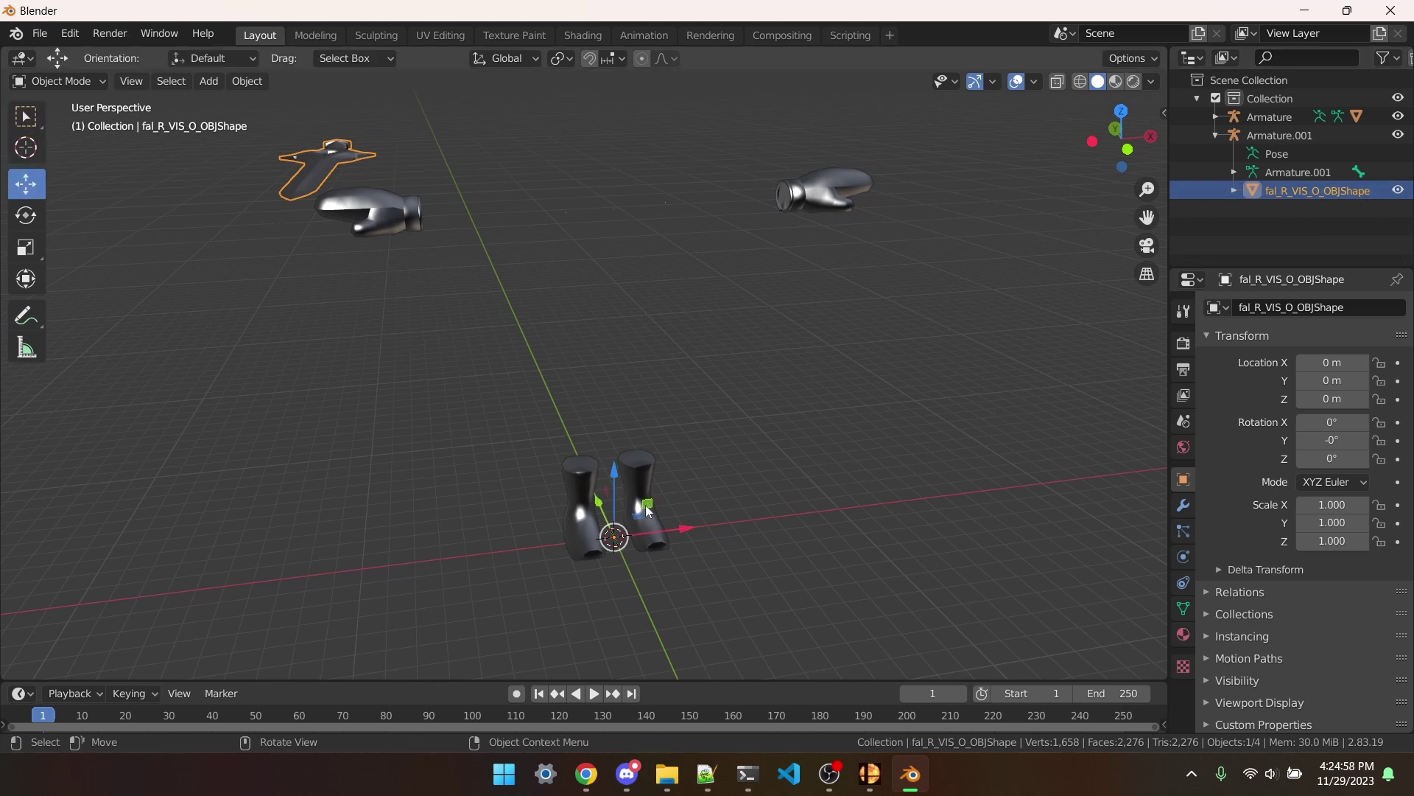
pyautogui.moveTo(649, 510); pyautogui.dragTo(670, 543)
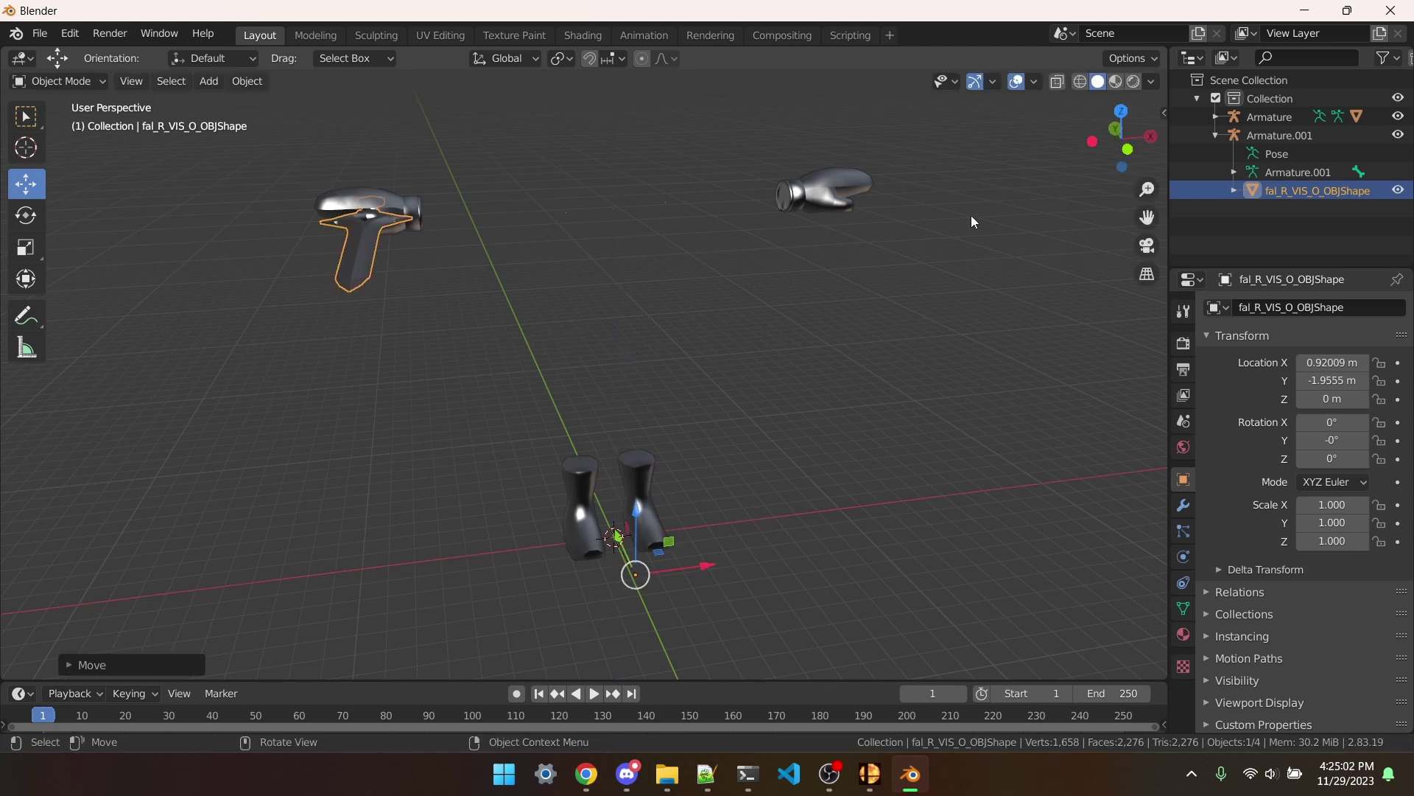
pyautogui.click(1121, 109)
pyautogui.press('g')
pyautogui.press('y')
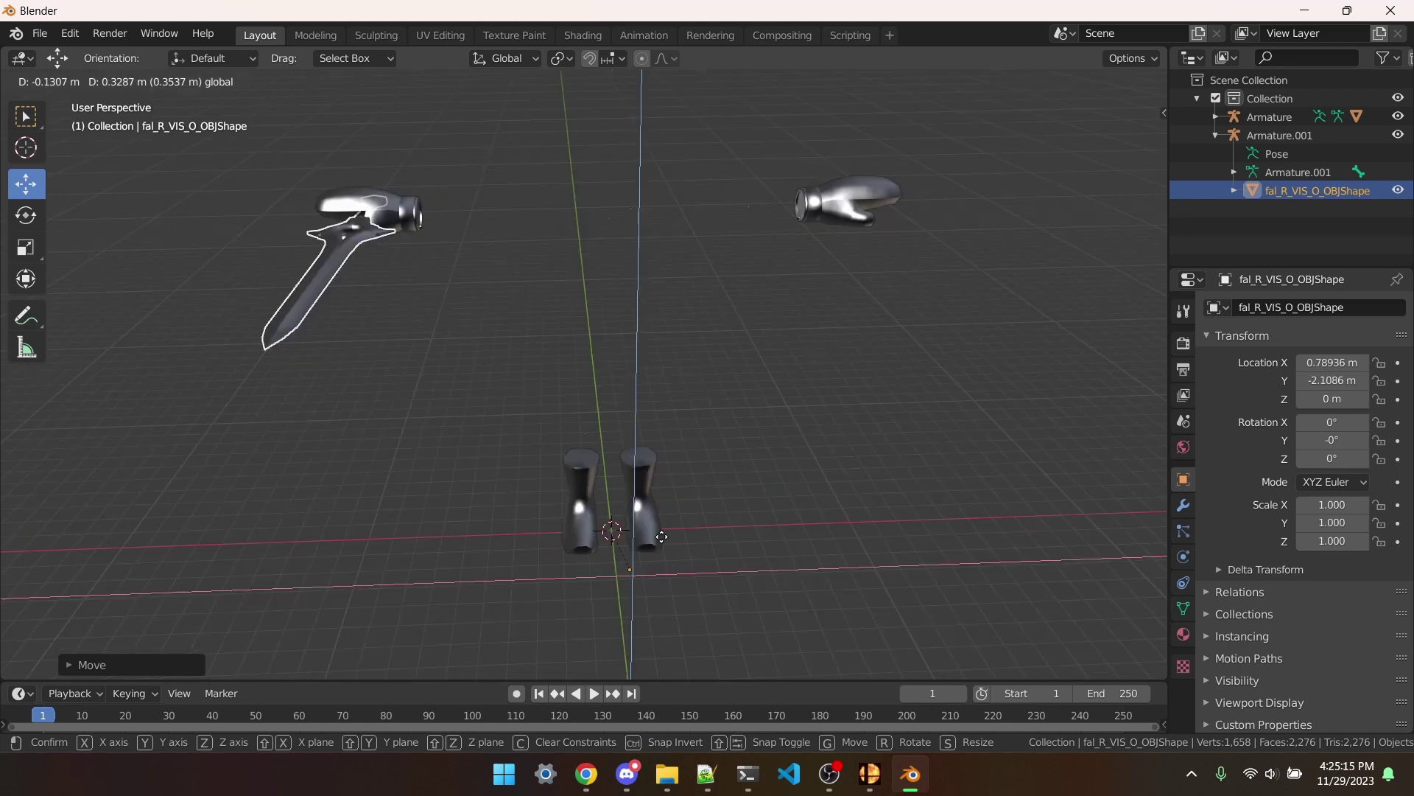
pyautogui.click(784, 533)
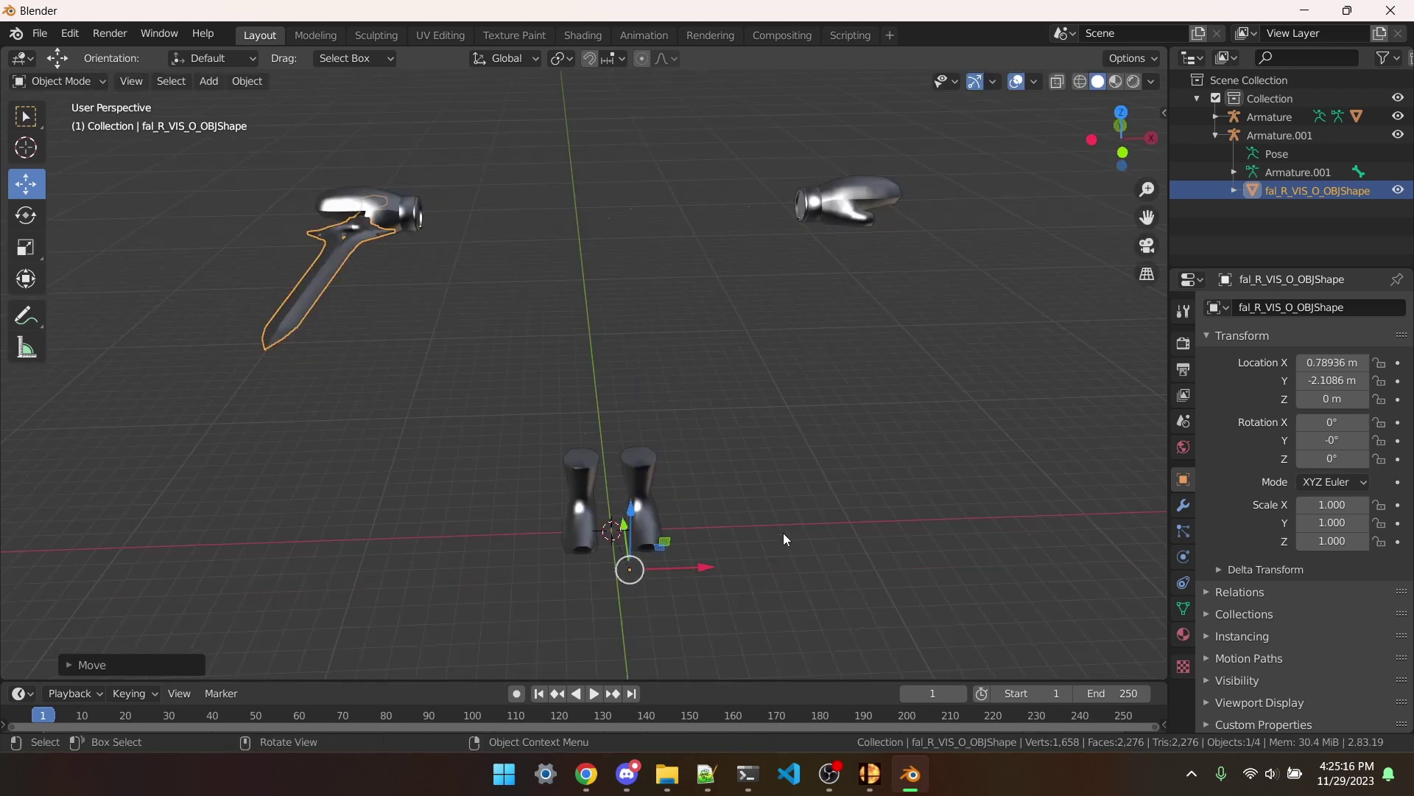
pyautogui.click(812, 437)
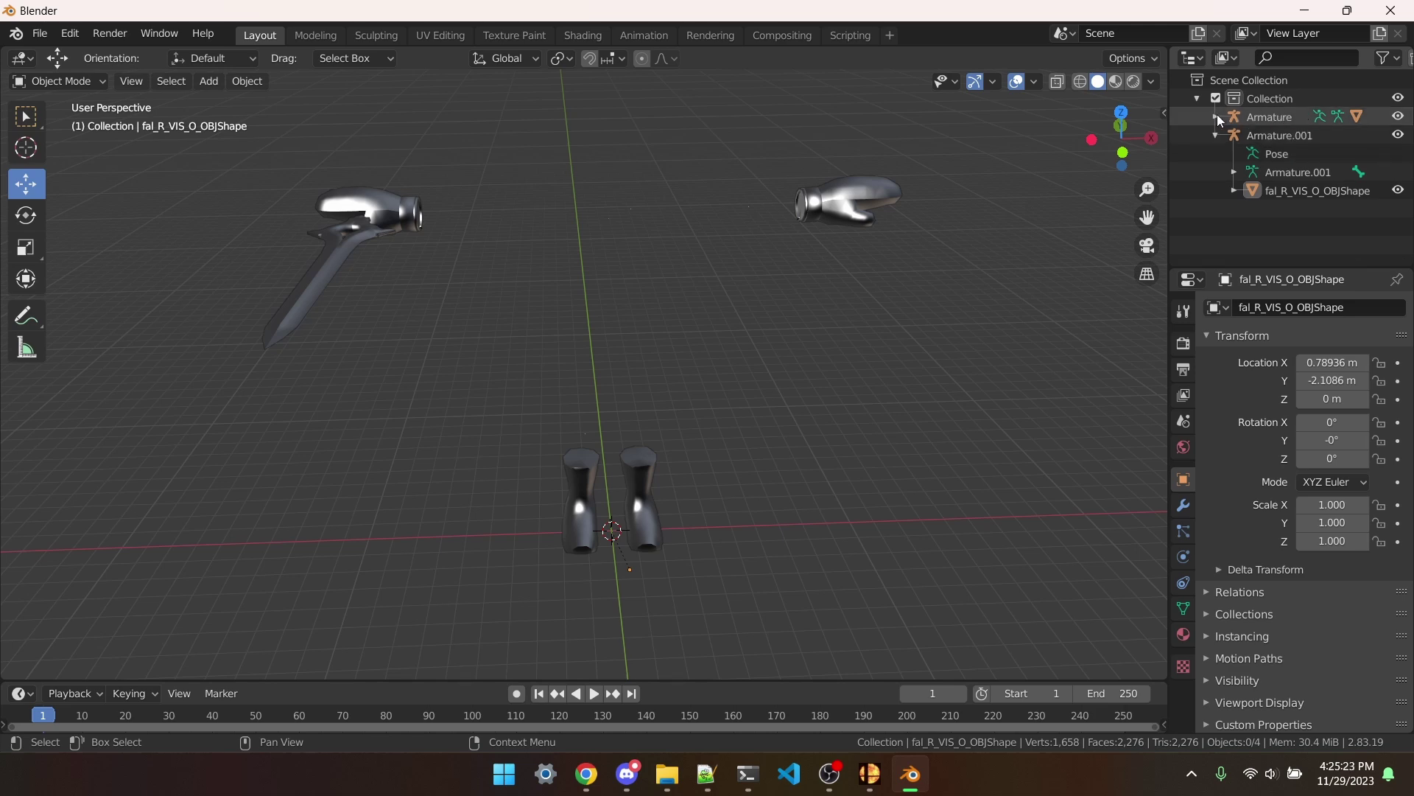
pyautogui.click(1281, 192)
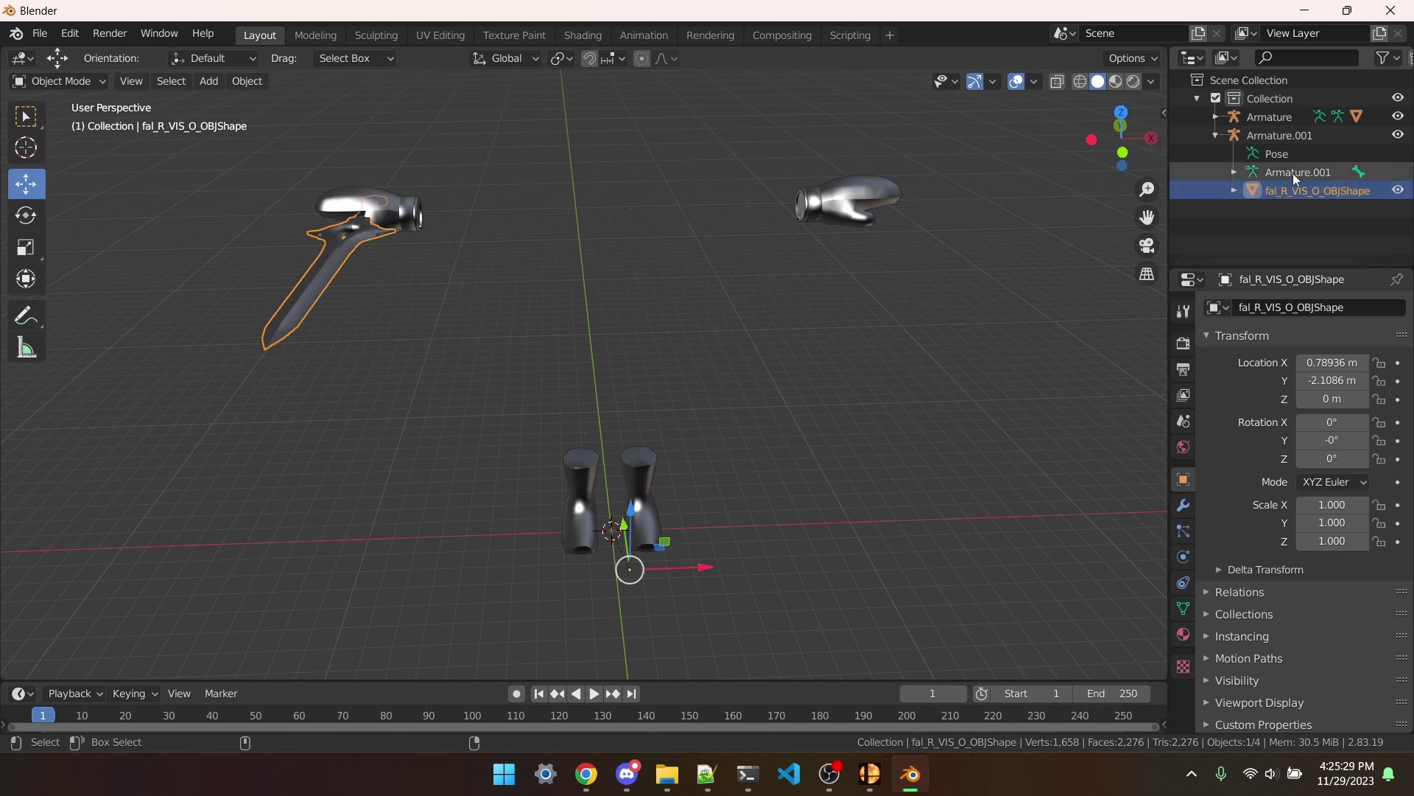
# Step: Clear the sword's parent keeping its position, and delete the leftover Armature.001
pyautogui.keyDown('ctrl'); pyautogui.click(1293, 137); pyautogui.keyUp('ctrl')
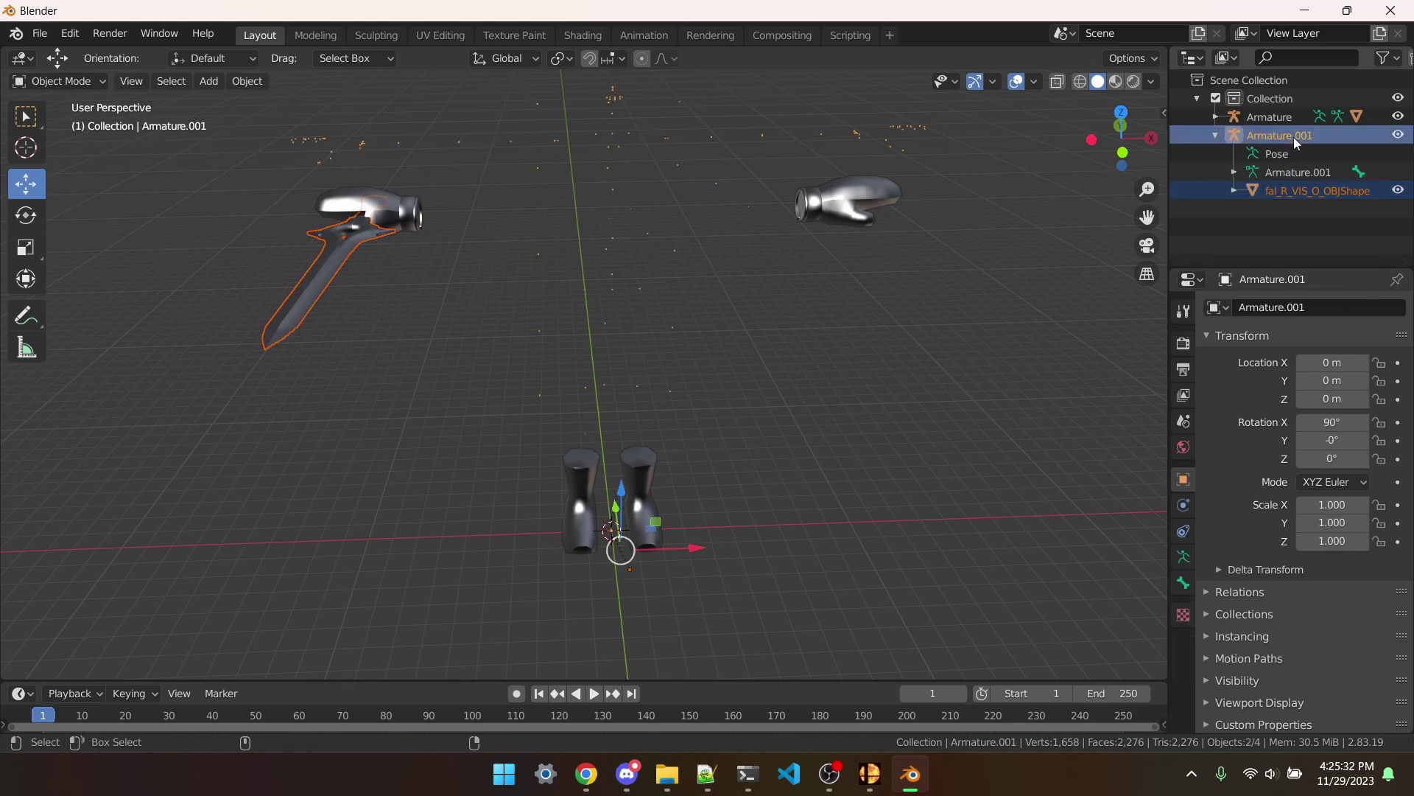
pyautogui.rightClick(956, 280)
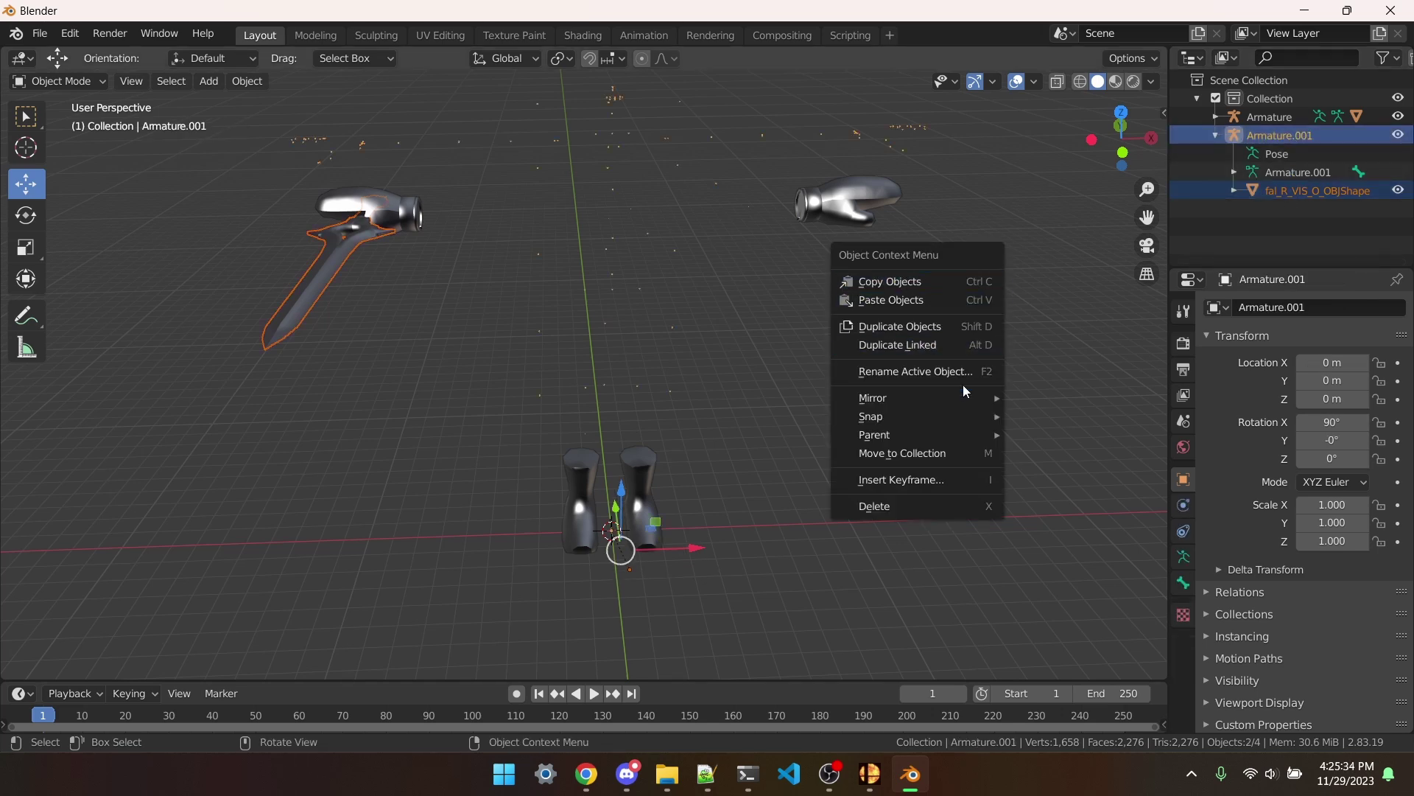
pyautogui.moveTo(993, 439)
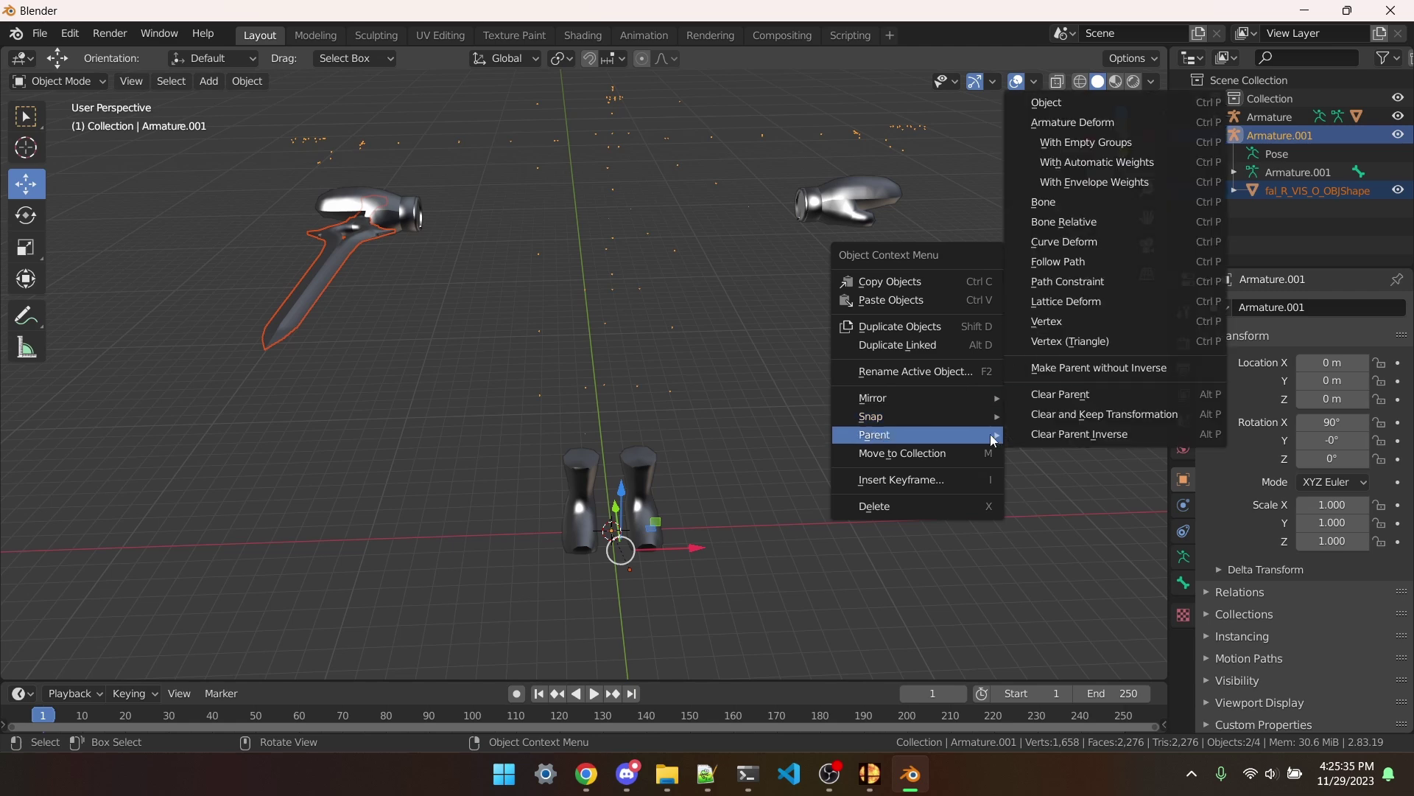
pyautogui.click(1076, 420)
pyautogui.hotkey('ctrl', 'Tab')
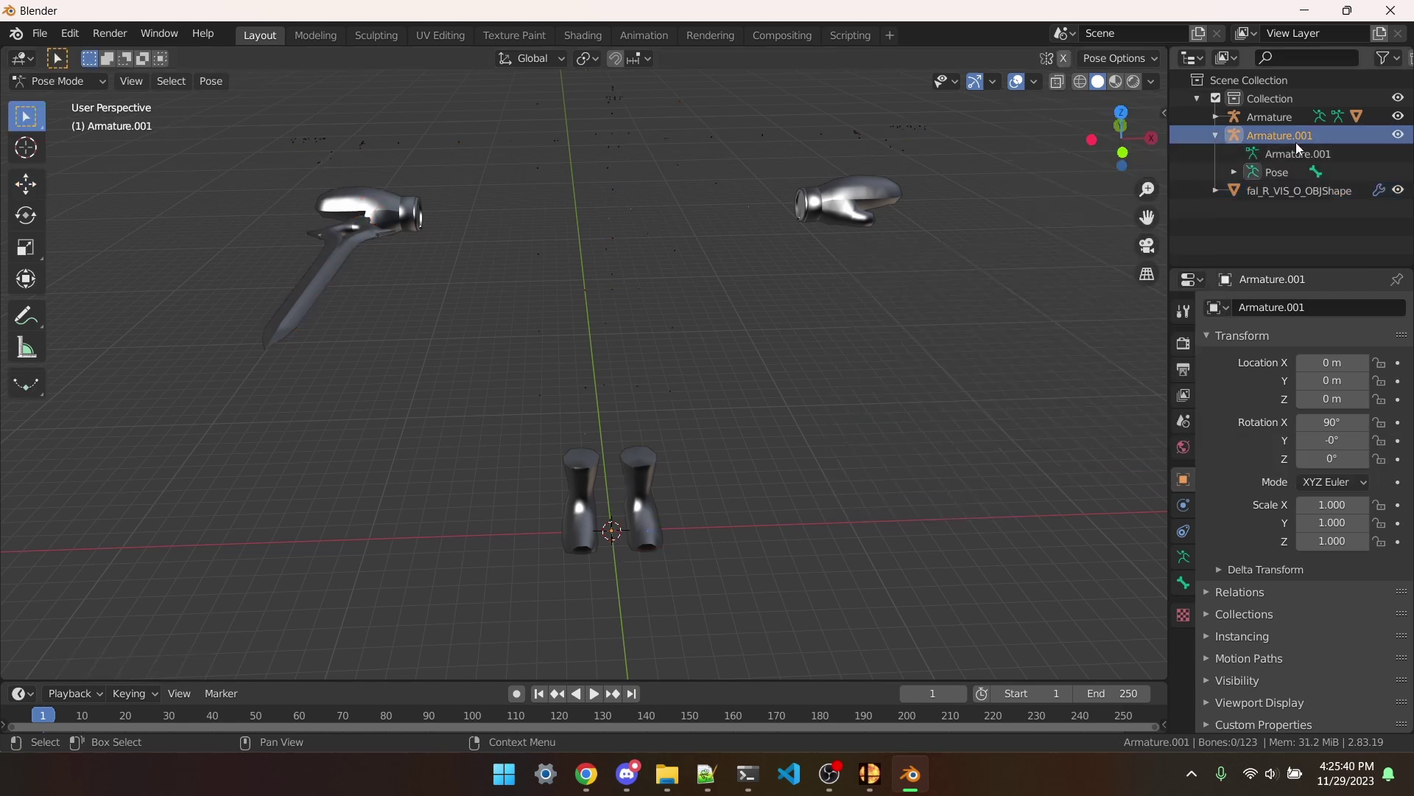
pyautogui.rightClick(1298, 136)
pyautogui.click(1298, 136)
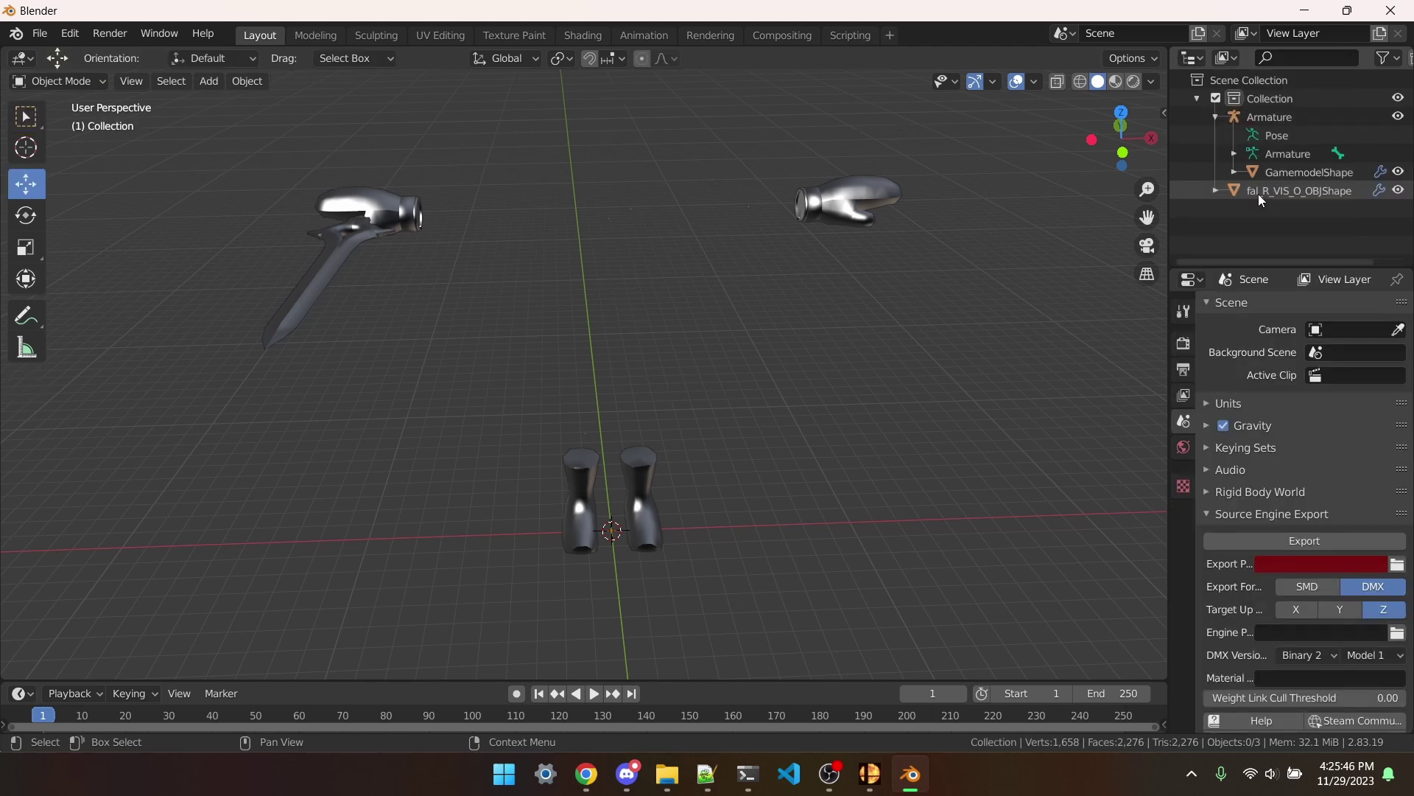
# Step: Parent the sword mesh to Little Mac's Armature with empty groups
pyautogui.click(1262, 189)
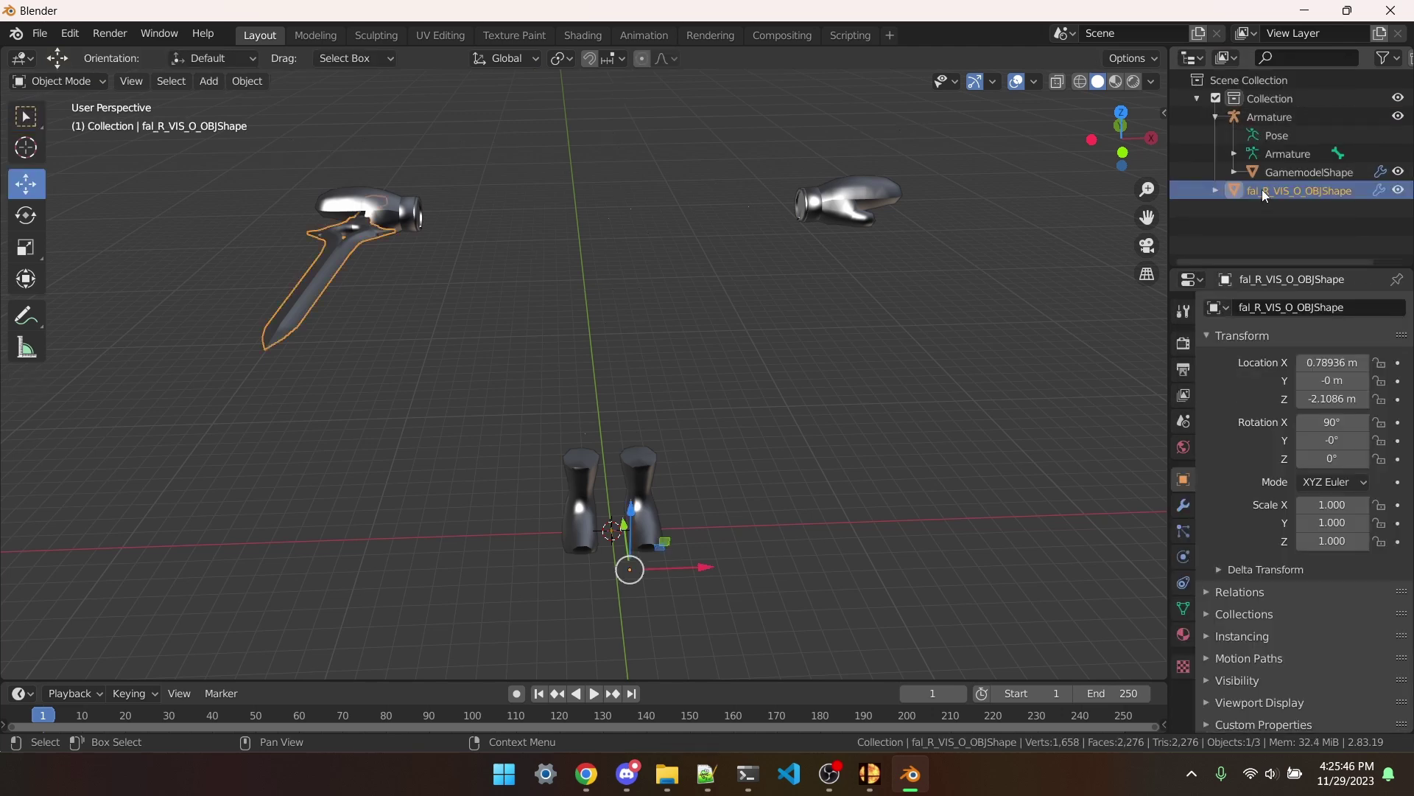
pyautogui.keyDown('ctrl'); pyautogui.click(1301, 119); pyautogui.keyUp('ctrl')
pyautogui.rightClick(855, 289)
pyautogui.moveTo(854, 289)
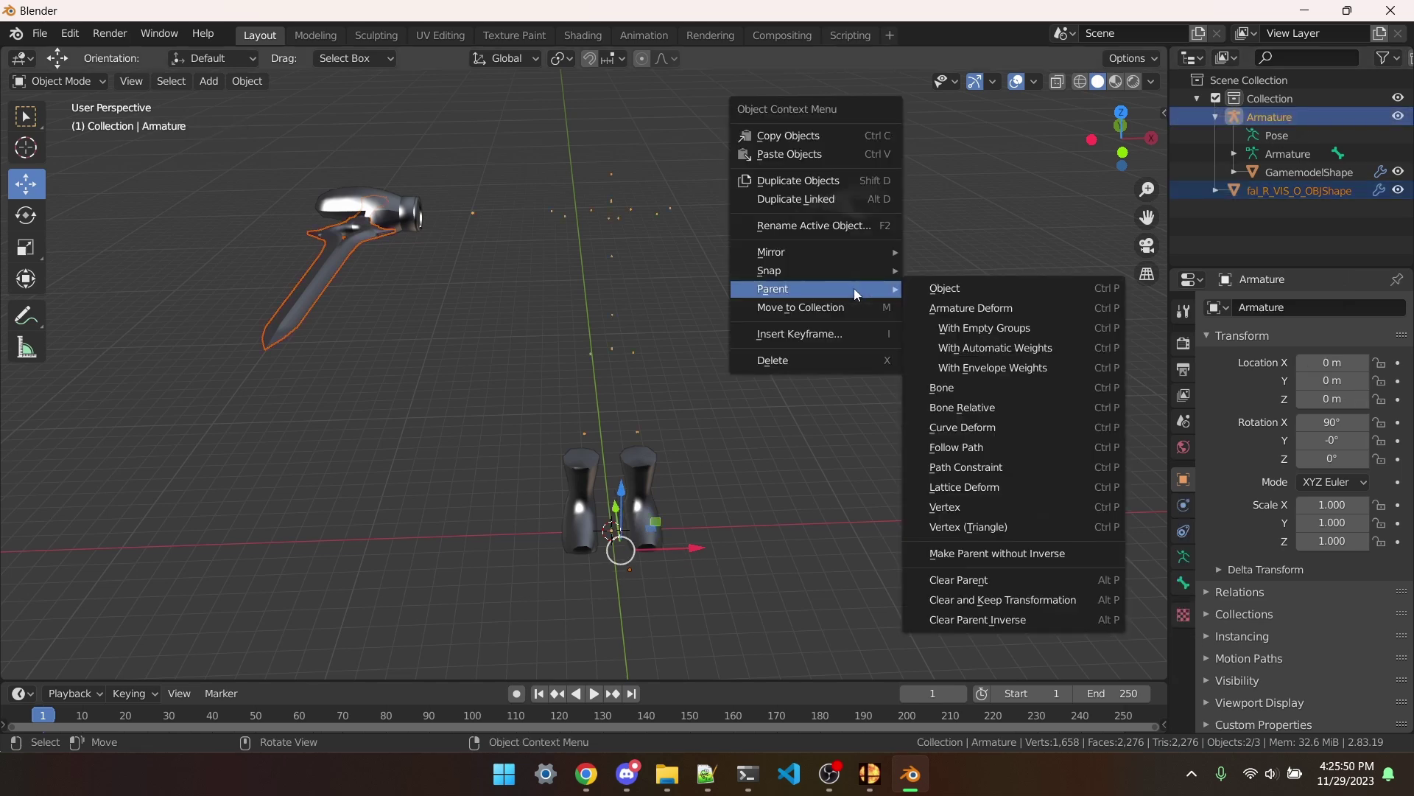
pyautogui.click(1045, 333)
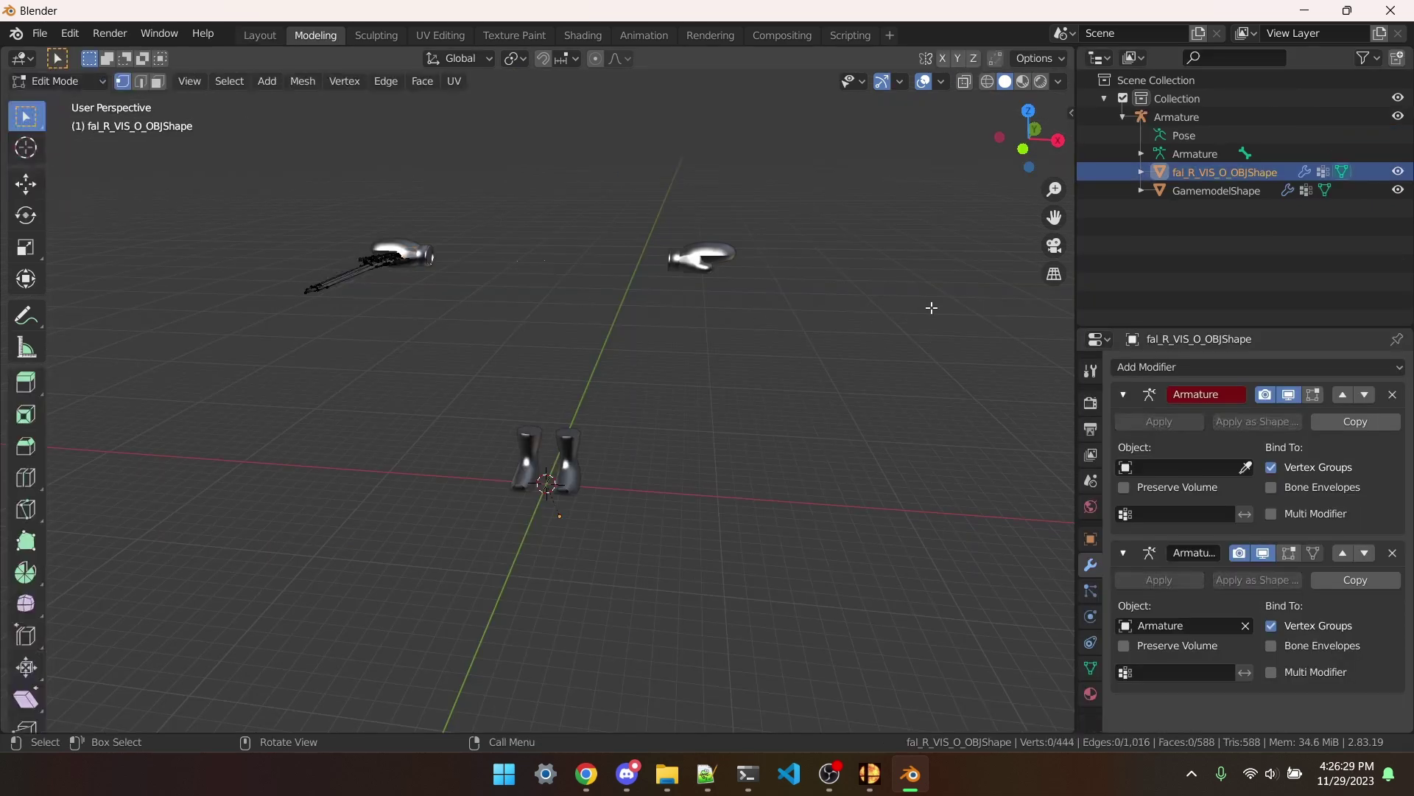
# Step: Switch to wireframe shading, show vertex groups, and enter Edit Mode on the sword mesh
pyautogui.click(988, 81)
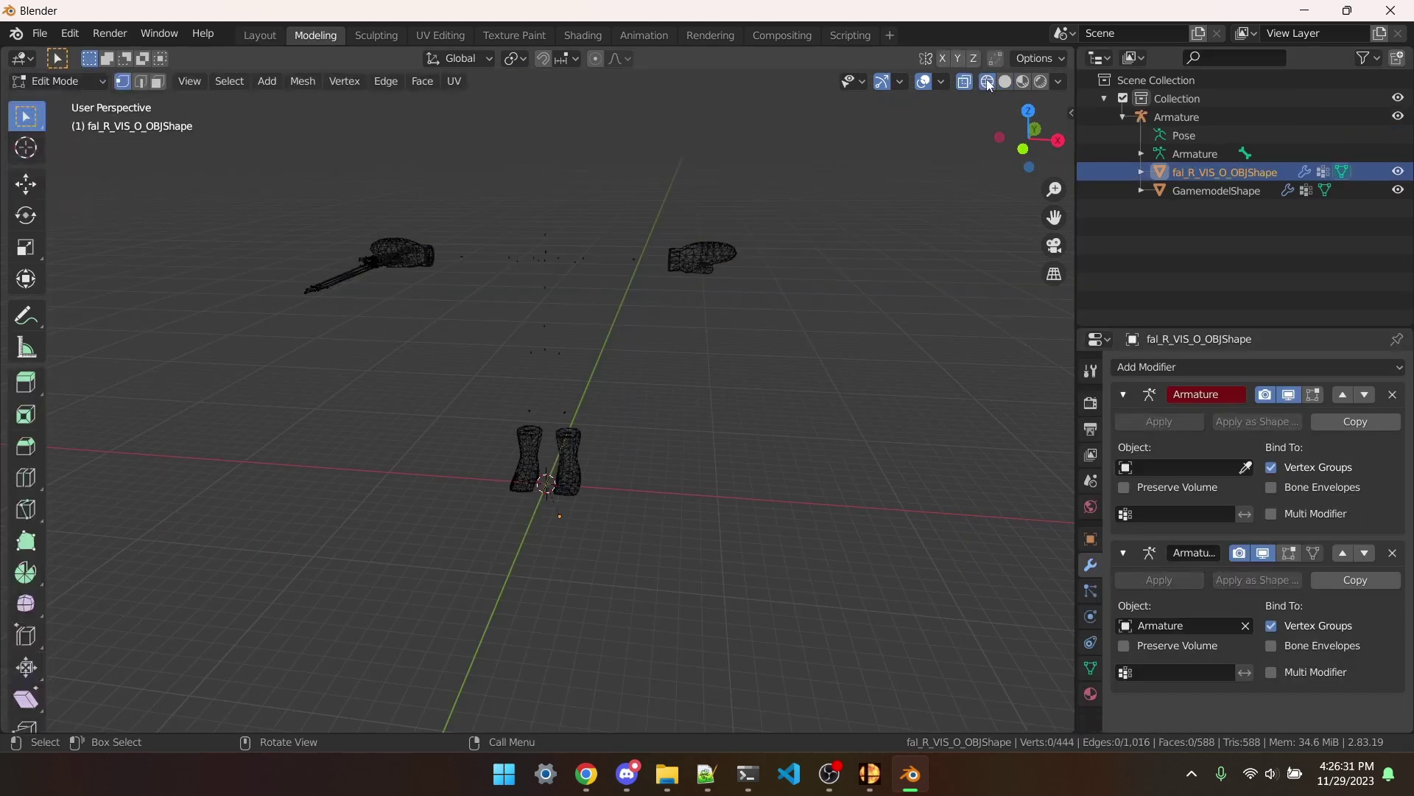
pyautogui.press('Tab')
pyautogui.click(1090, 669)
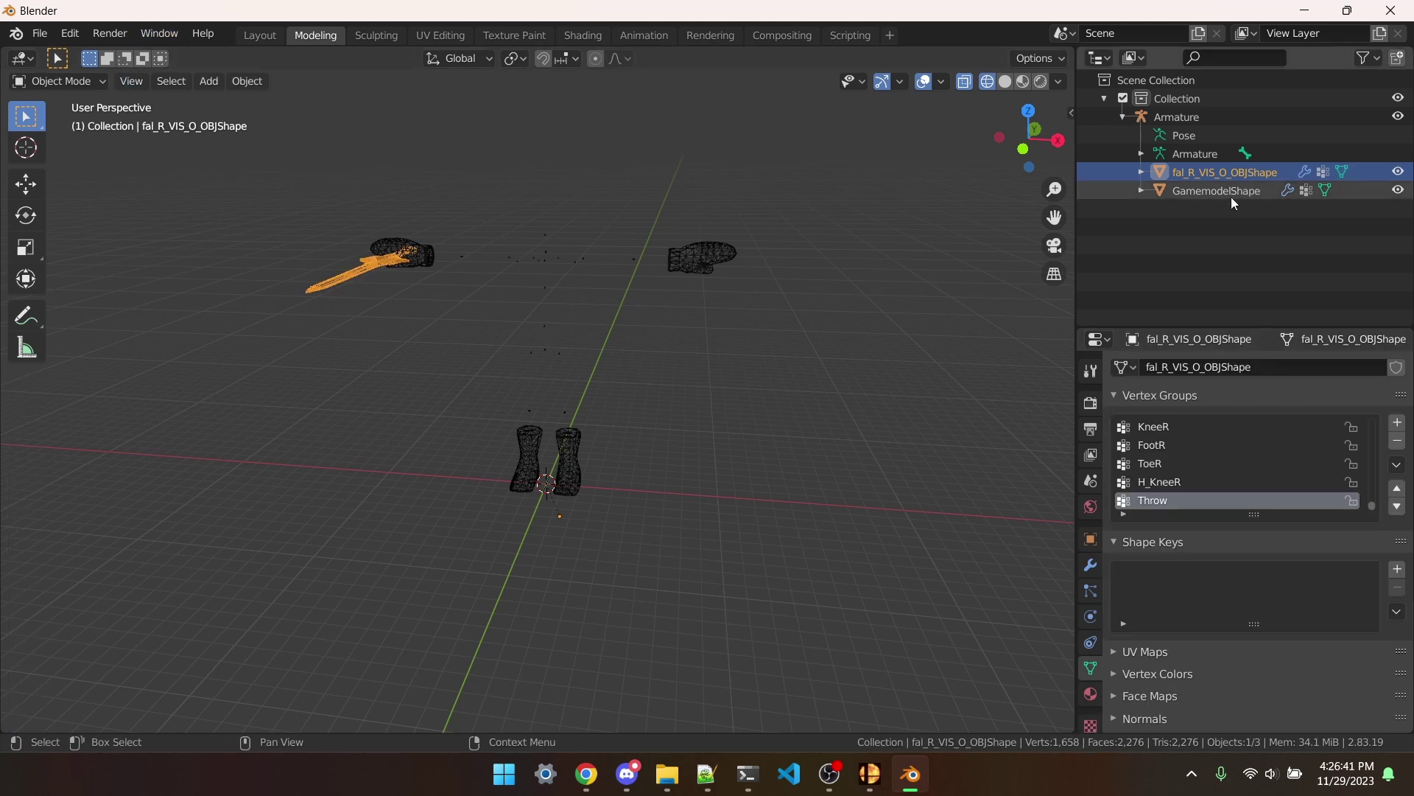
pyautogui.click(1231, 194)
pyautogui.click(1222, 173)
pyautogui.click(66, 82)
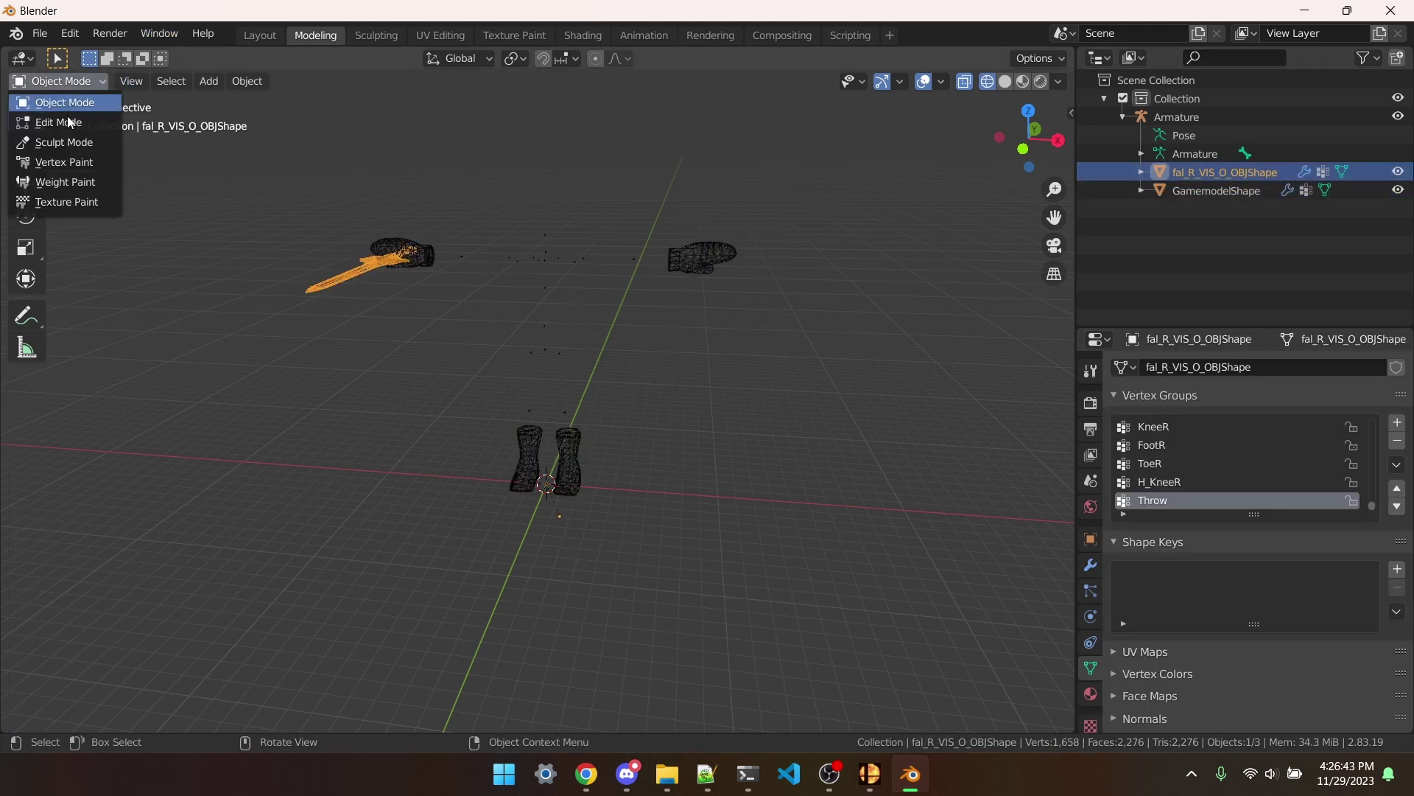
pyautogui.click(51, 116)
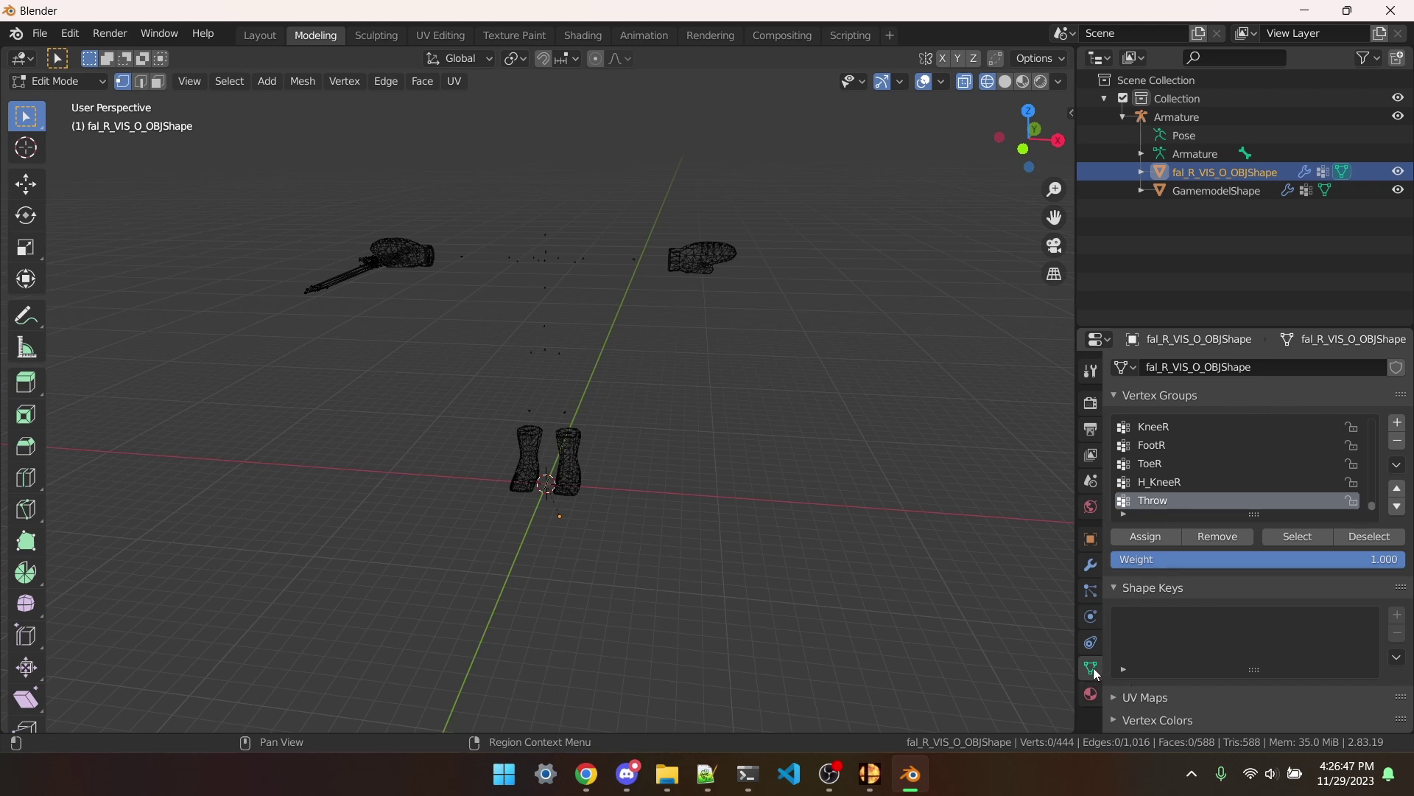
# Step: Assign all 444 sword vertices to the HaveR vertex group at weight 1.000
pyautogui.scroll(1, 1197, 475)
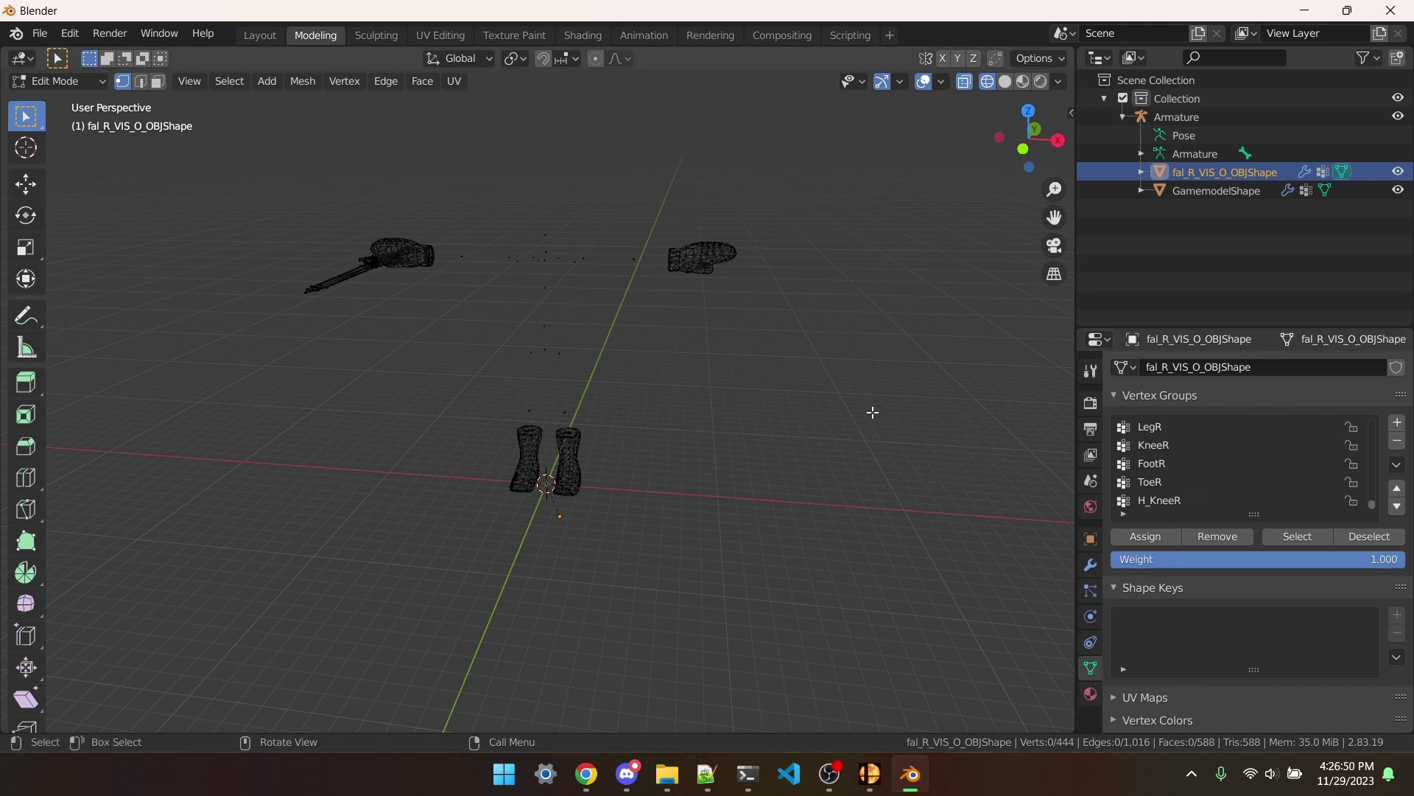
pyautogui.scroll(4, 1217, 460)
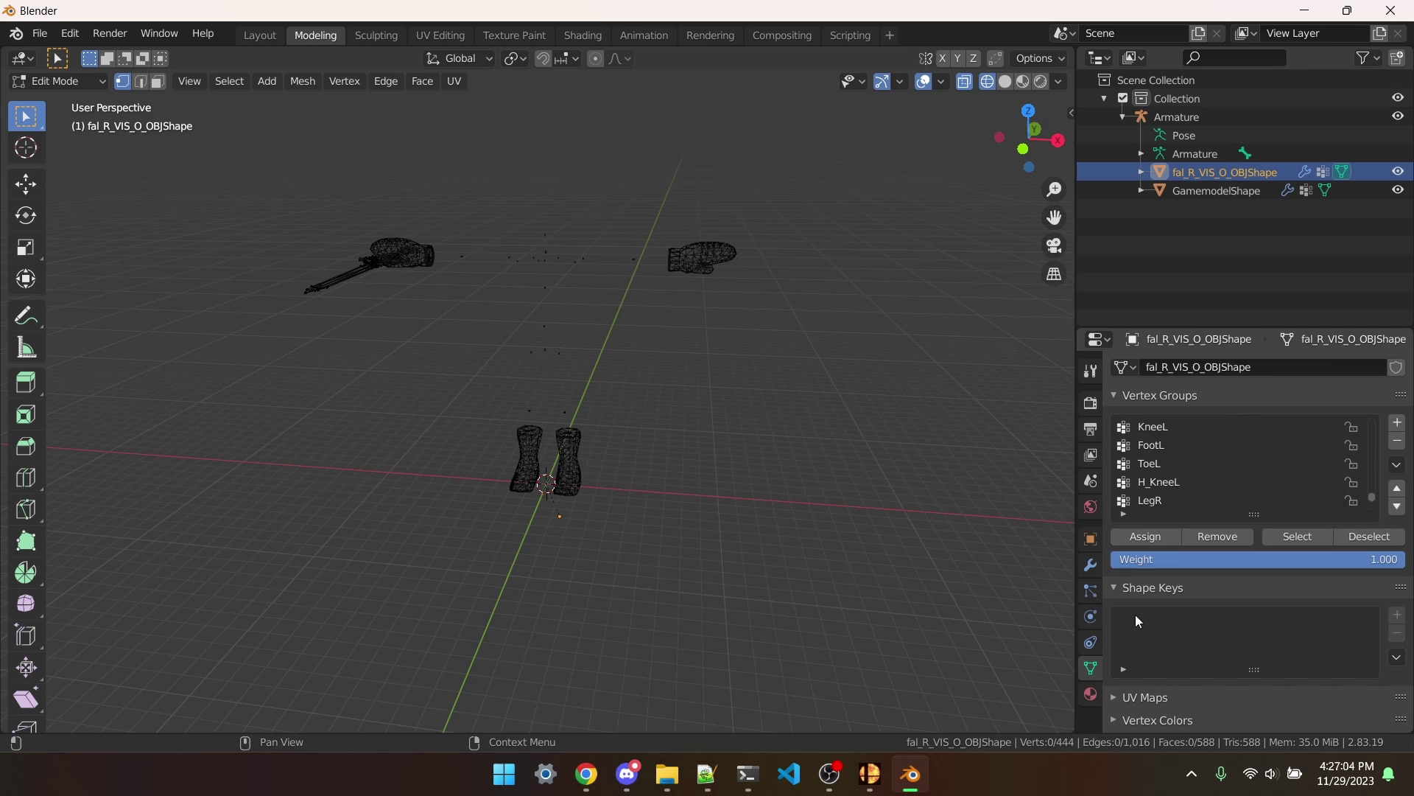
pyautogui.moveTo(244, 198); pyautogui.dragTo(449, 320)
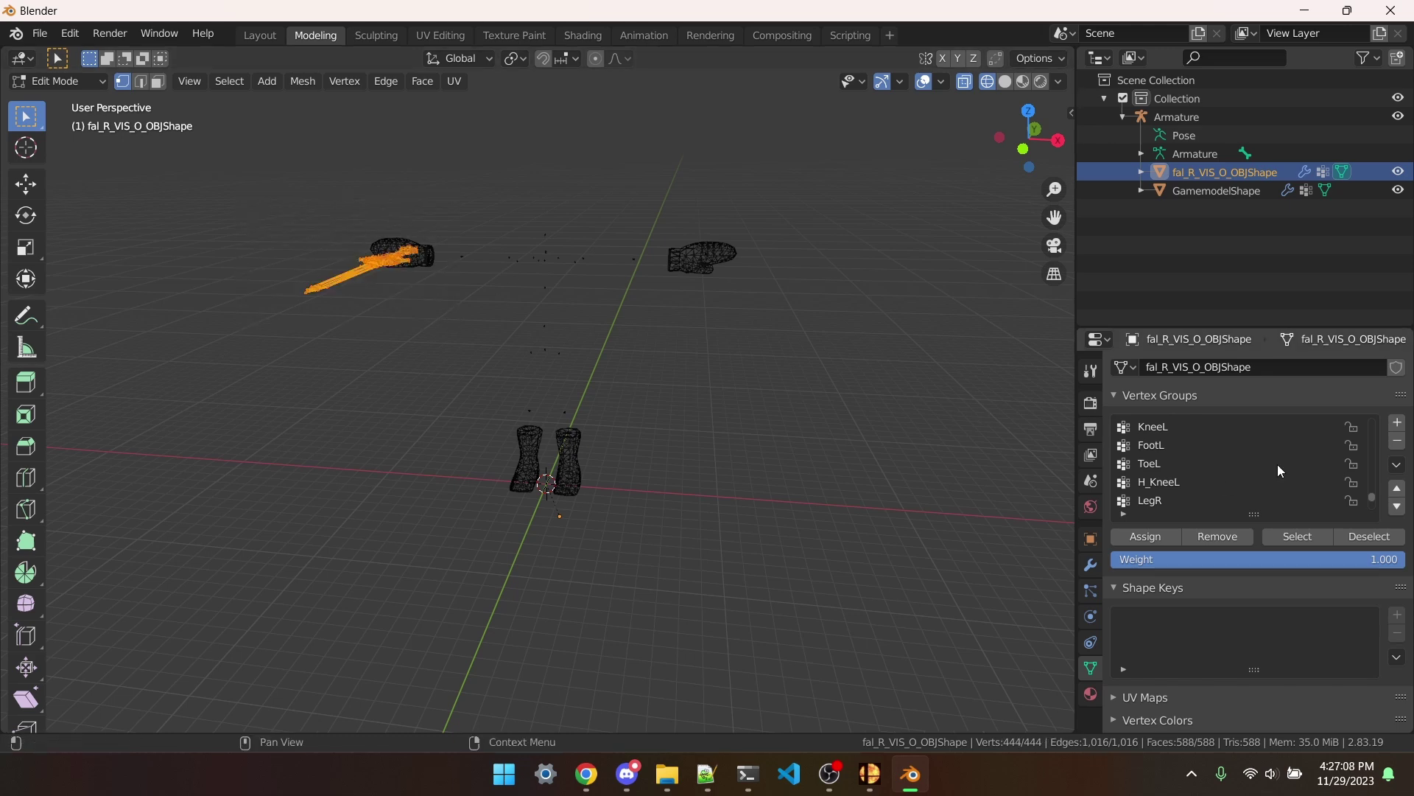
pyautogui.scroll(4, 1248, 467)
pyautogui.scroll(6, 1248, 467)
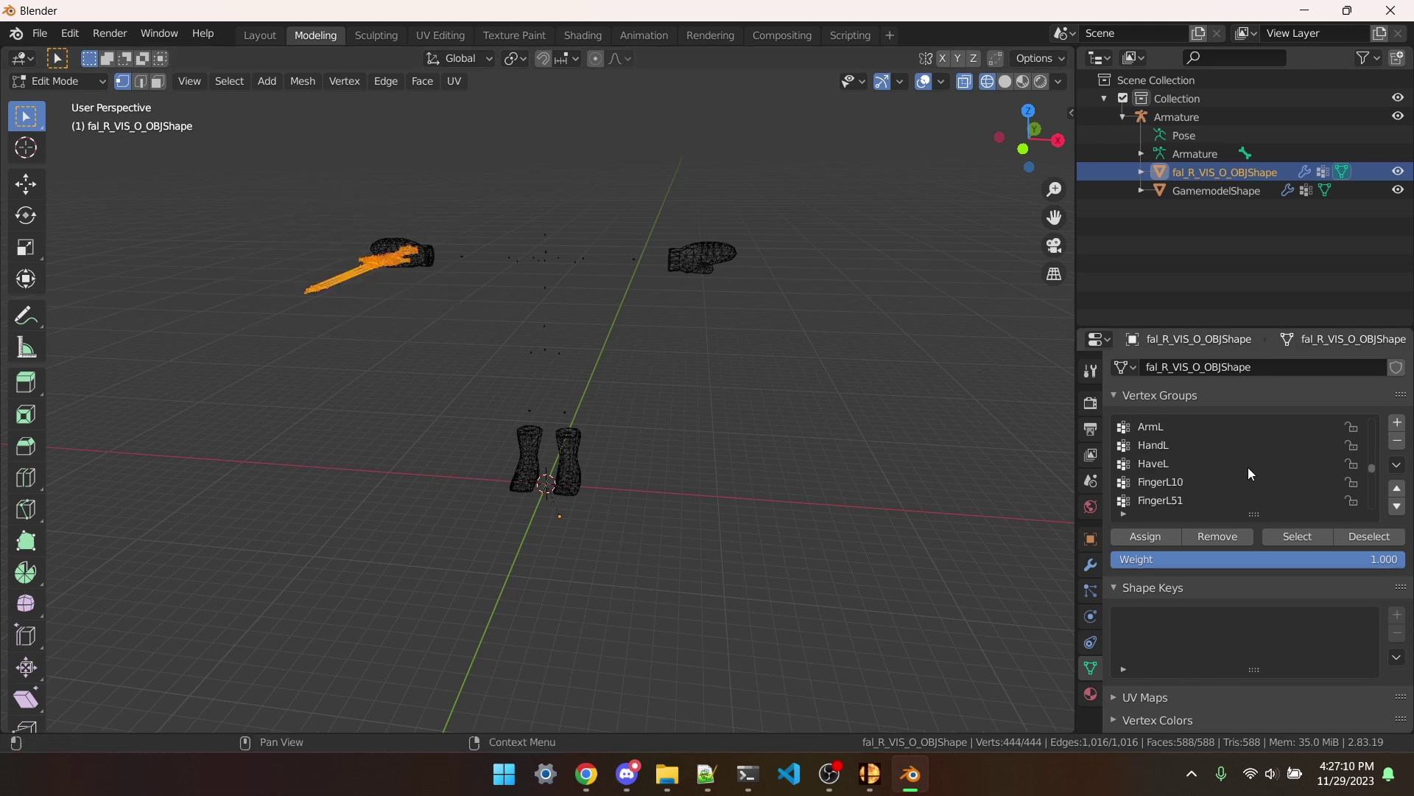
pyautogui.scroll(6, 1249, 468)
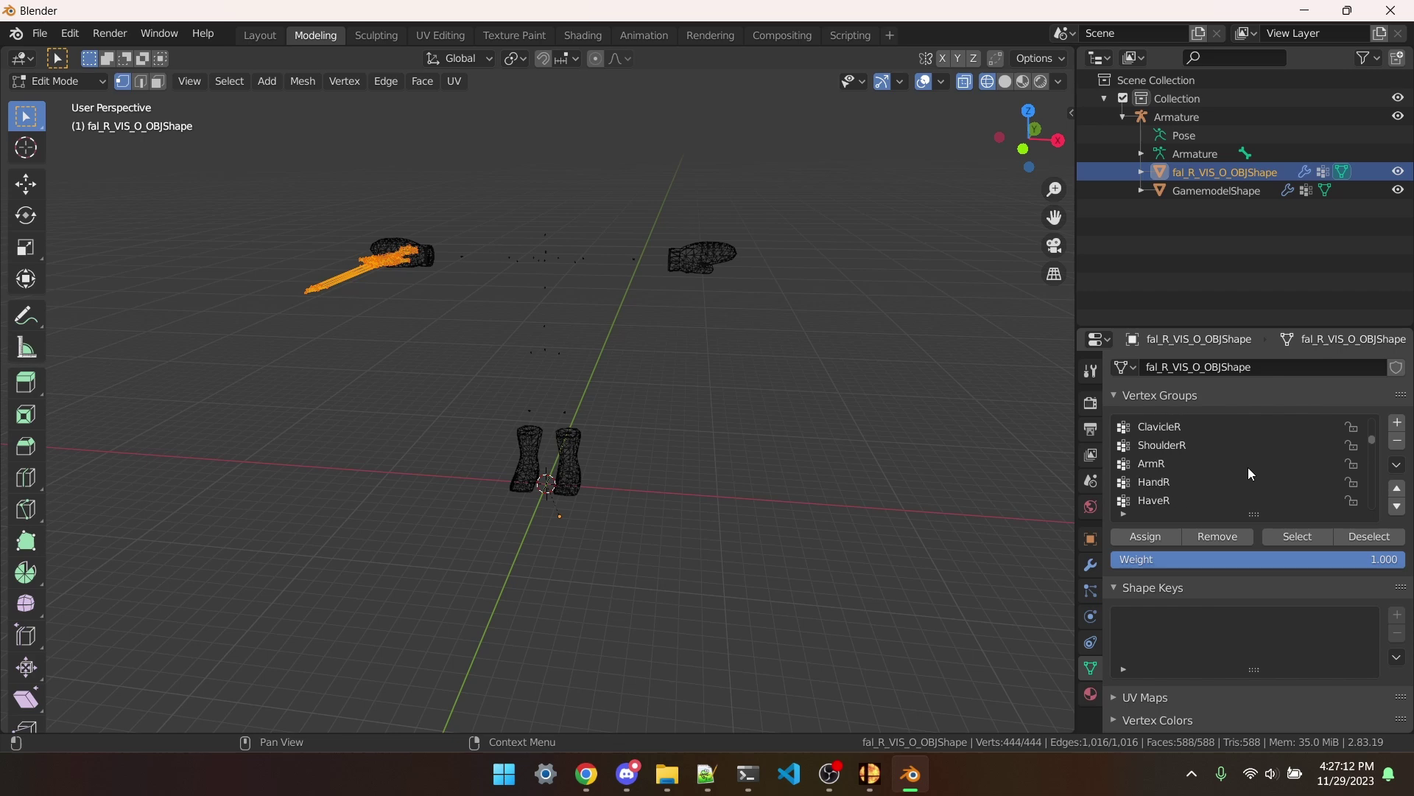
pyautogui.click(1240, 465)
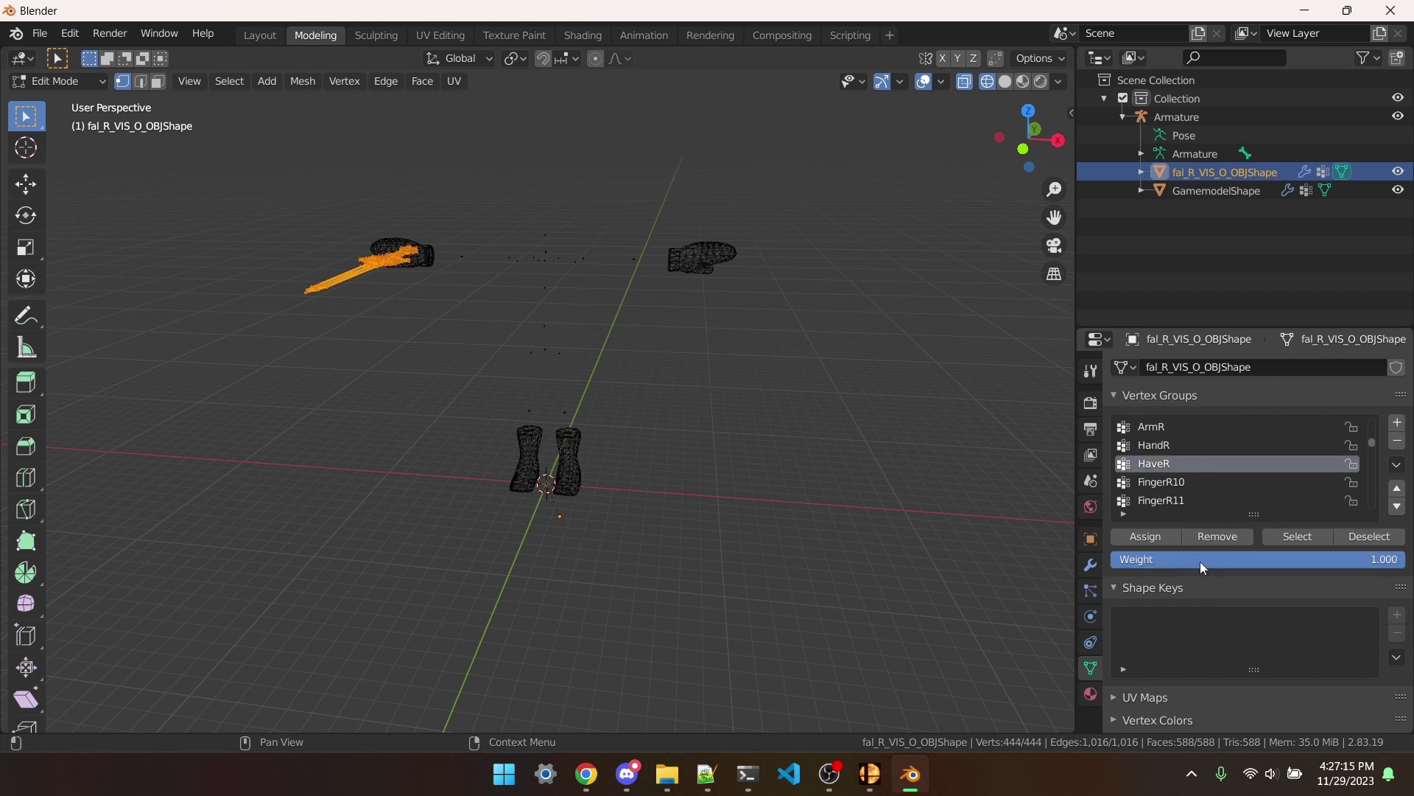
pyautogui.click(1166, 537)
# Step: Return to Object Mode and switch to the Layout workspace
pyautogui.click(77, 82)
pyautogui.click(77, 108)
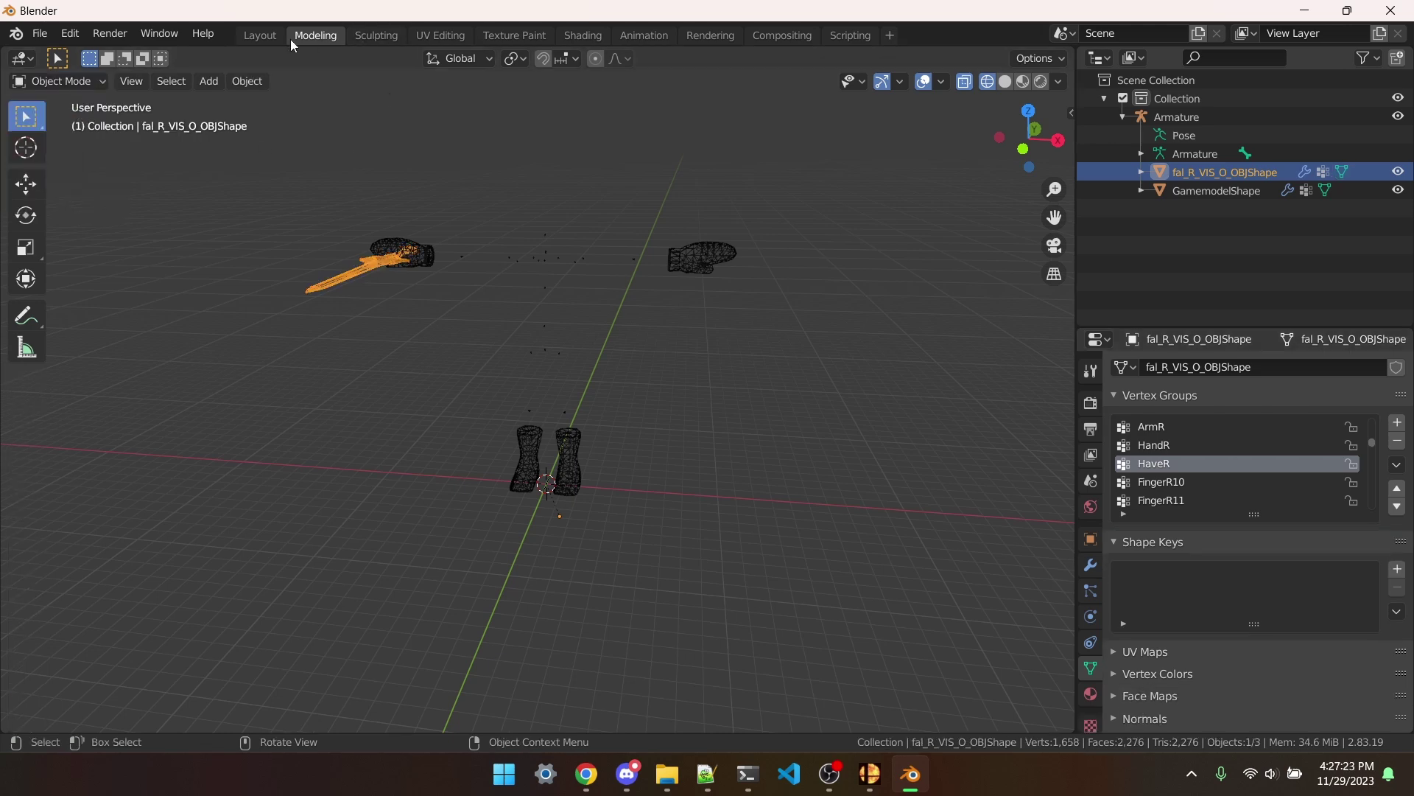
pyautogui.click(269, 37)
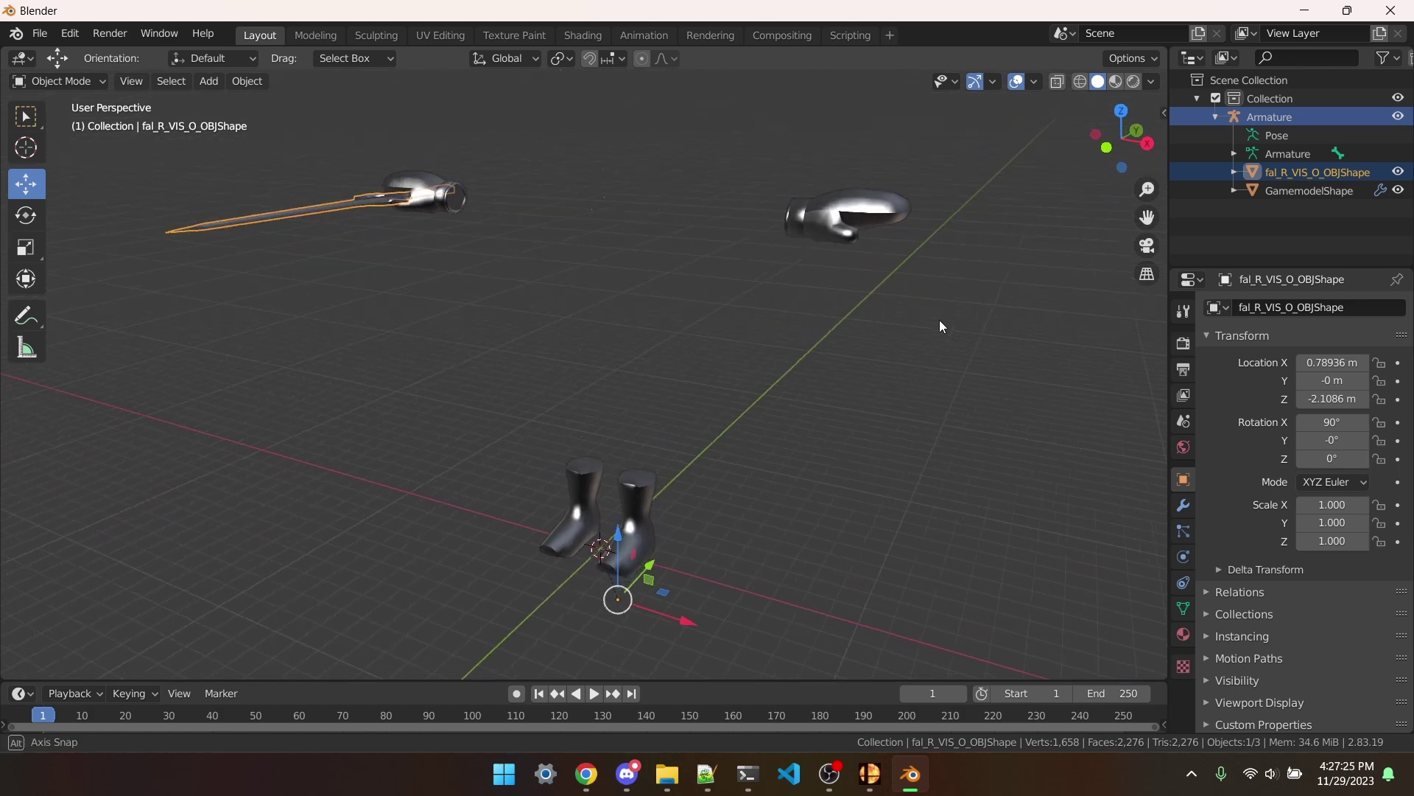
pyautogui.moveTo(939, 327); pyautogui.dragTo(949, 347)
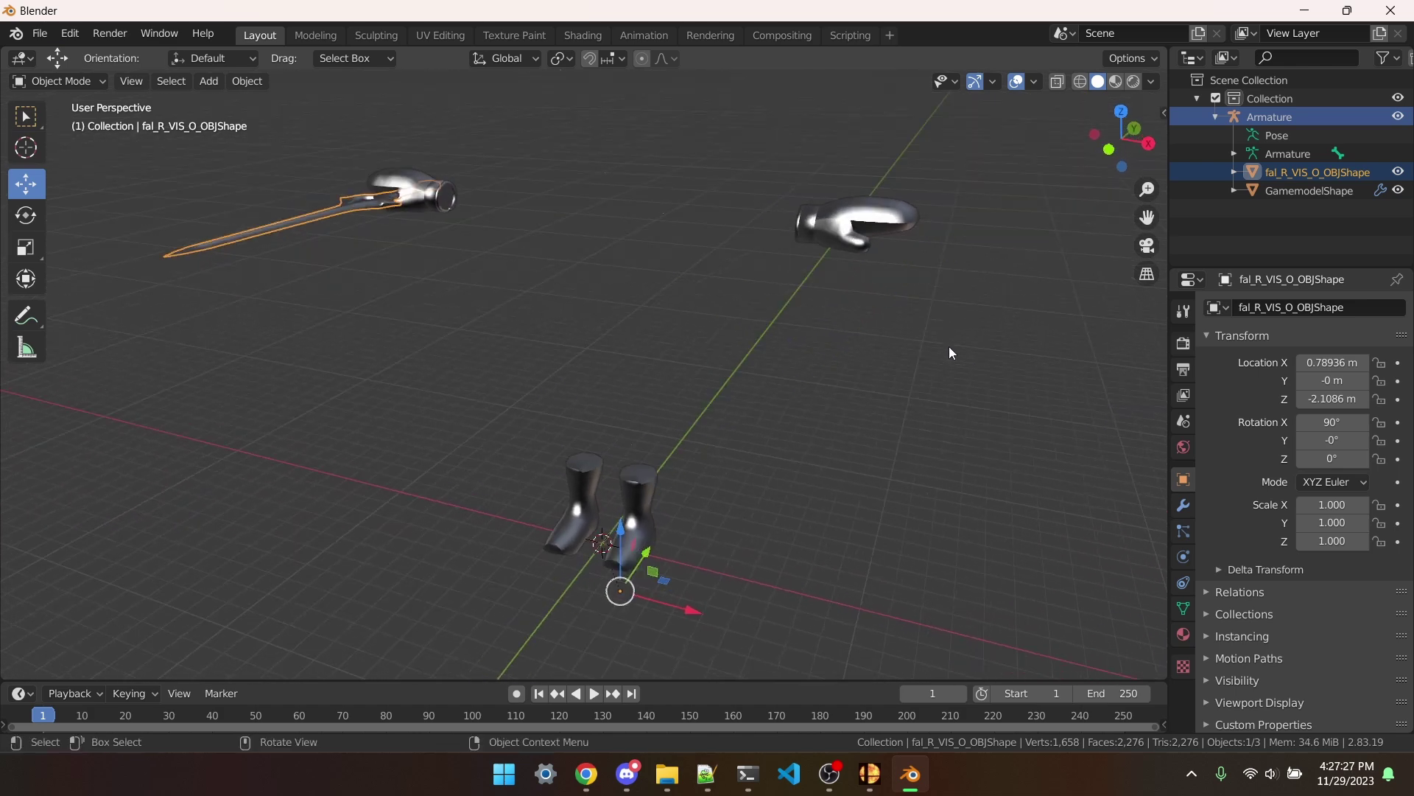
# Step: Delete Little Mac's GamemodelShape gloves-and-boots mesh, then select the Armature
pyautogui.rightClick(1294, 198)
pyautogui.click(1294, 197)
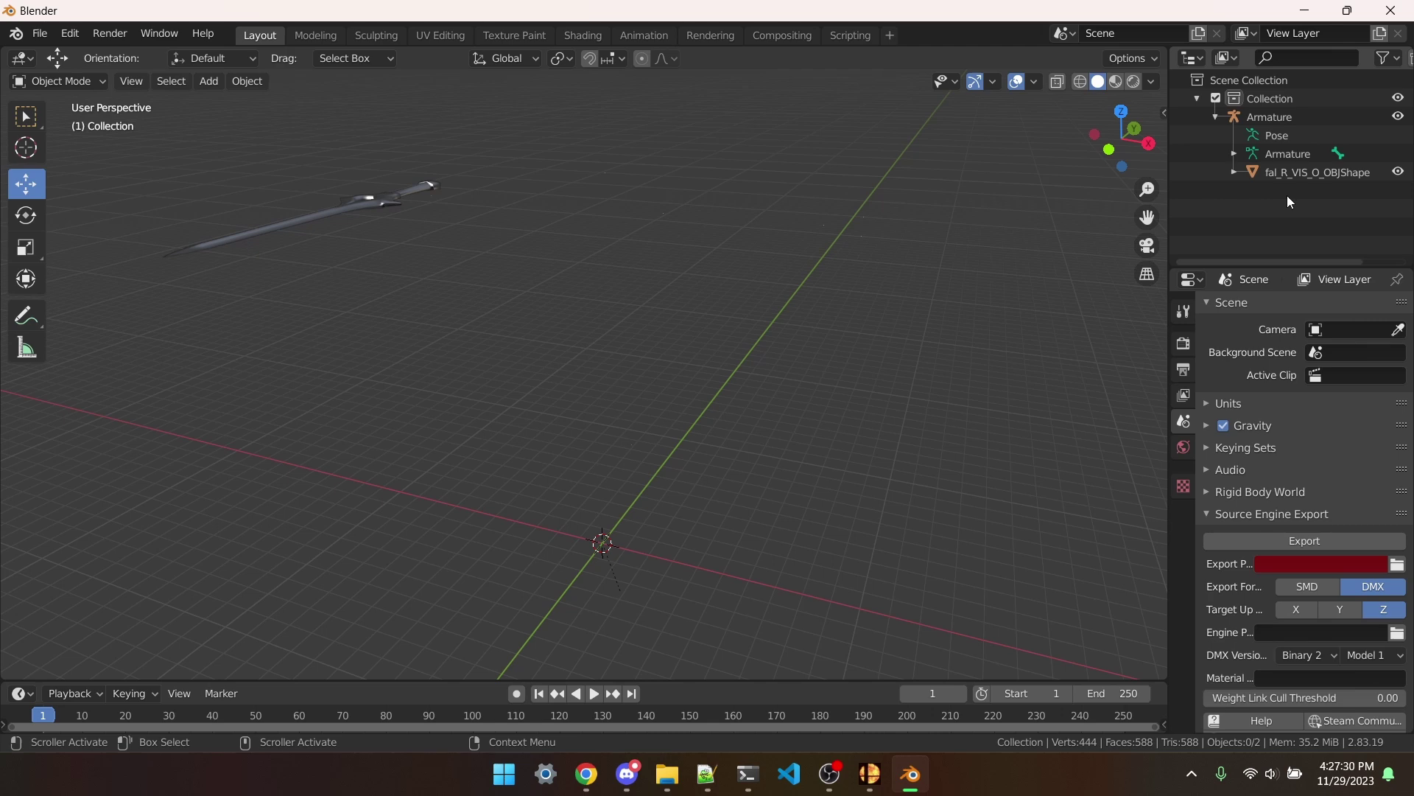
pyautogui.scroll(-3, 973, 266)
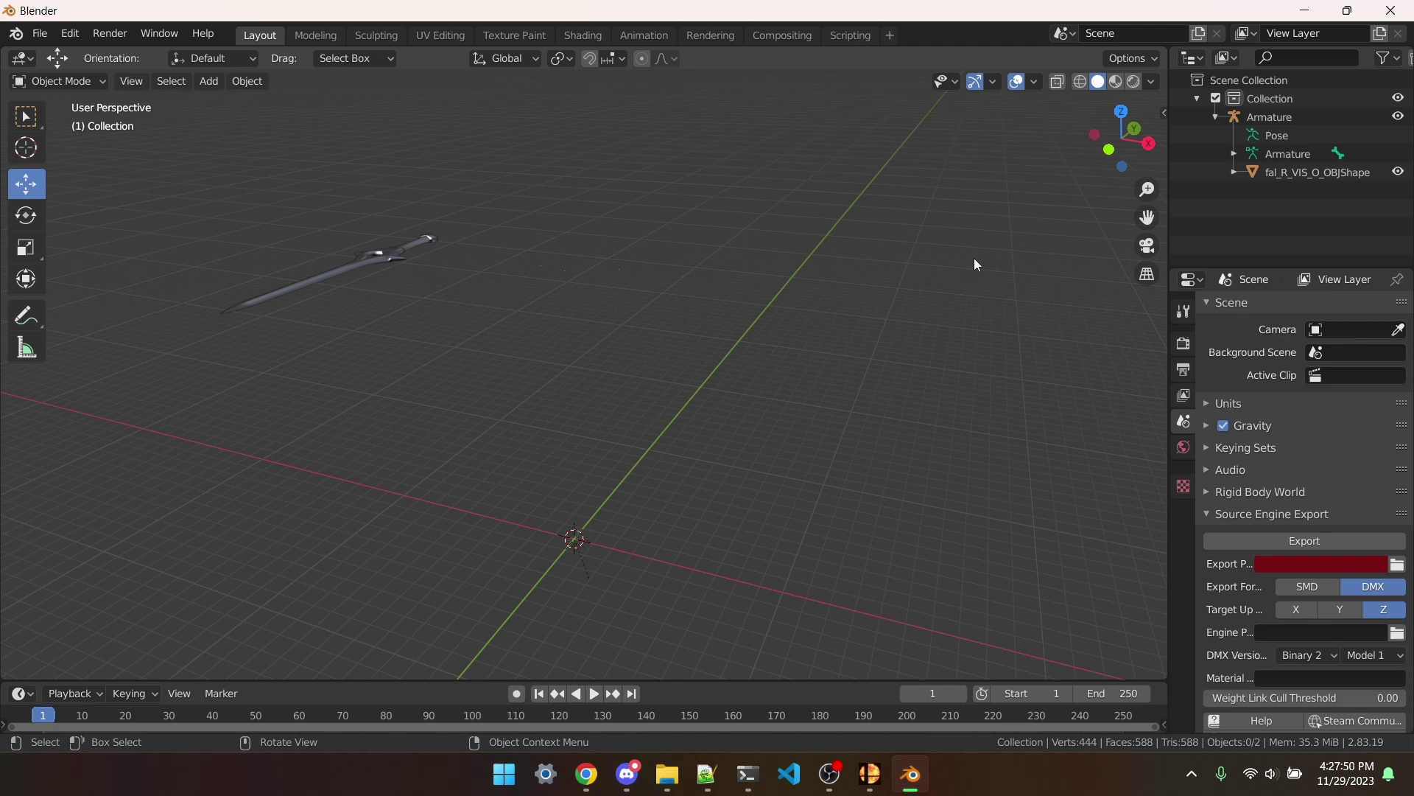
pyautogui.click(1350, 117)
# Step: Rotate the Armature's X from 90° to about 0° so the sword stands upright
pyautogui.hotkey('shift', 'space')
pyautogui.press('r')
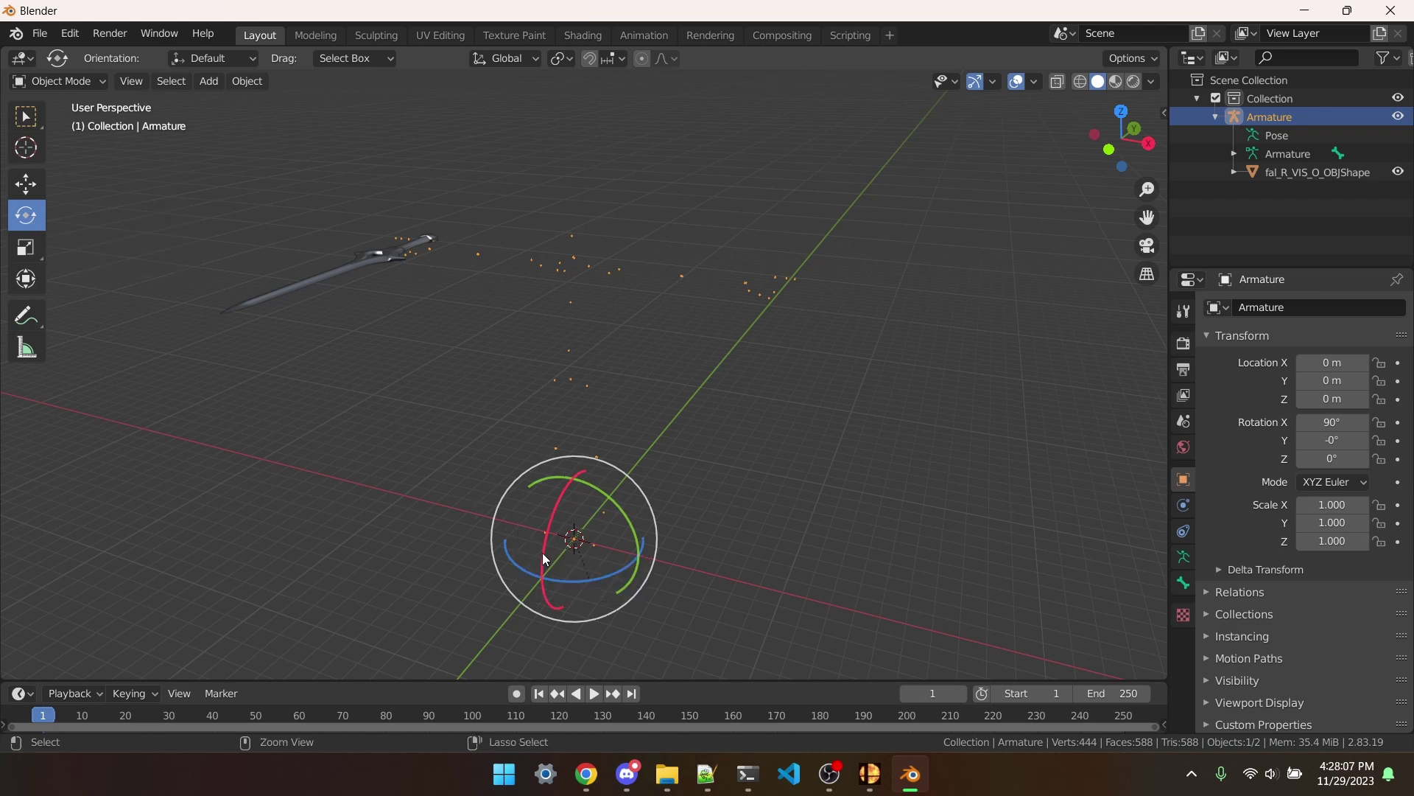
pyautogui.moveTo(544, 556); pyautogui.dragTo(556, 515)
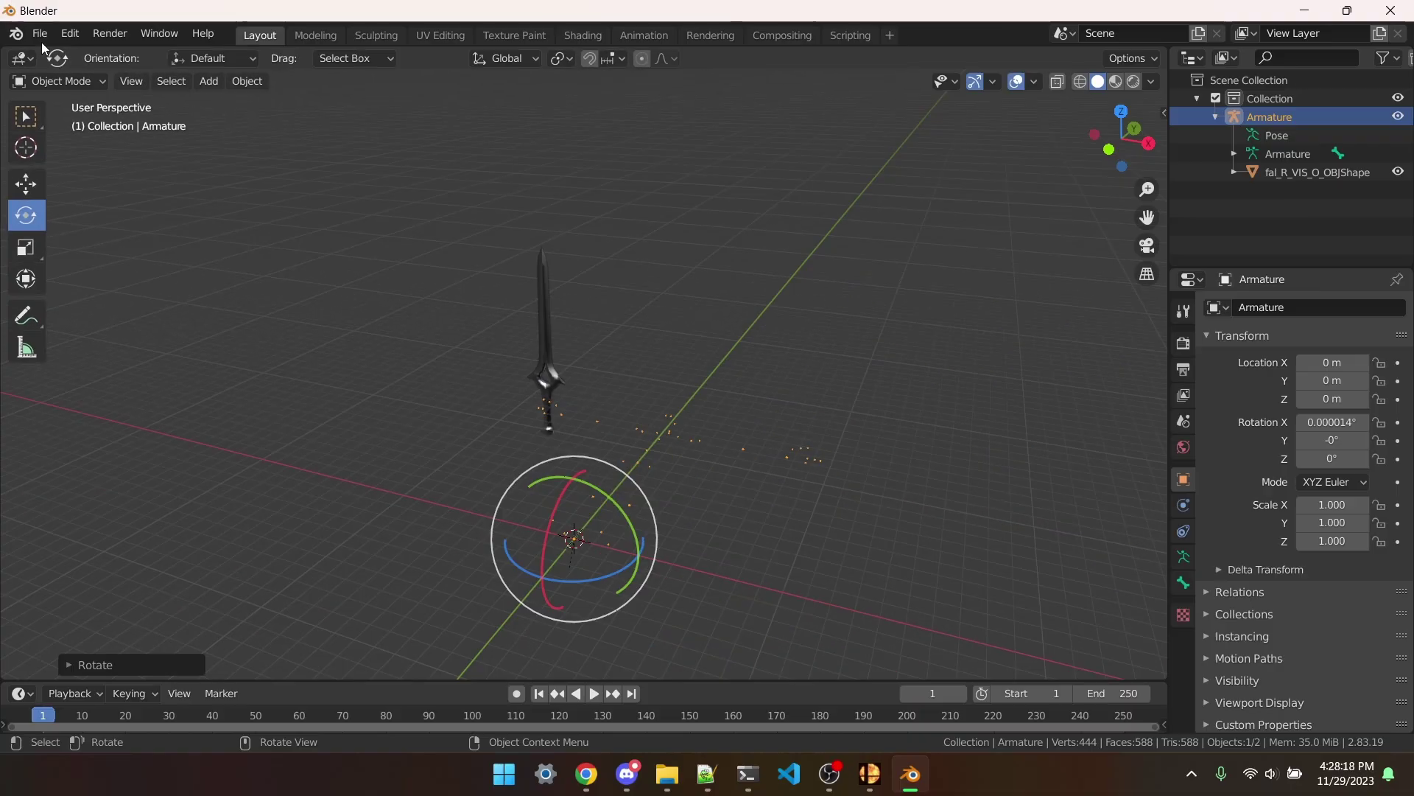
# Step: Export the scene as a Collada file named 'sword' into the episode39 models folder
pyautogui.click(40, 34)
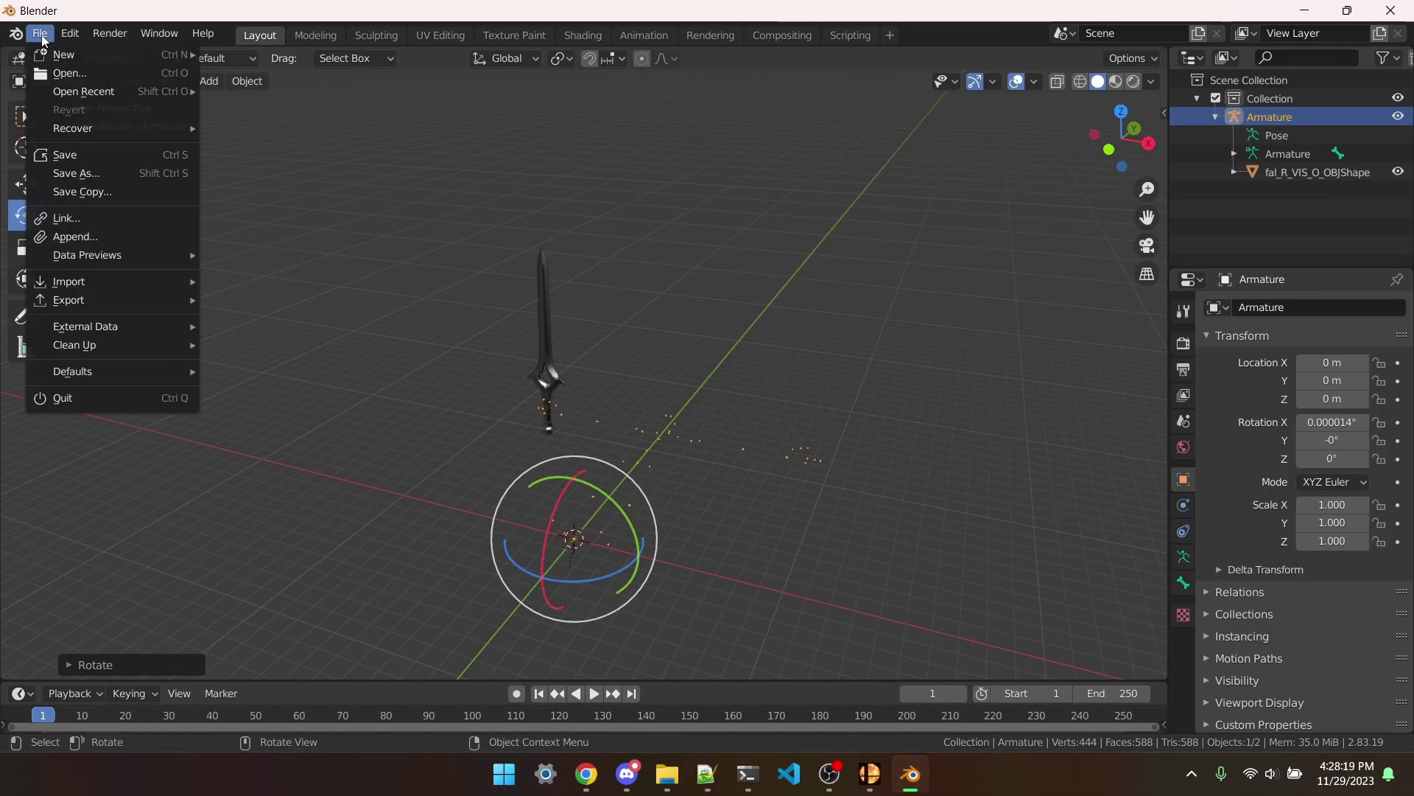
pyautogui.moveTo(82, 300)
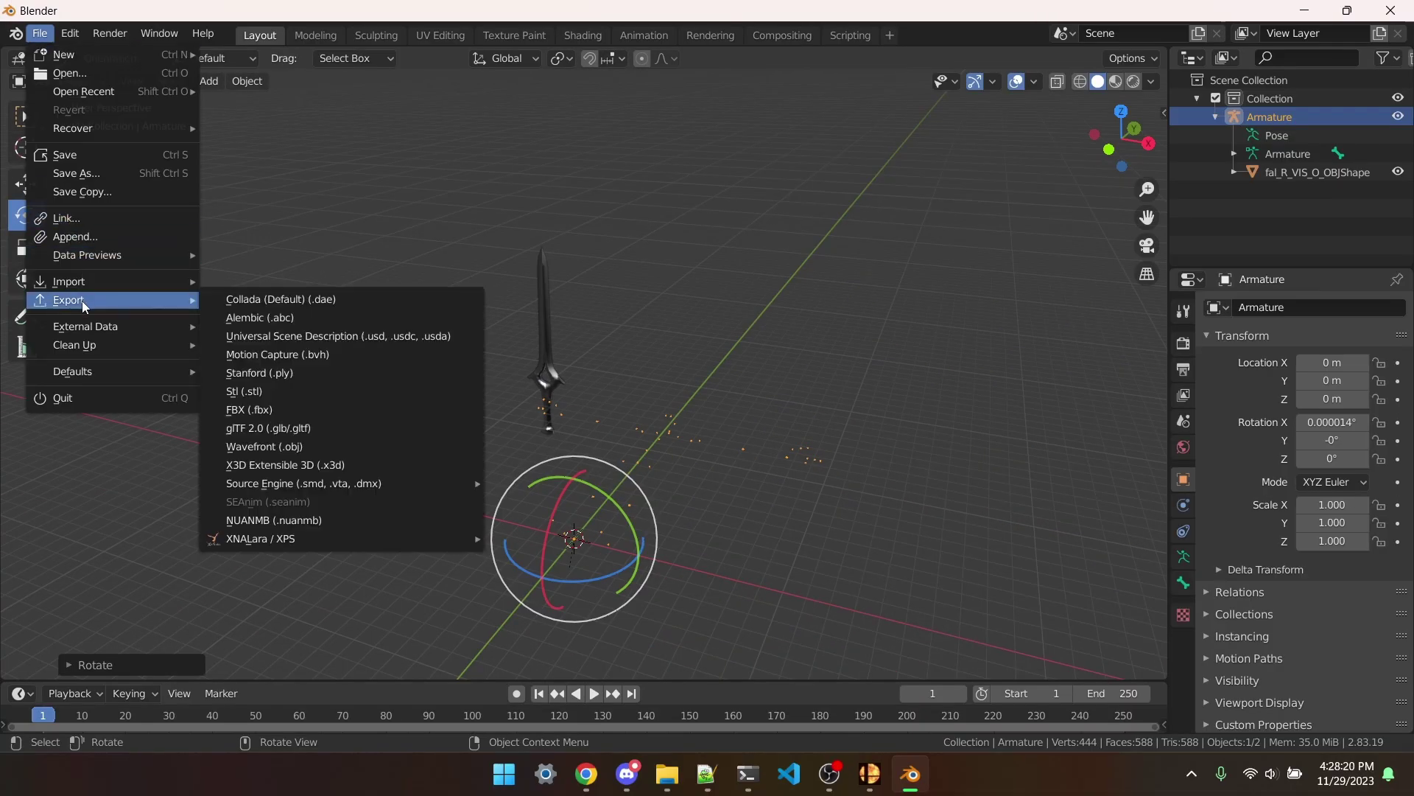
pyautogui.click(289, 299)
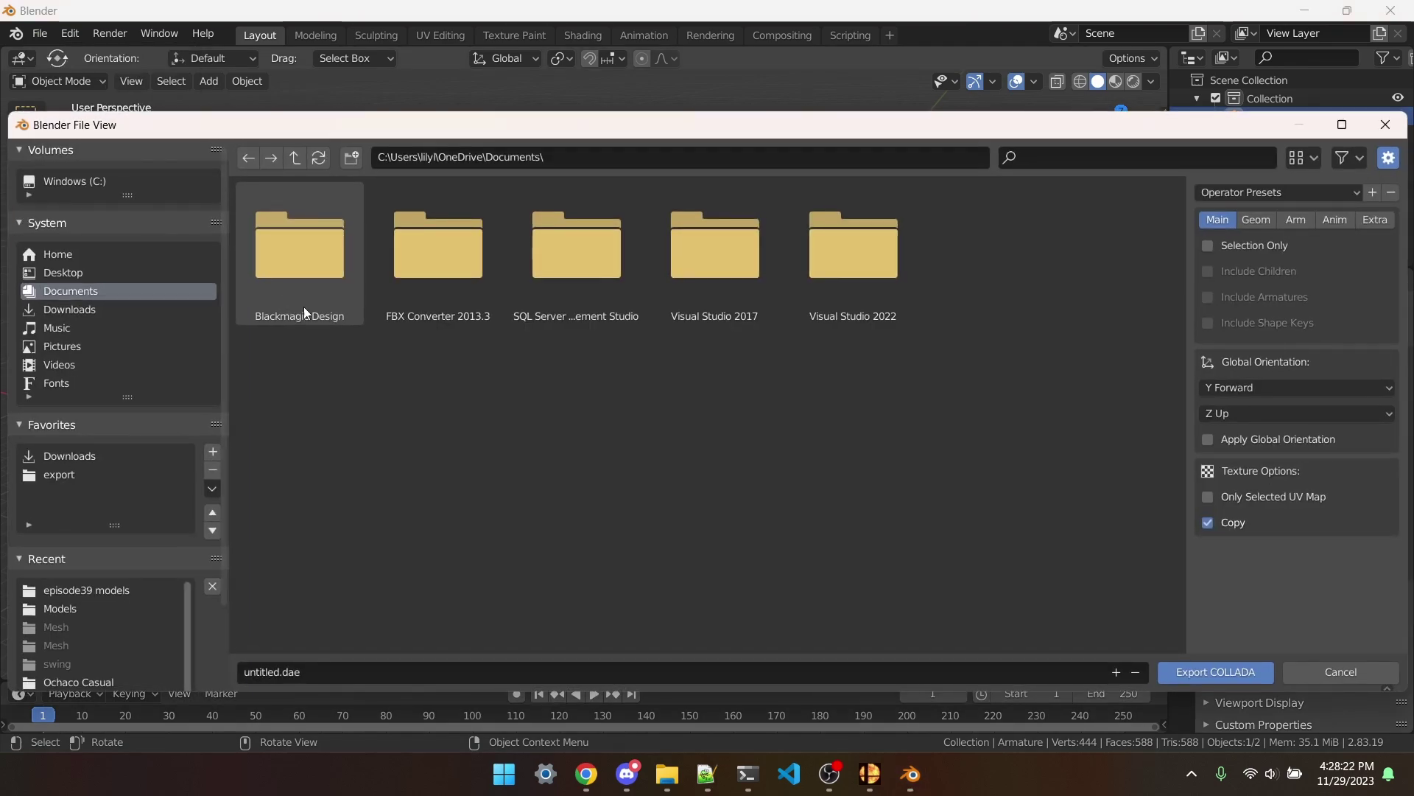
pyautogui.doubleClick(258, 675)
pyautogui.write('sword1')
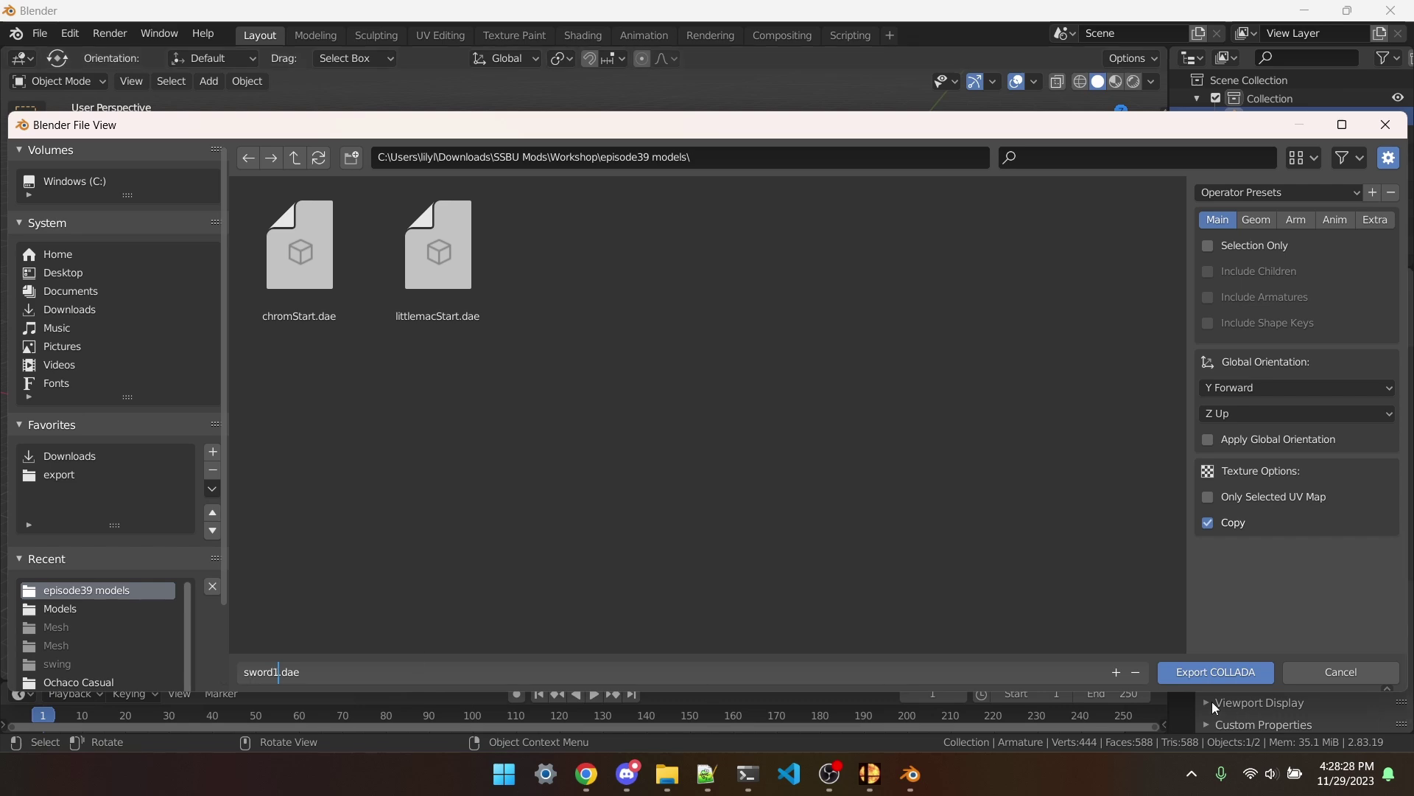
pyautogui.click(1209, 669)
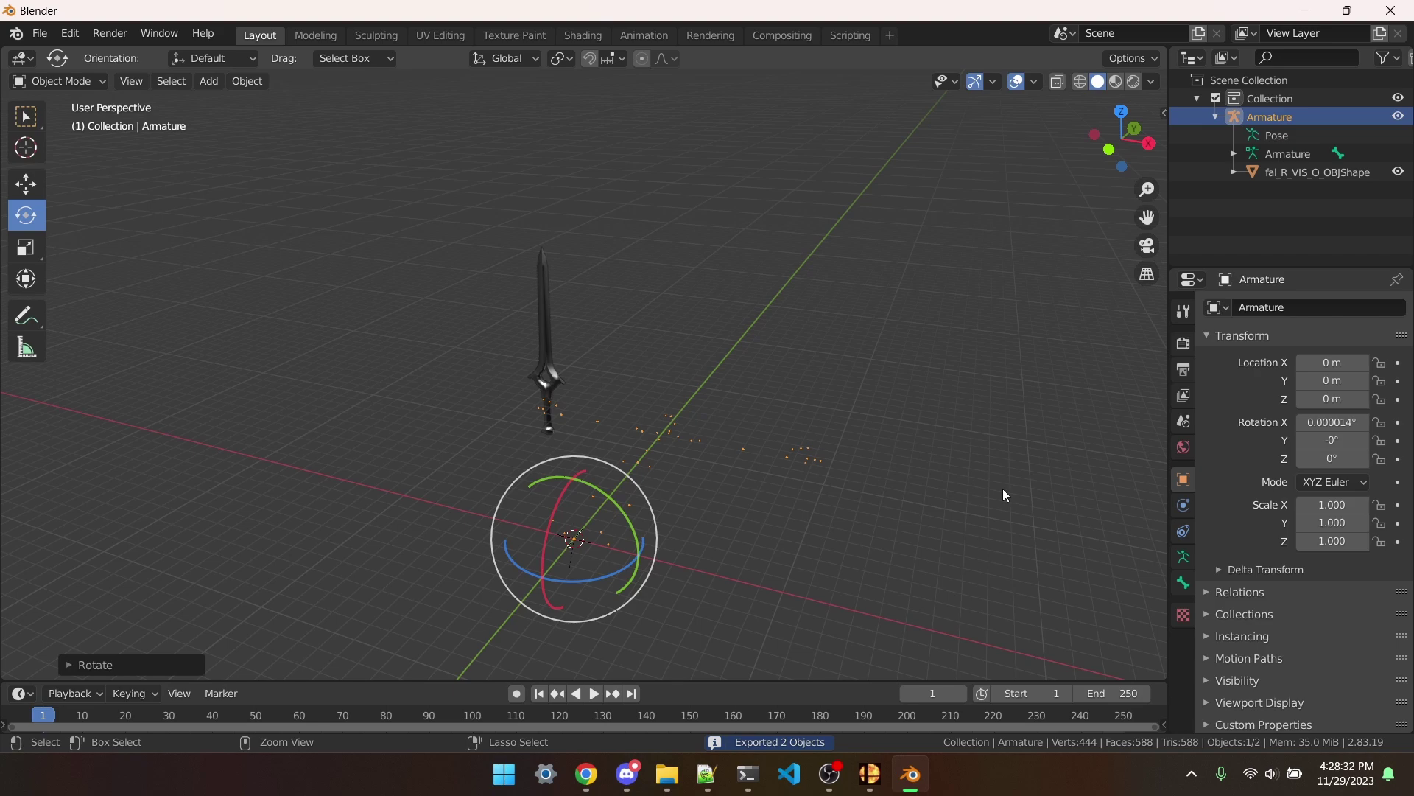
# Step: Undo the armature rotation and copy the model folder from the export's fighter folder
pyautogui.hotkey('ctrl', 'z')
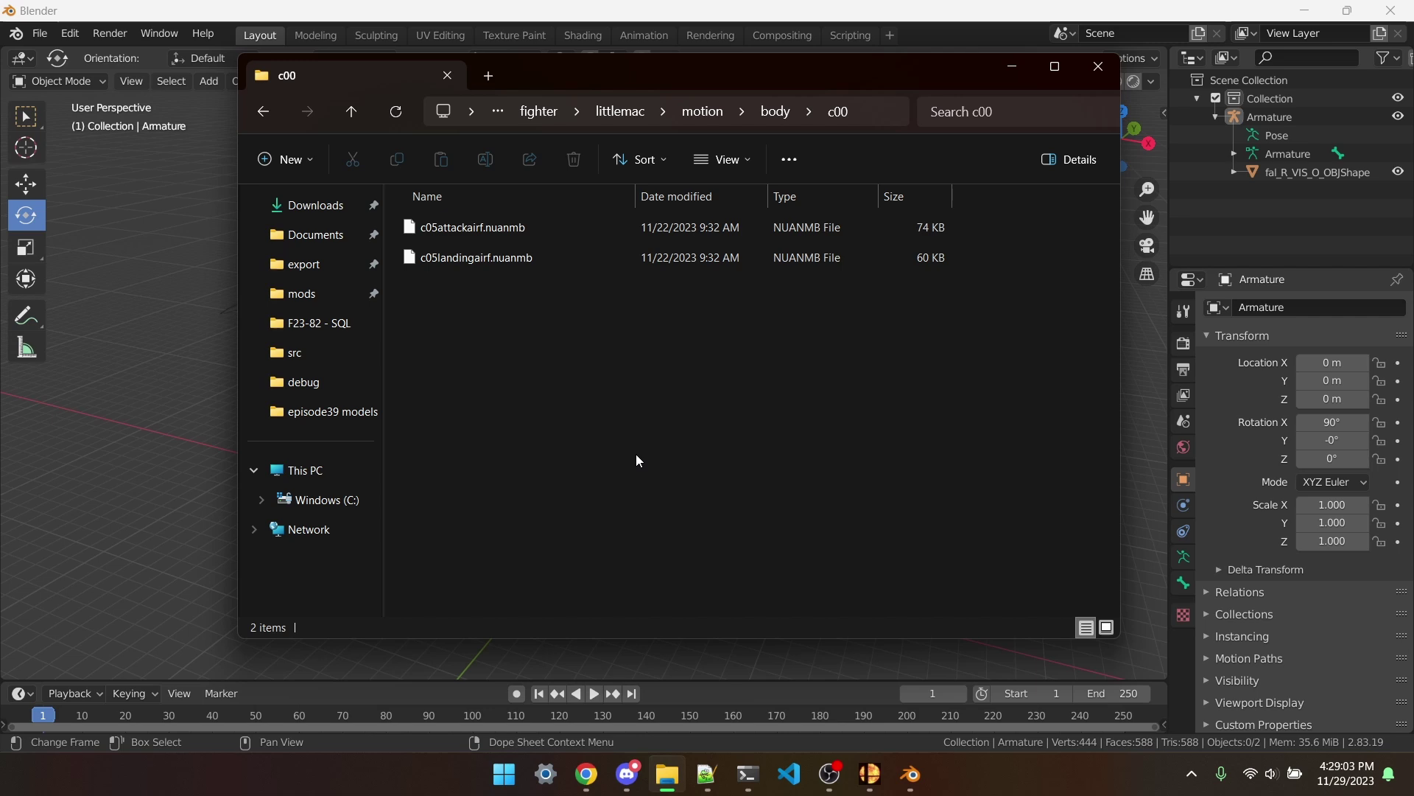
pyautogui.click(291, 264)
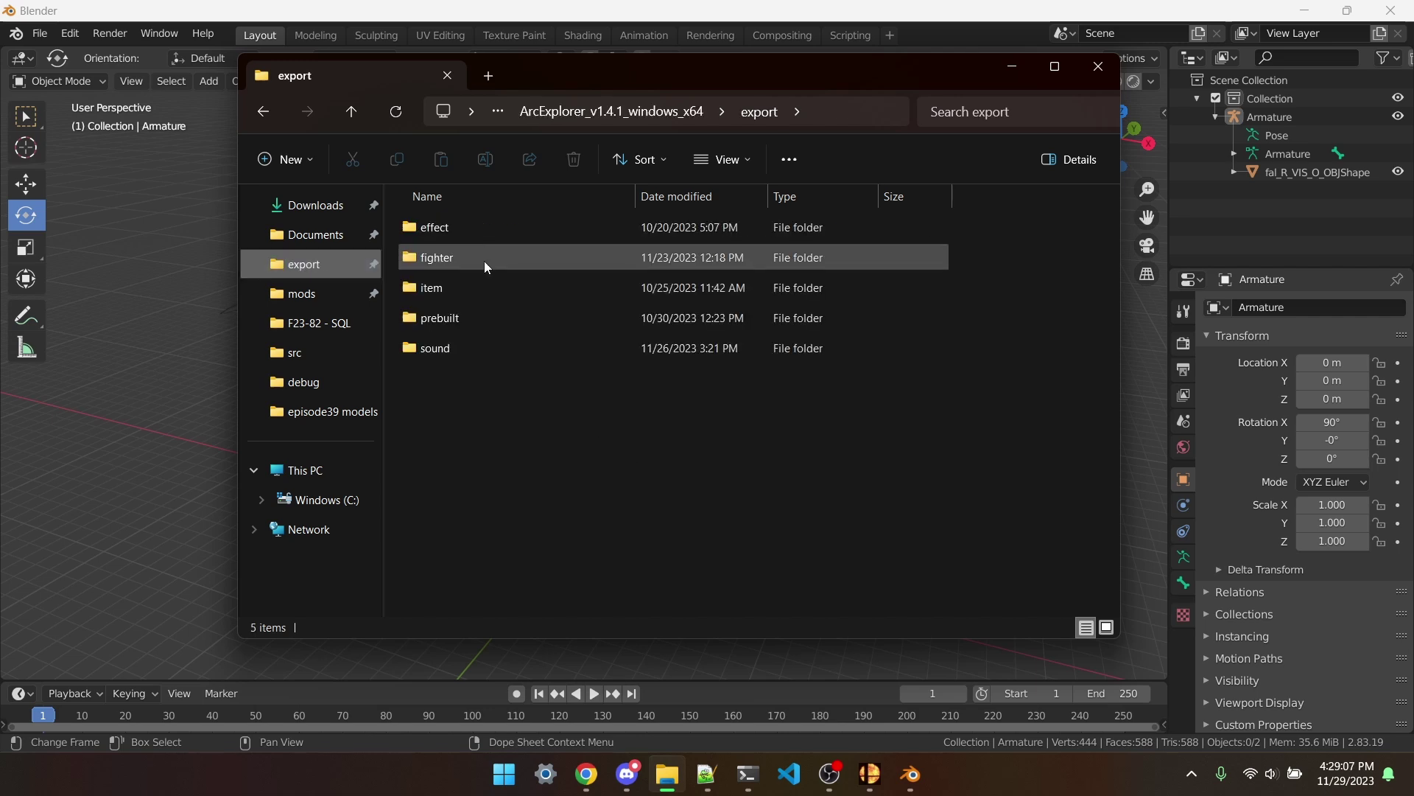
pyautogui.doubleClick(484, 261)
pyautogui.scroll(-5, 495, 331)
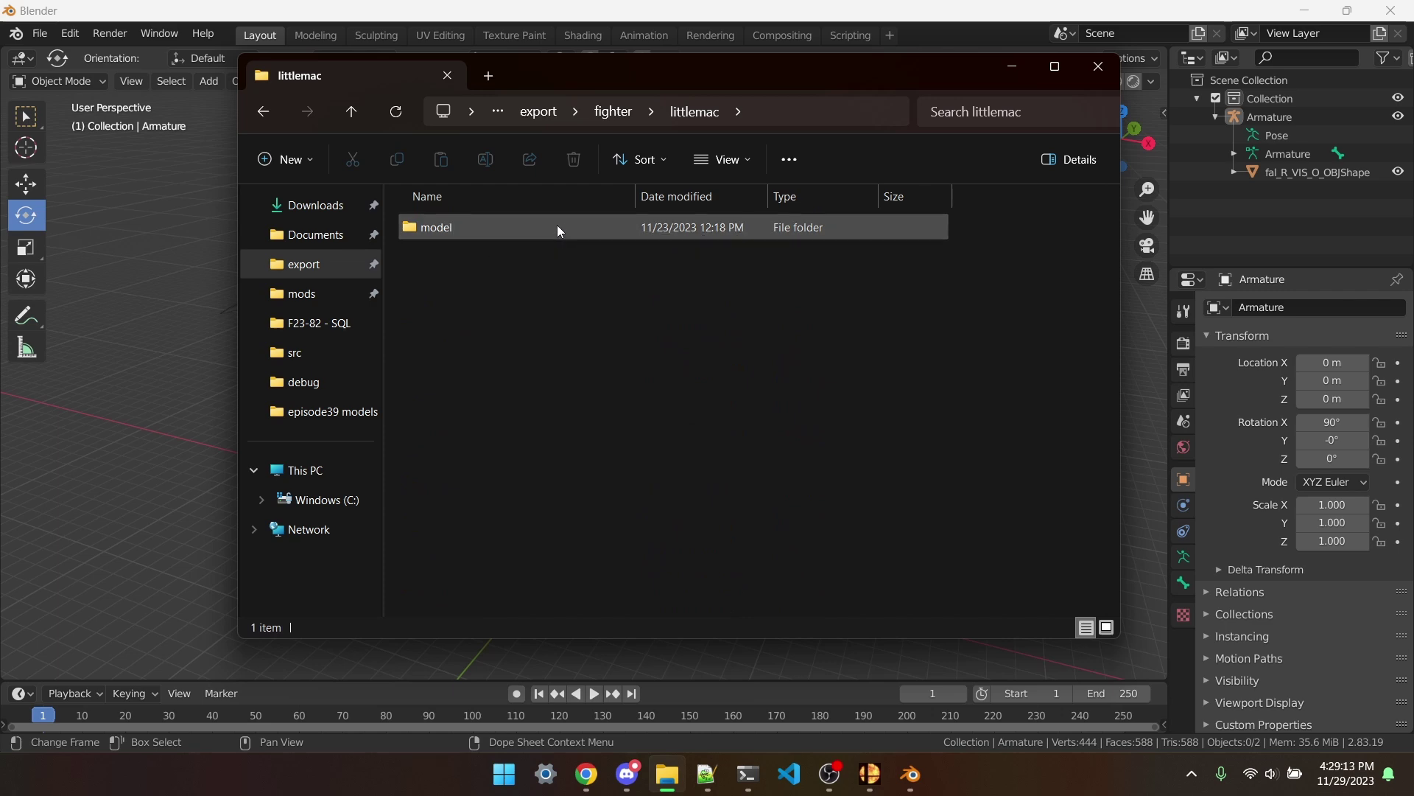
pyautogui.click(557, 230)
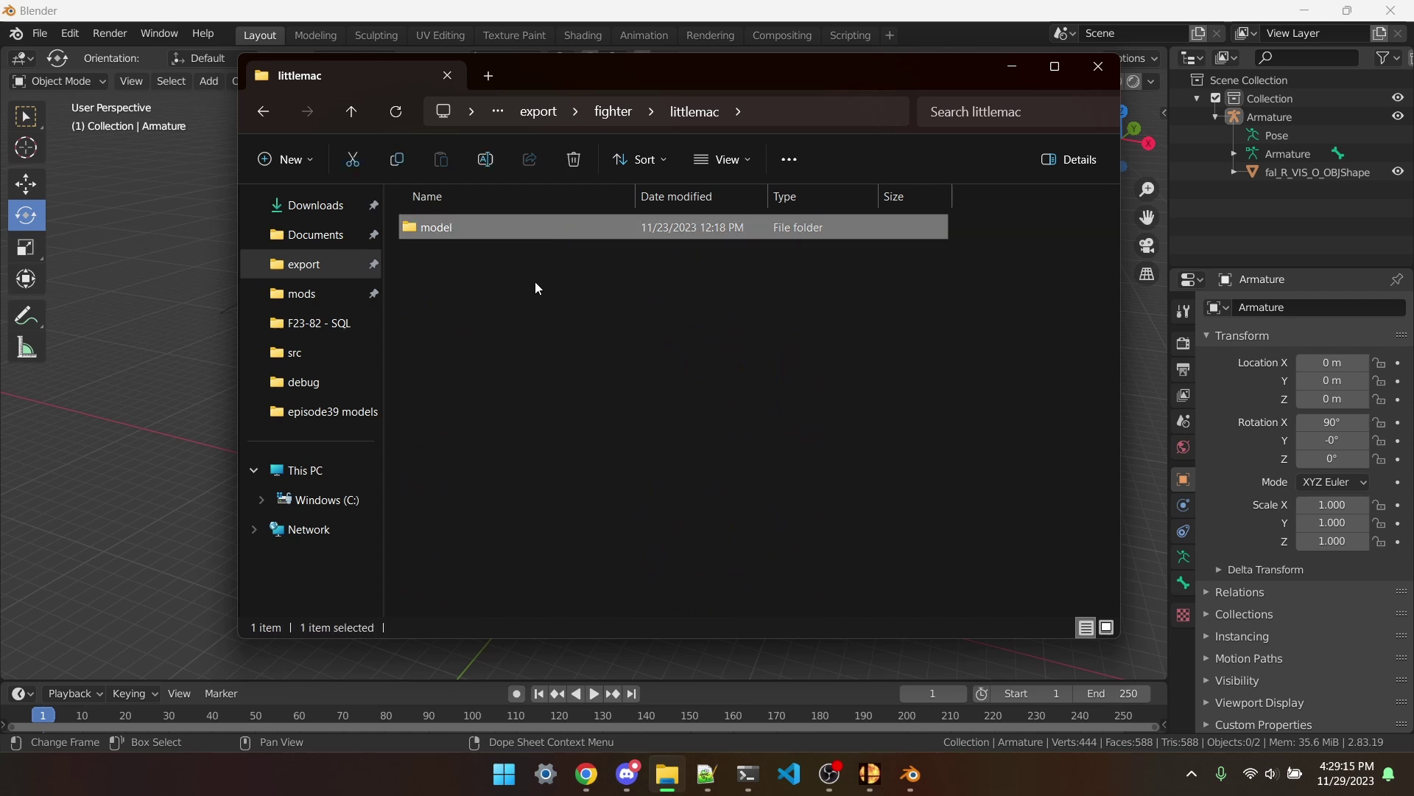
pyautogui.hotkey('ctrl', 'c')
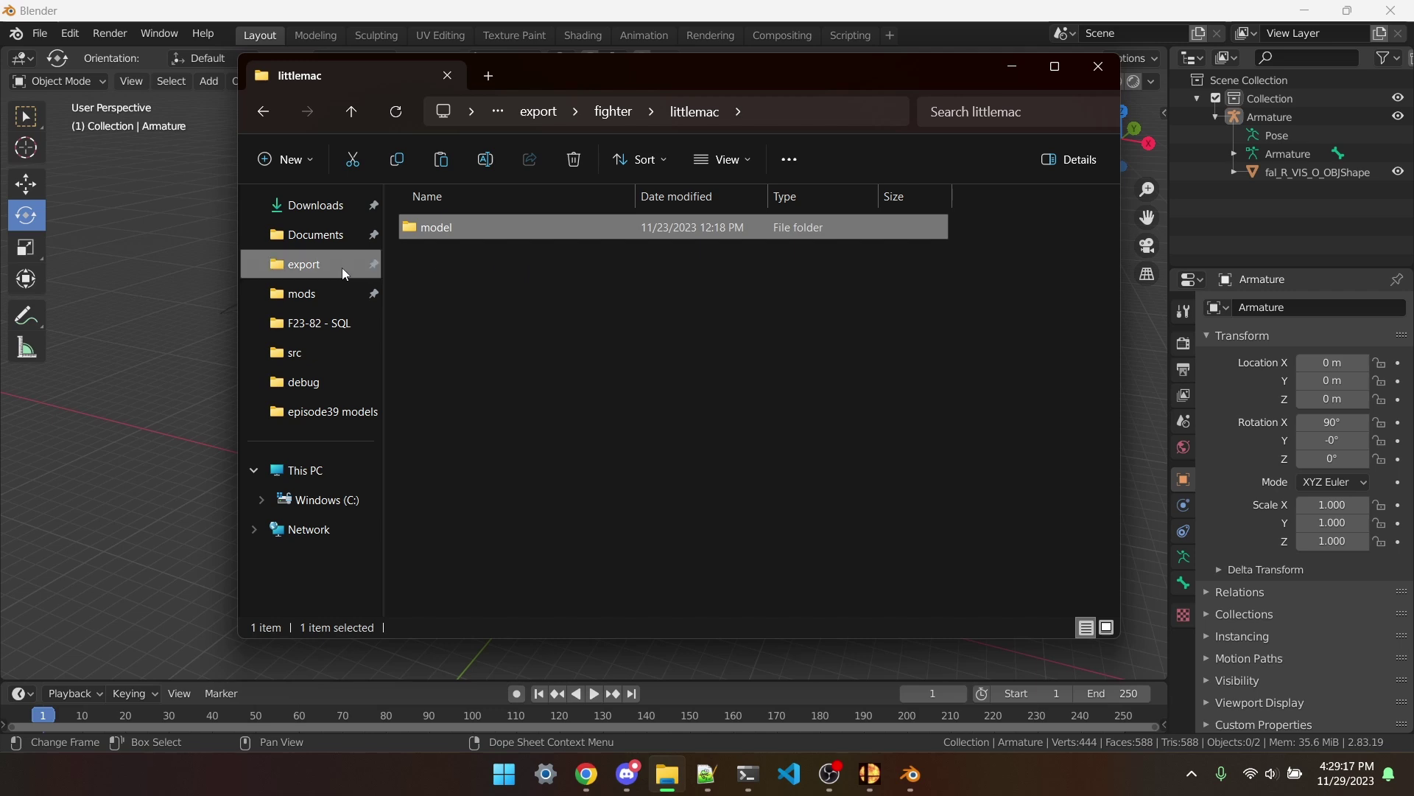
# Step: Open Little Mac's model > body > c00 folder in the Workshop episode39 mod
pyautogui.click(373, 364)
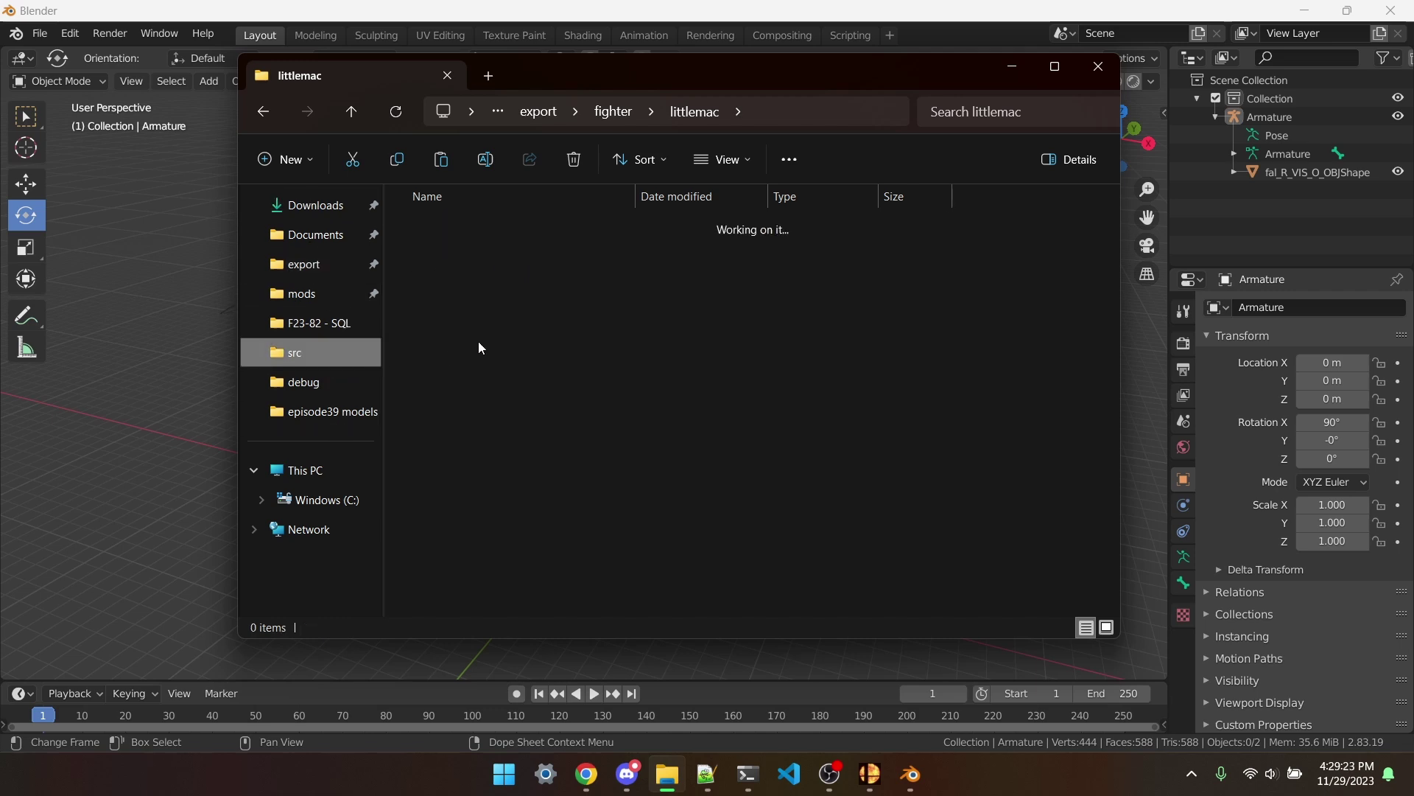
pyautogui.click(544, 113)
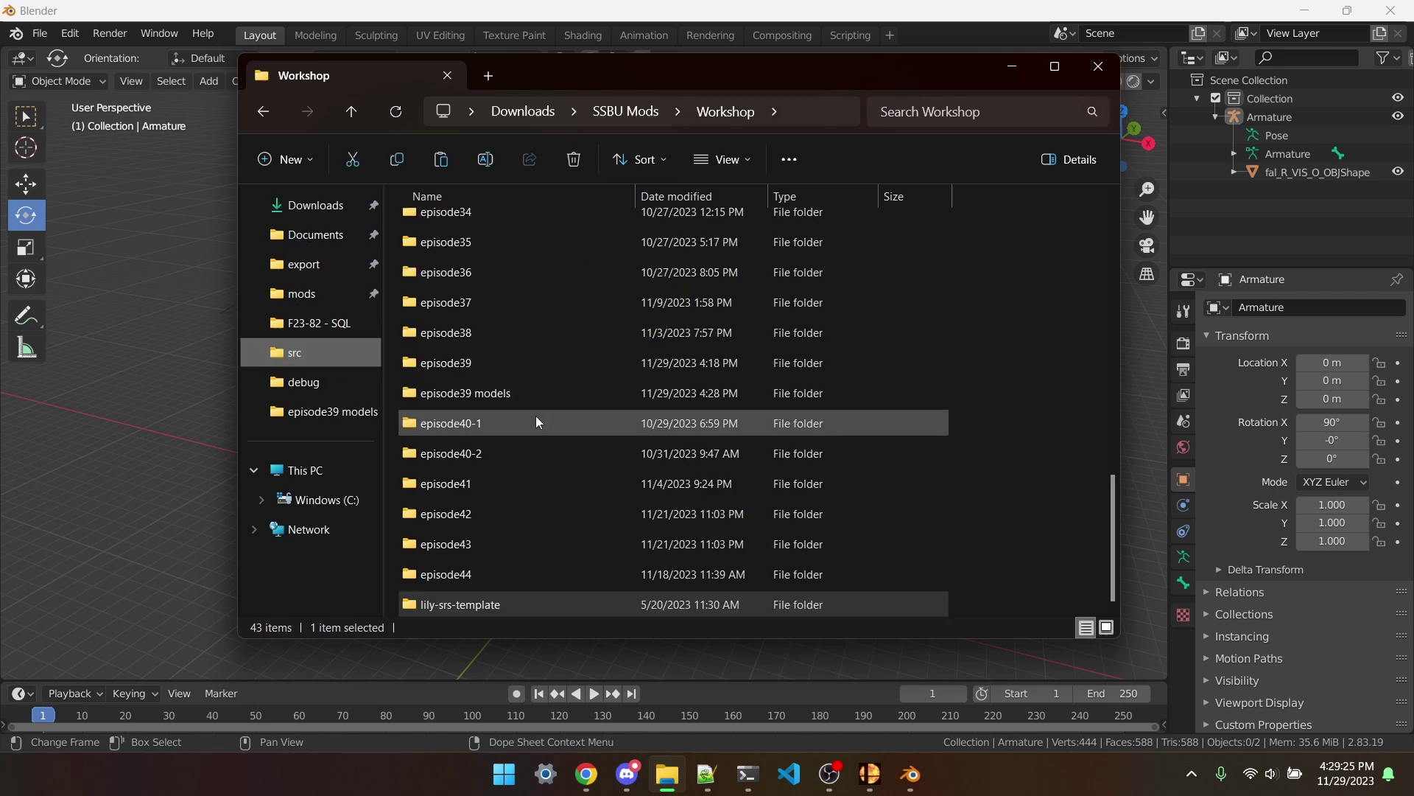
pyautogui.doubleClick(510, 361)
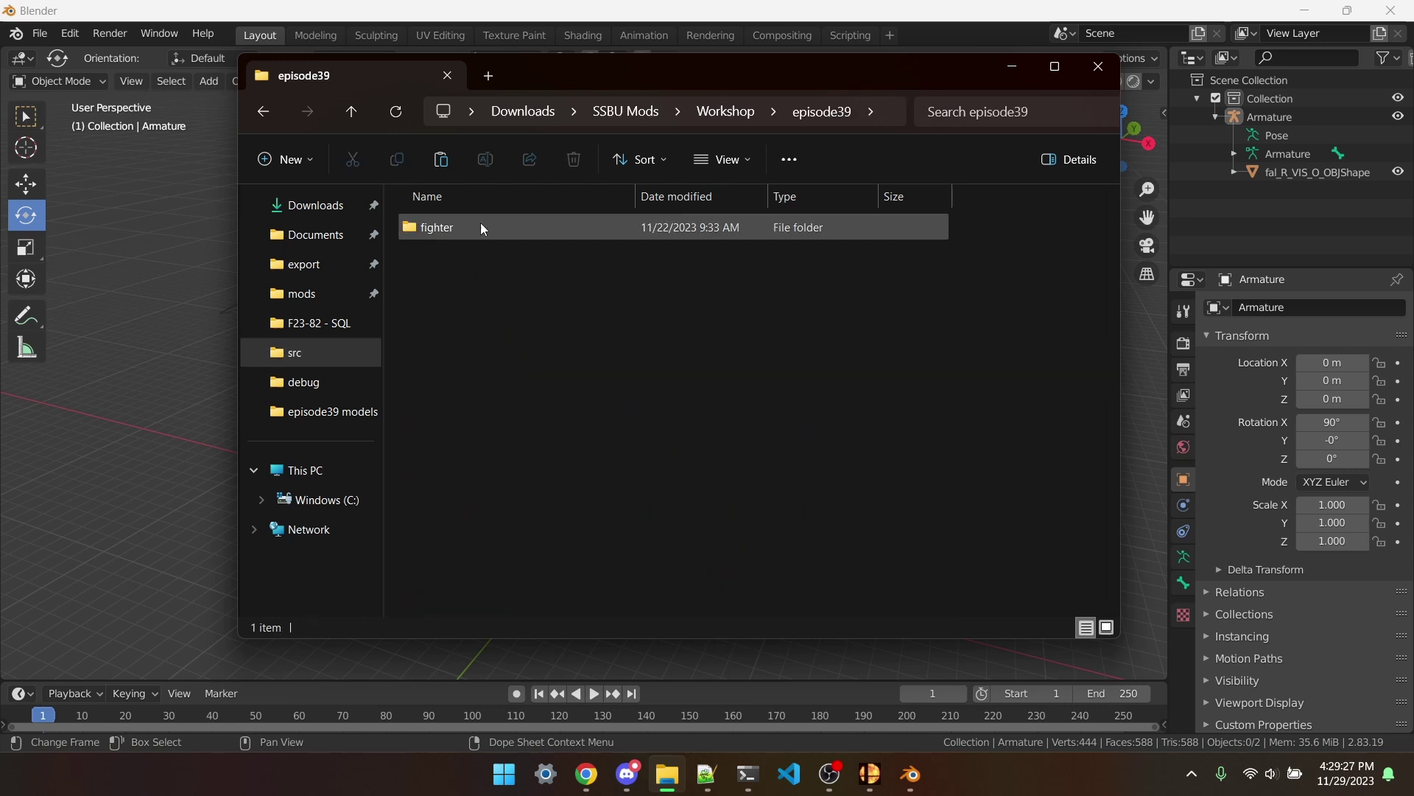
pyautogui.doubleClick(480, 225)
pyautogui.doubleClick(480, 224)
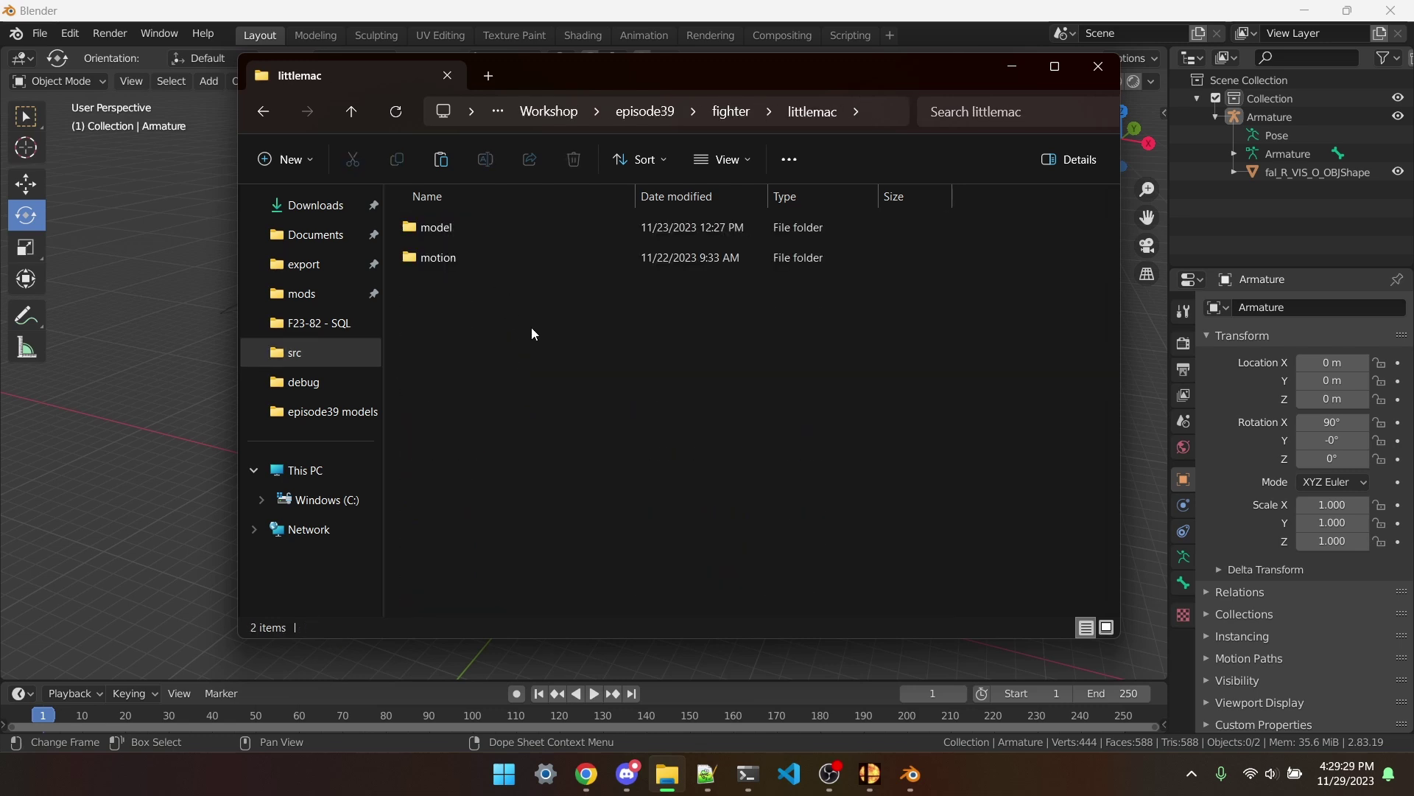
pyautogui.press('Down')
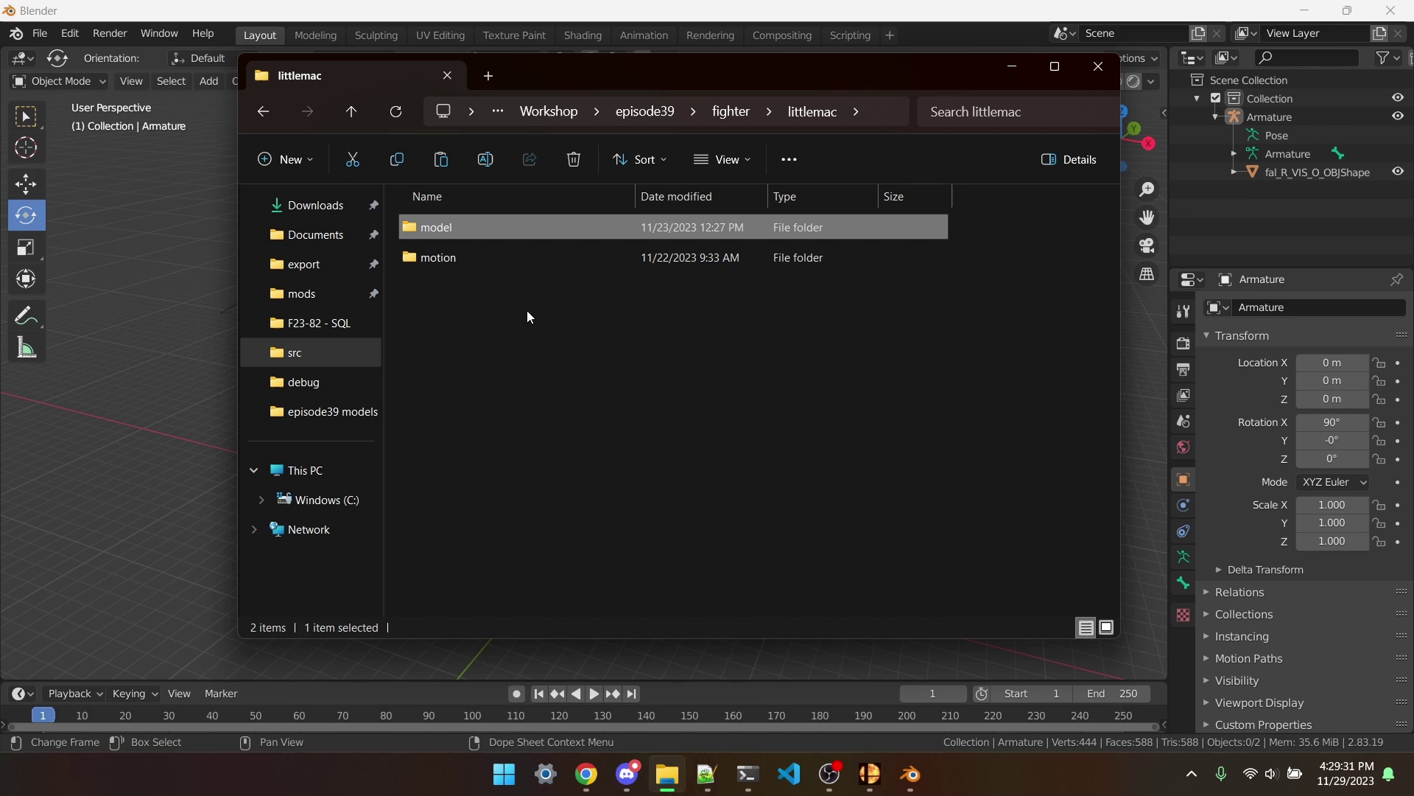
pyautogui.doubleClick(514, 235)
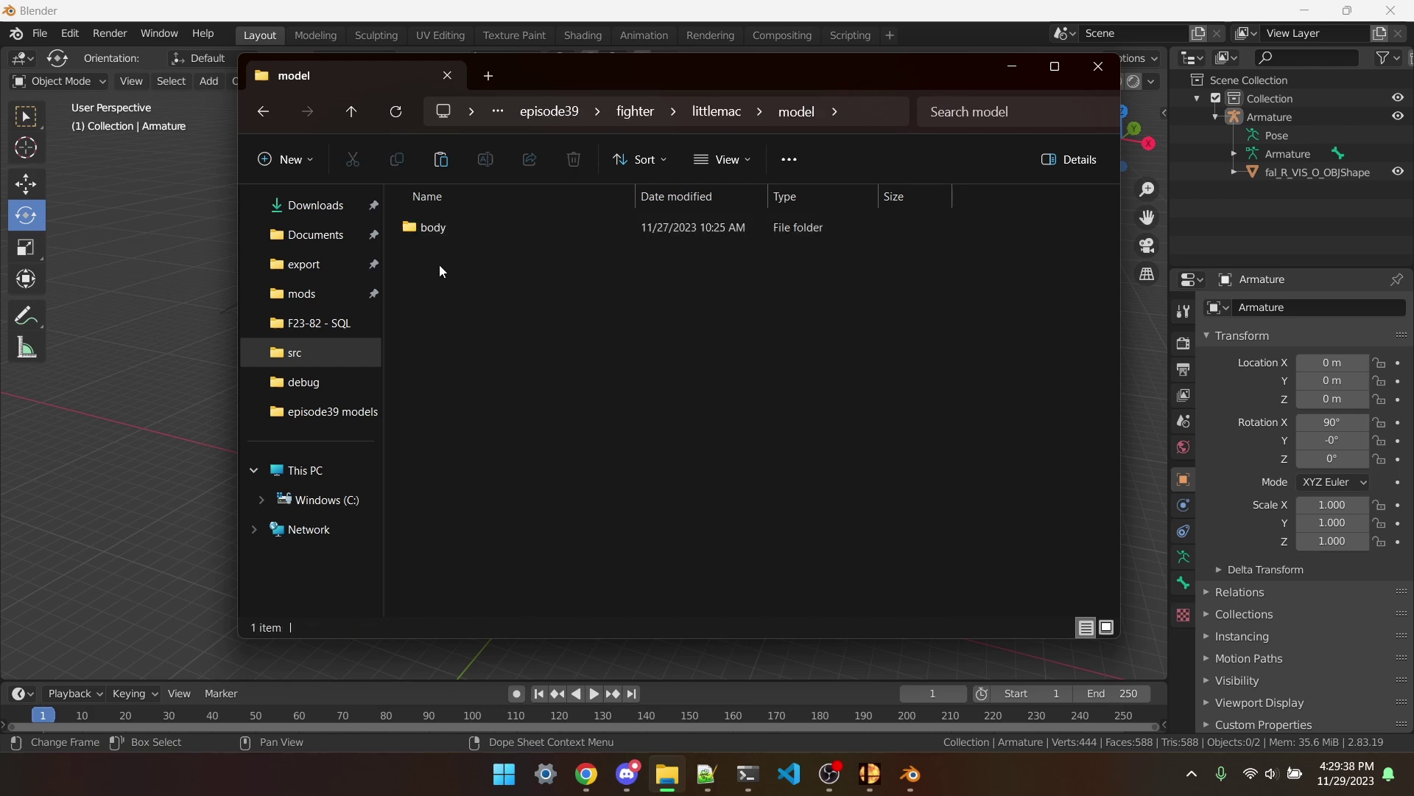
pyautogui.doubleClick(467, 238)
pyautogui.doubleClick(473, 228)
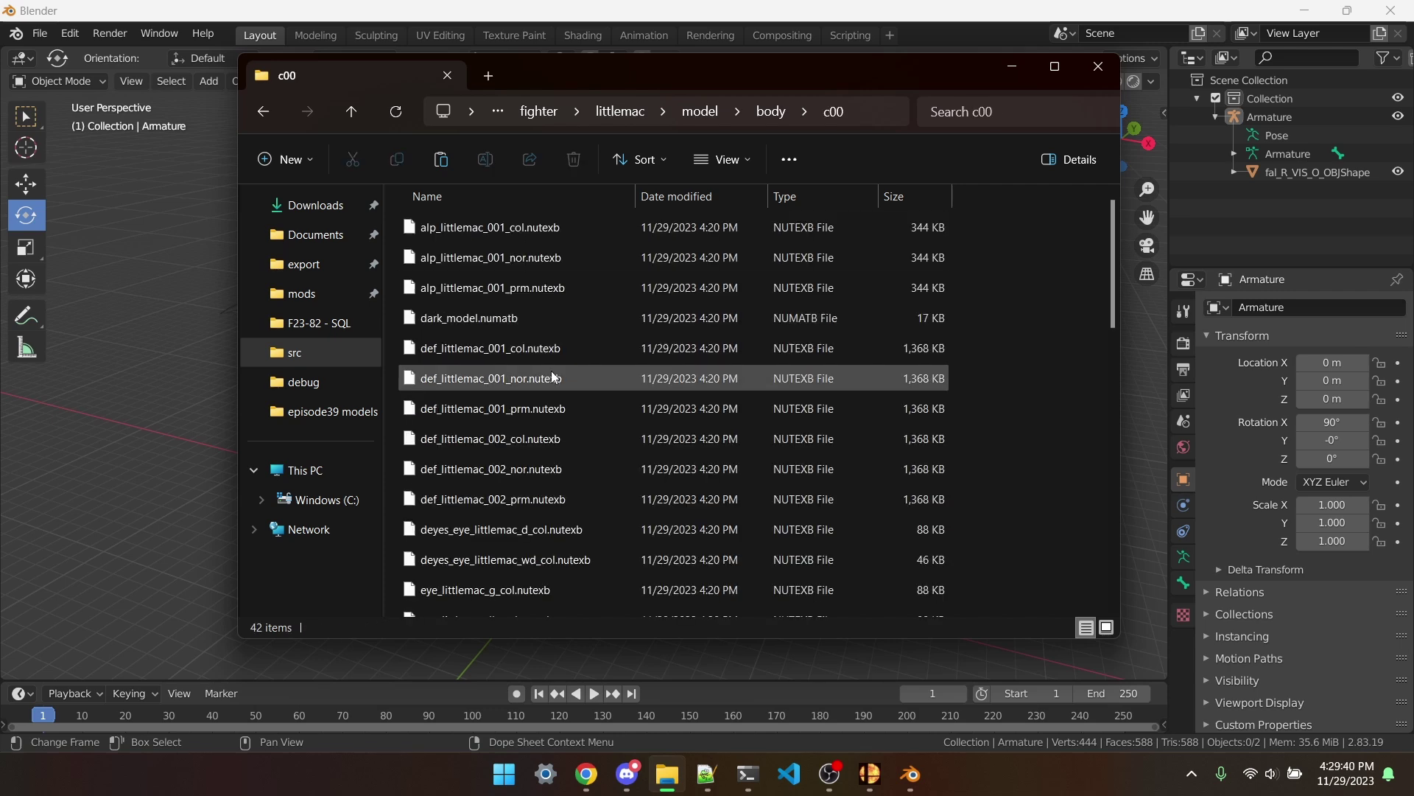
pyautogui.scroll(-1, 552, 380)
pyautogui.scroll(-5, 554, 391)
pyautogui.scroll(8, 567, 428)
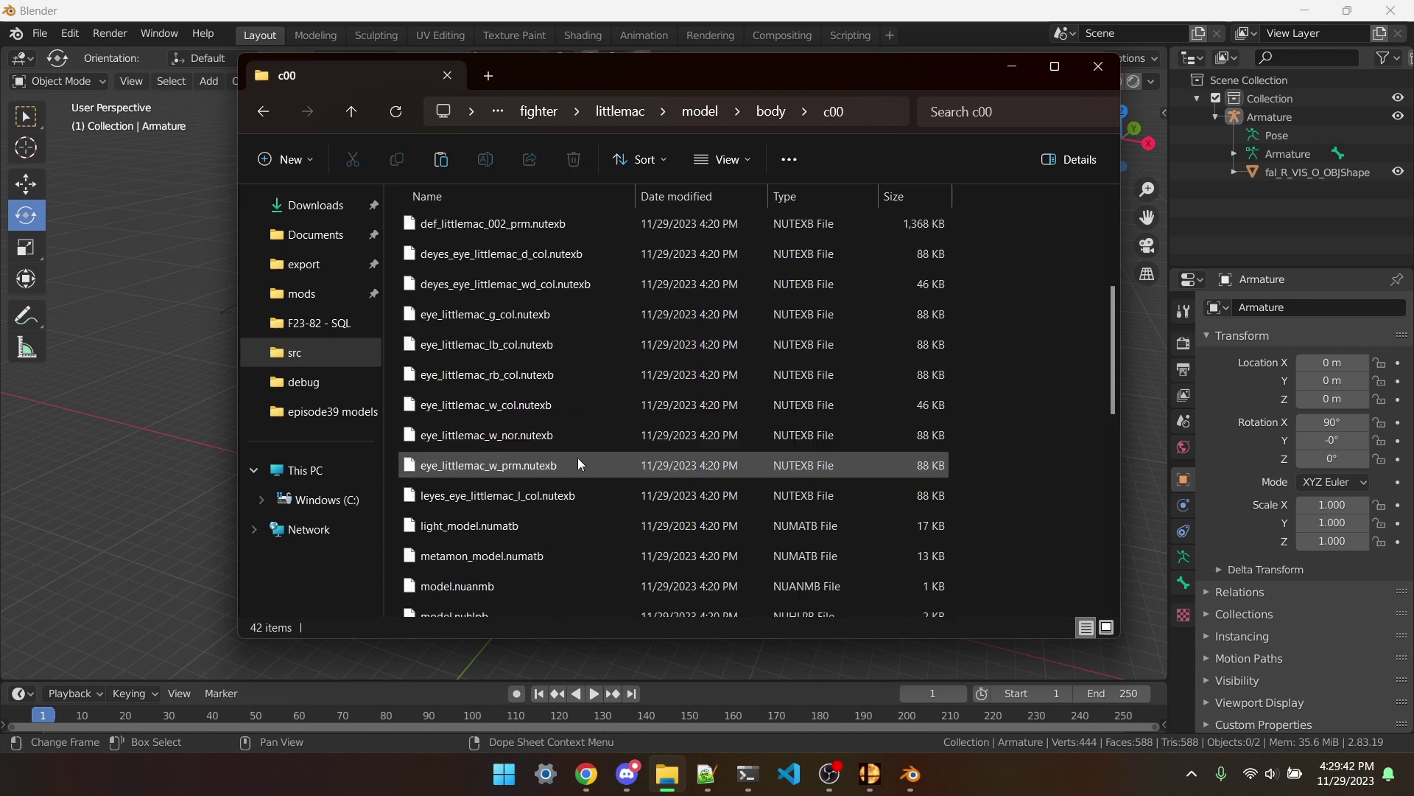
# Step: Expand SSBU Mods > Workshop > episode39 in Studio Smash Bros' file tree
pyautogui.click(911, 774)
pyautogui.click(869, 773)
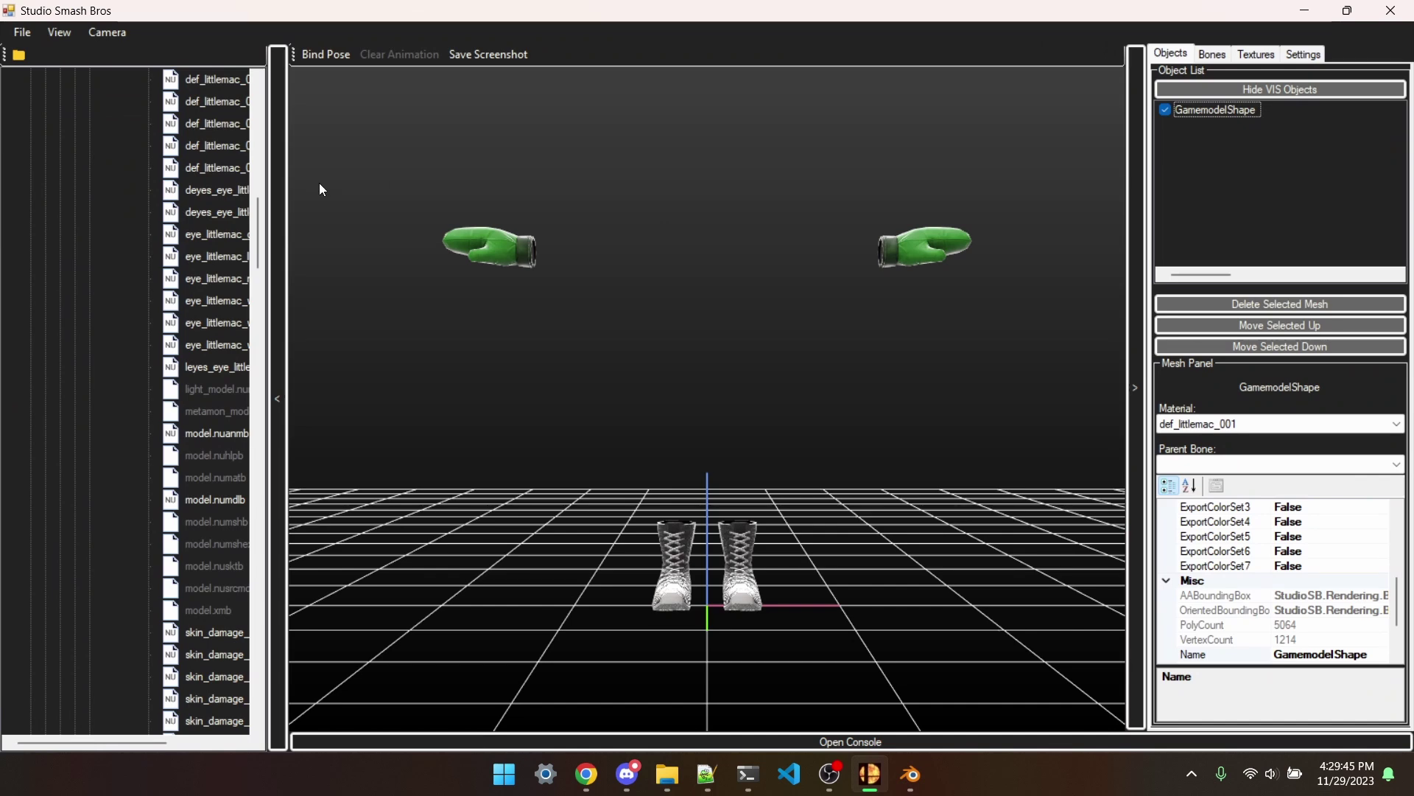
pyautogui.scroll(10, 122, 379)
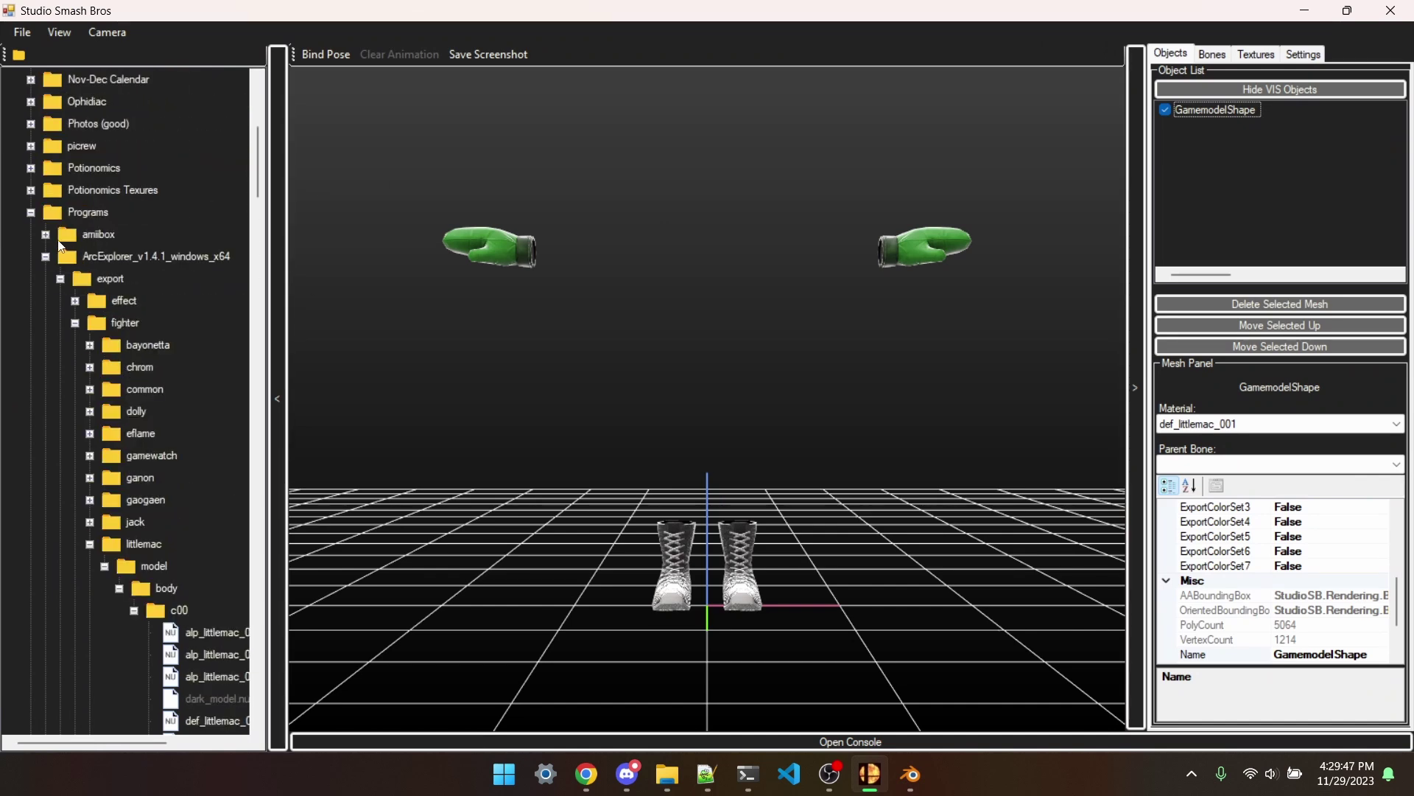
pyautogui.click(34, 213)
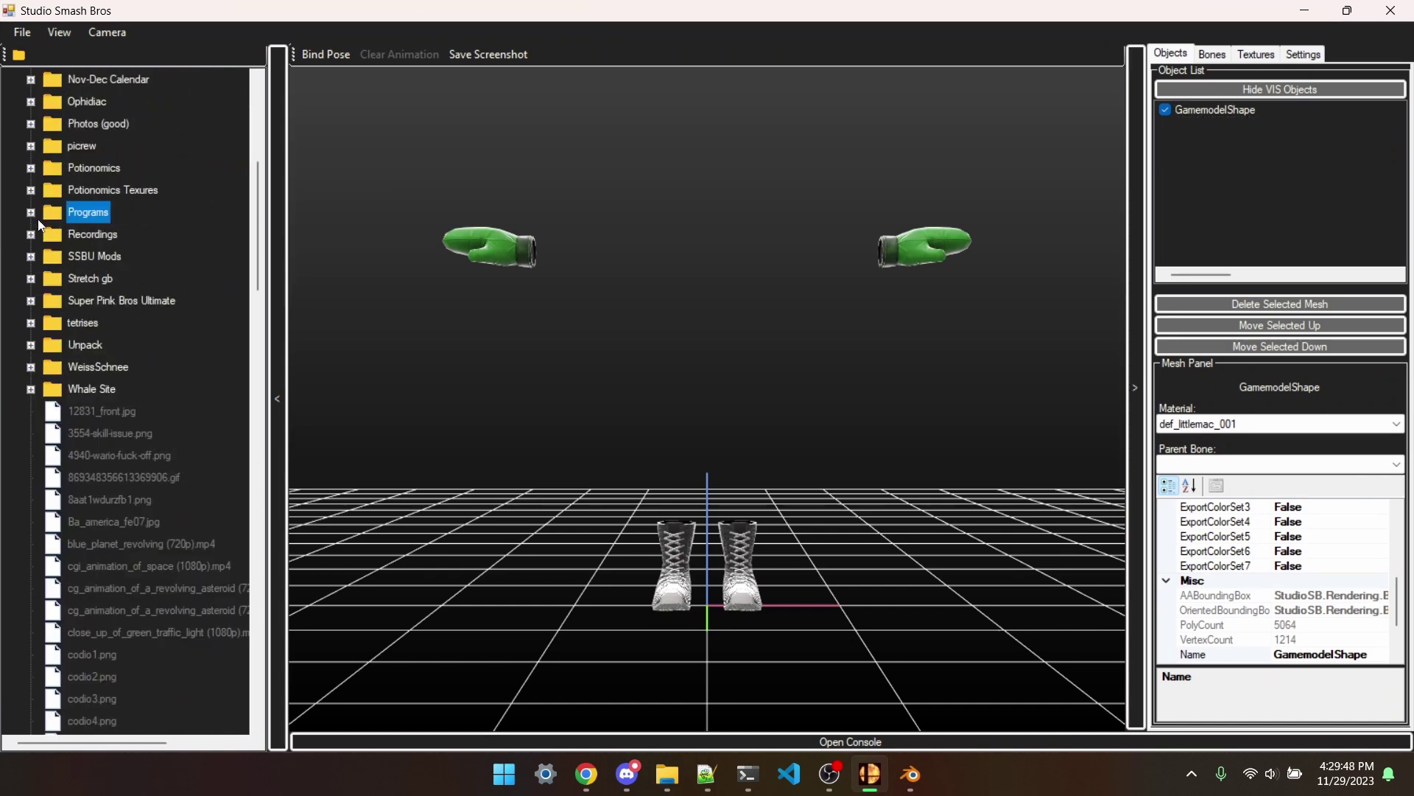
pyautogui.click(30, 257)
pyautogui.click(45, 455)
pyautogui.scroll(-3, 93, 528)
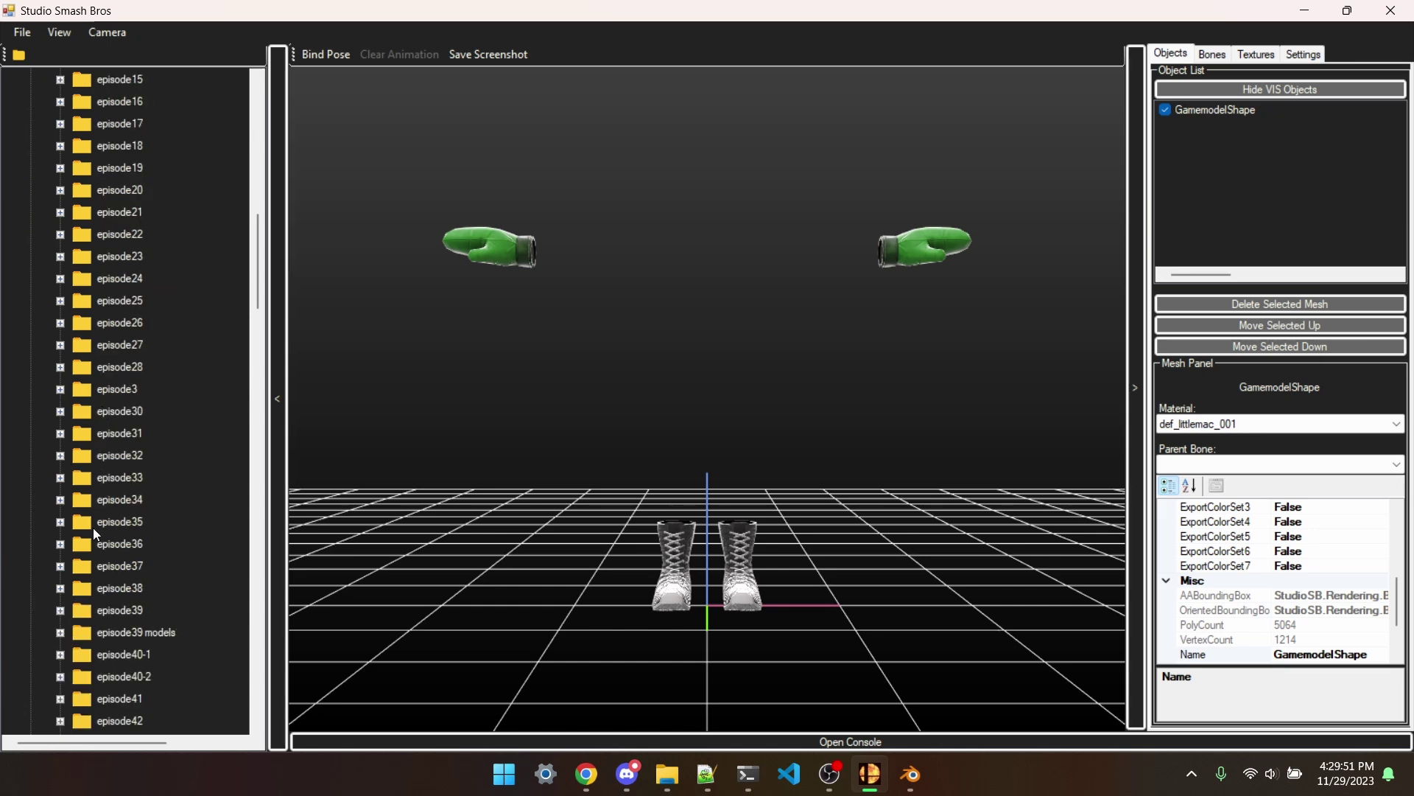
pyautogui.click(59, 609)
pyautogui.scroll(-4, 67, 516)
# Step: Load Little Mac's fighter/littlemac/model/body/c00 model.numdlb, discarding the current scene
pyautogui.click(75, 366)
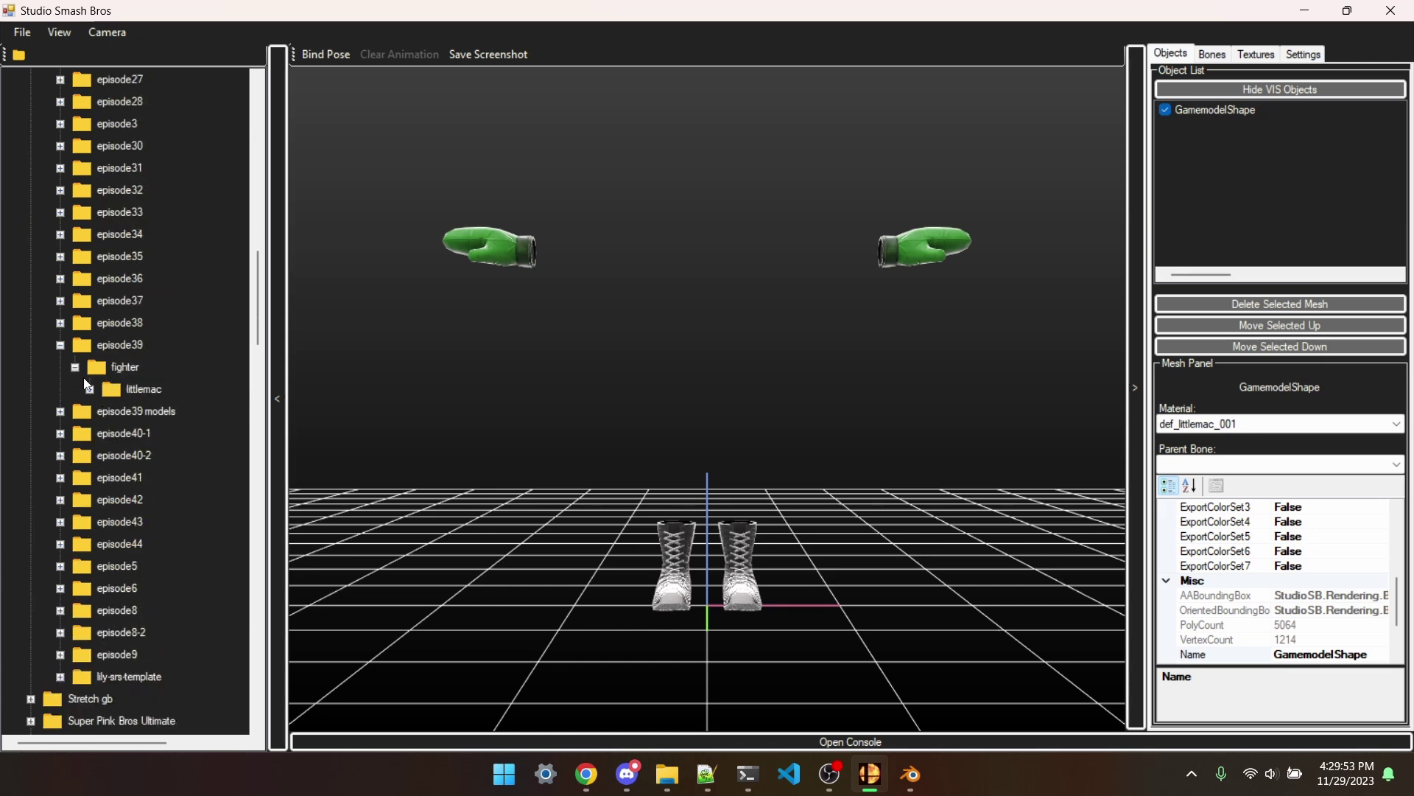
pyautogui.click(89, 388)
pyautogui.click(104, 411)
pyautogui.click(119, 433)
pyautogui.click(134, 455)
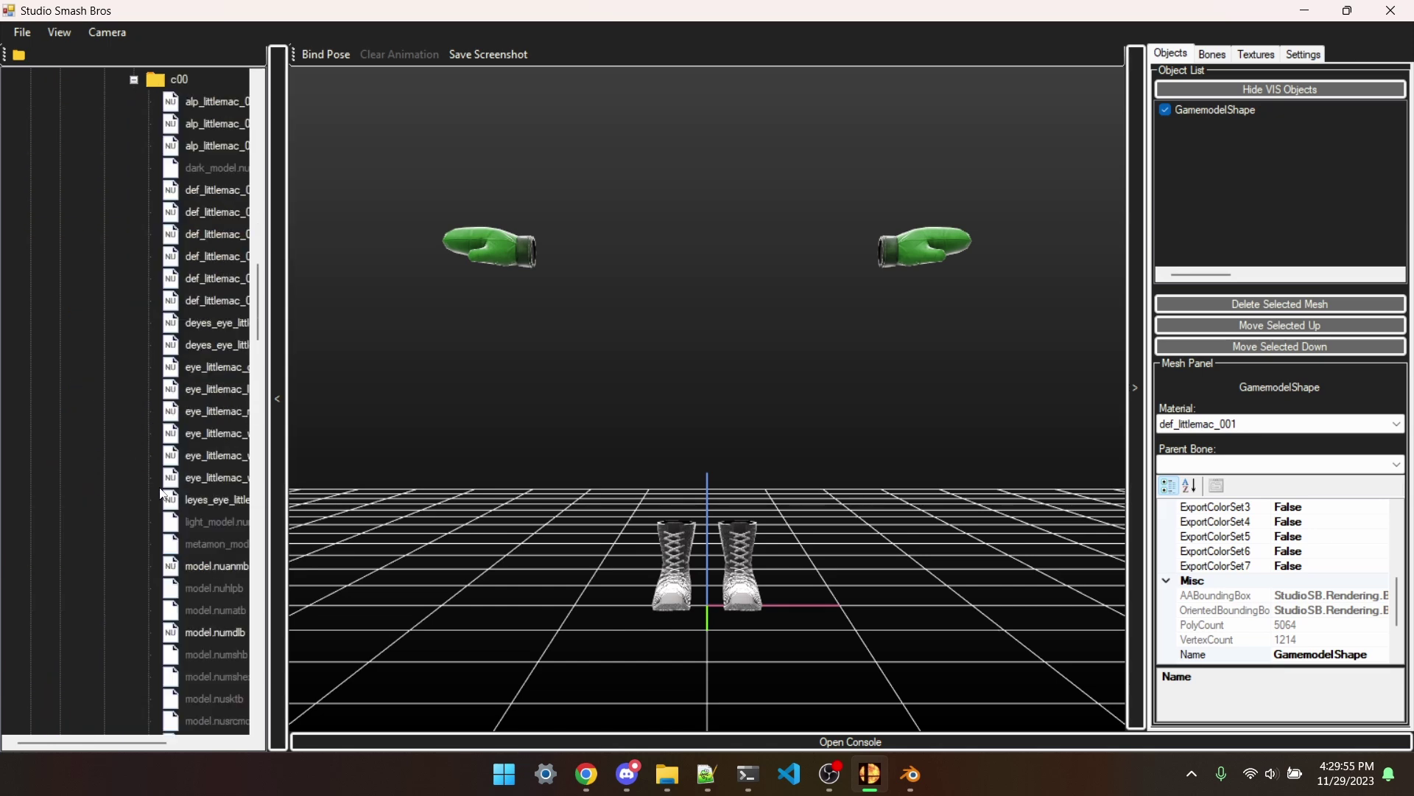
pyautogui.doubleClick(208, 501)
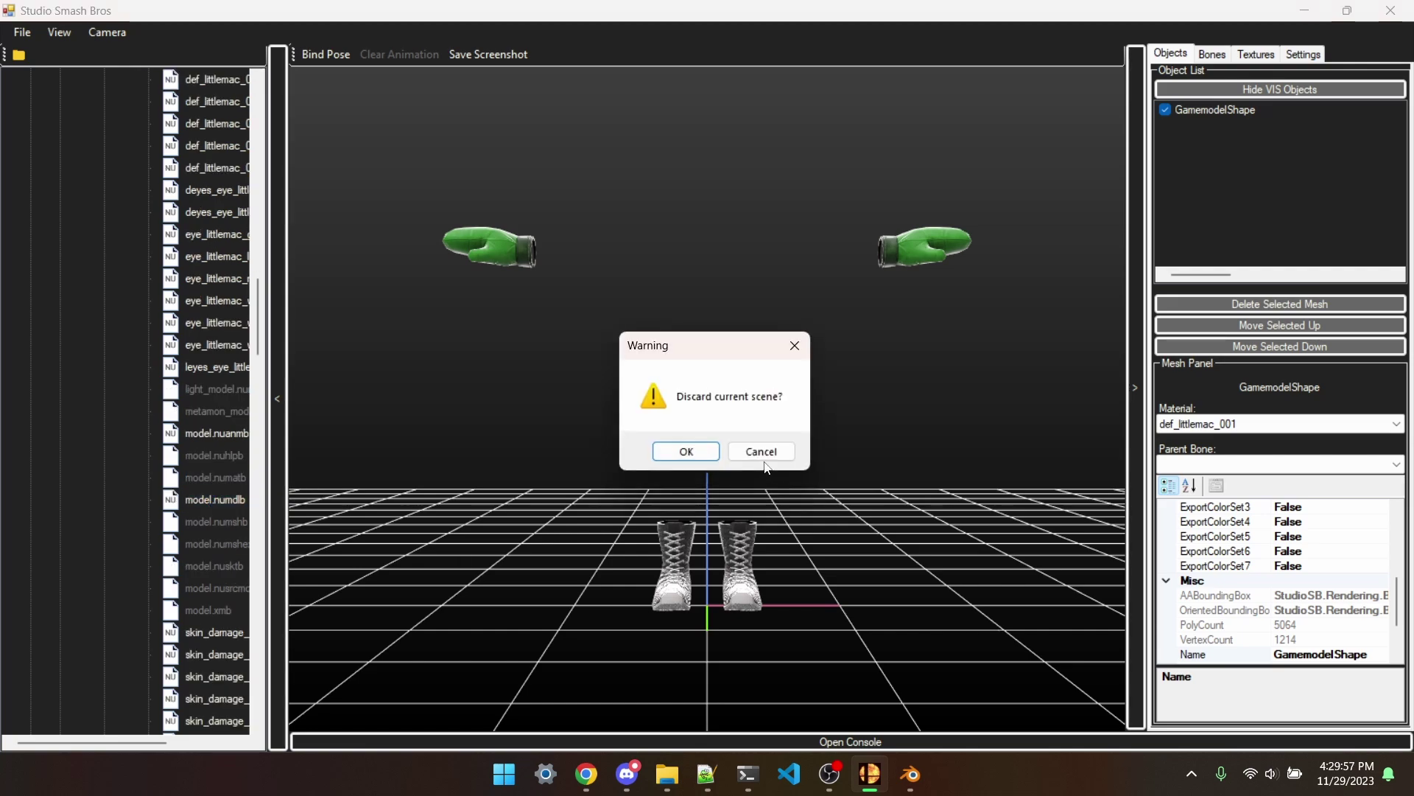
pyautogui.click(716, 453)
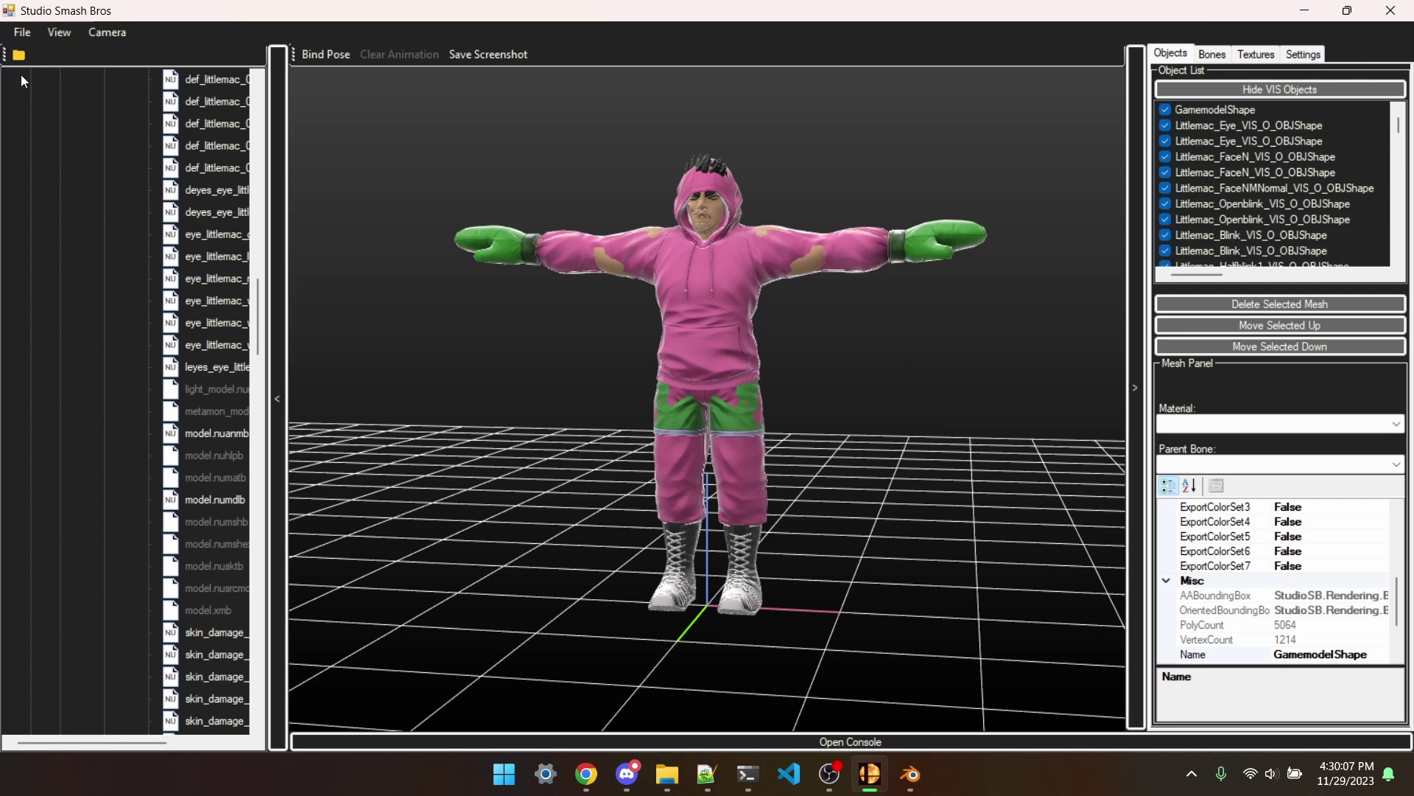
# Step: Import sword1.dae into Little Mac's model, keeping his existing skeleton
pyautogui.click(16, 33)
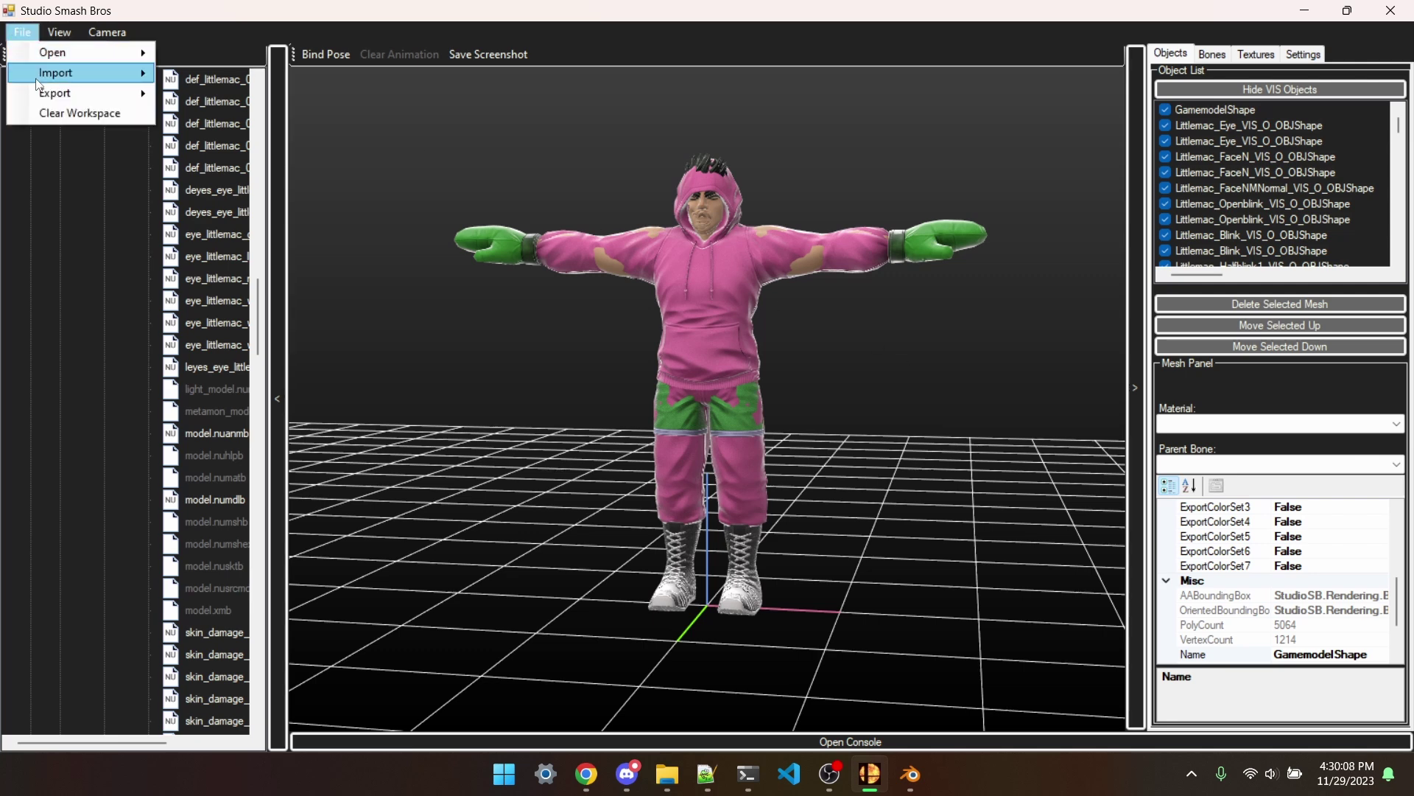
pyautogui.moveTo(111, 73)
pyautogui.click(181, 75)
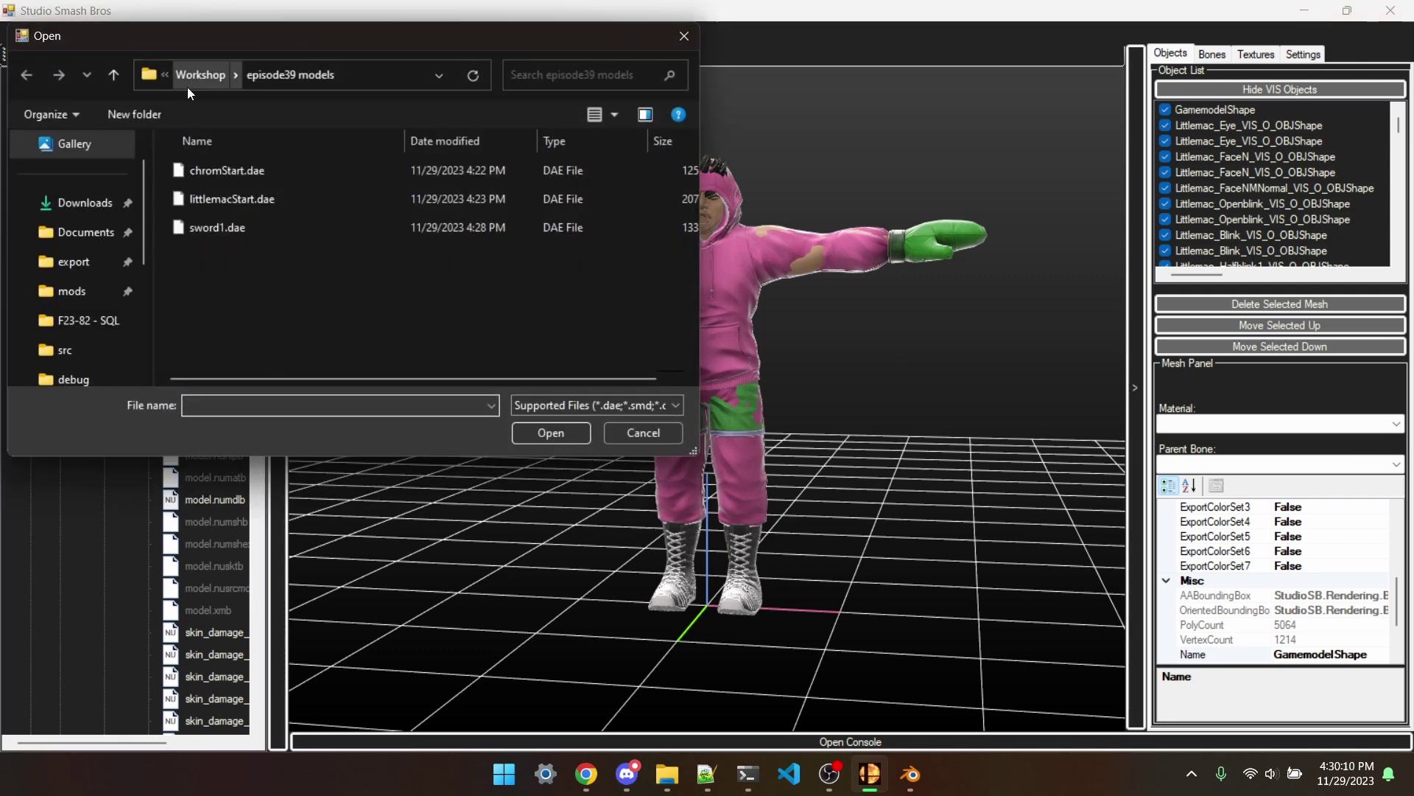
pyautogui.doubleClick(252, 235)
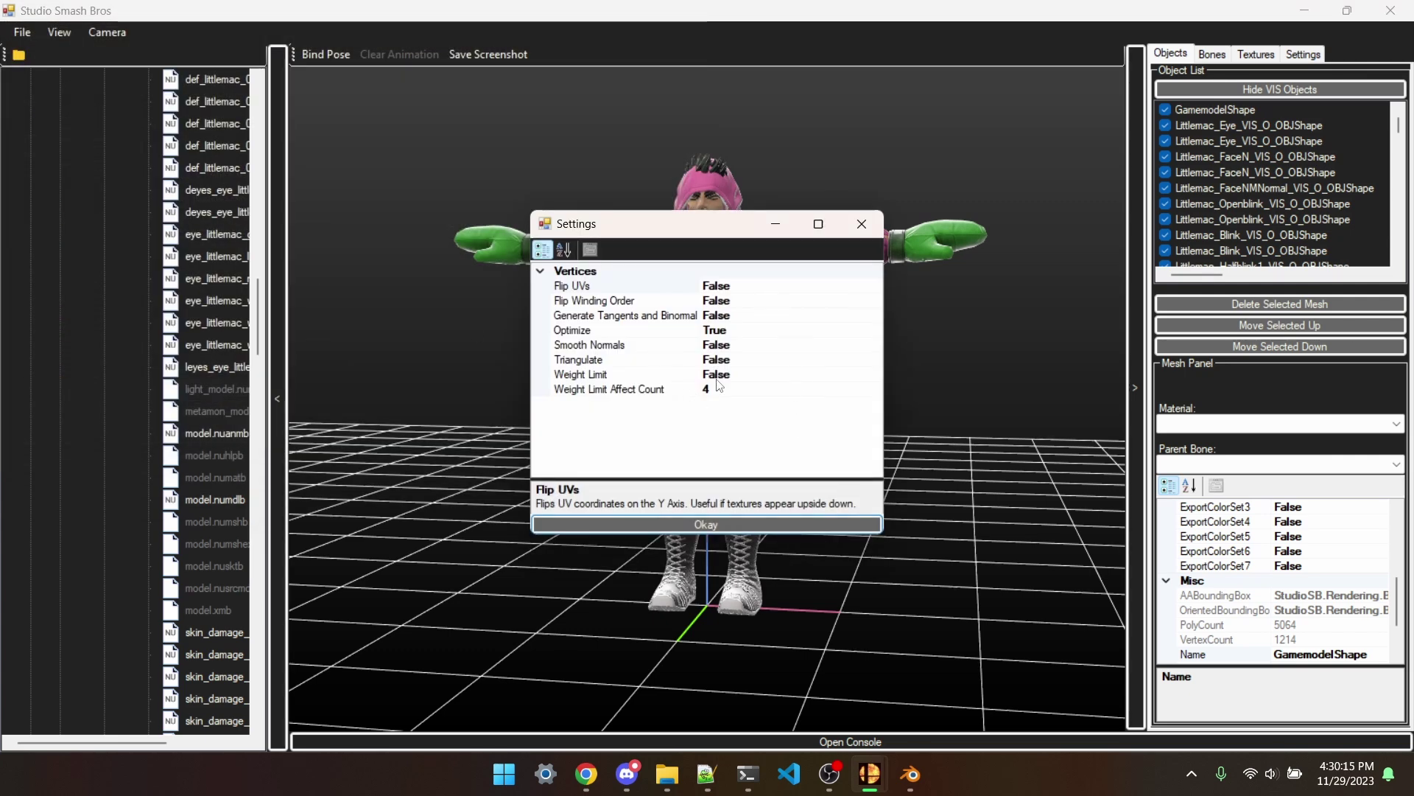
pyautogui.click(753, 524)
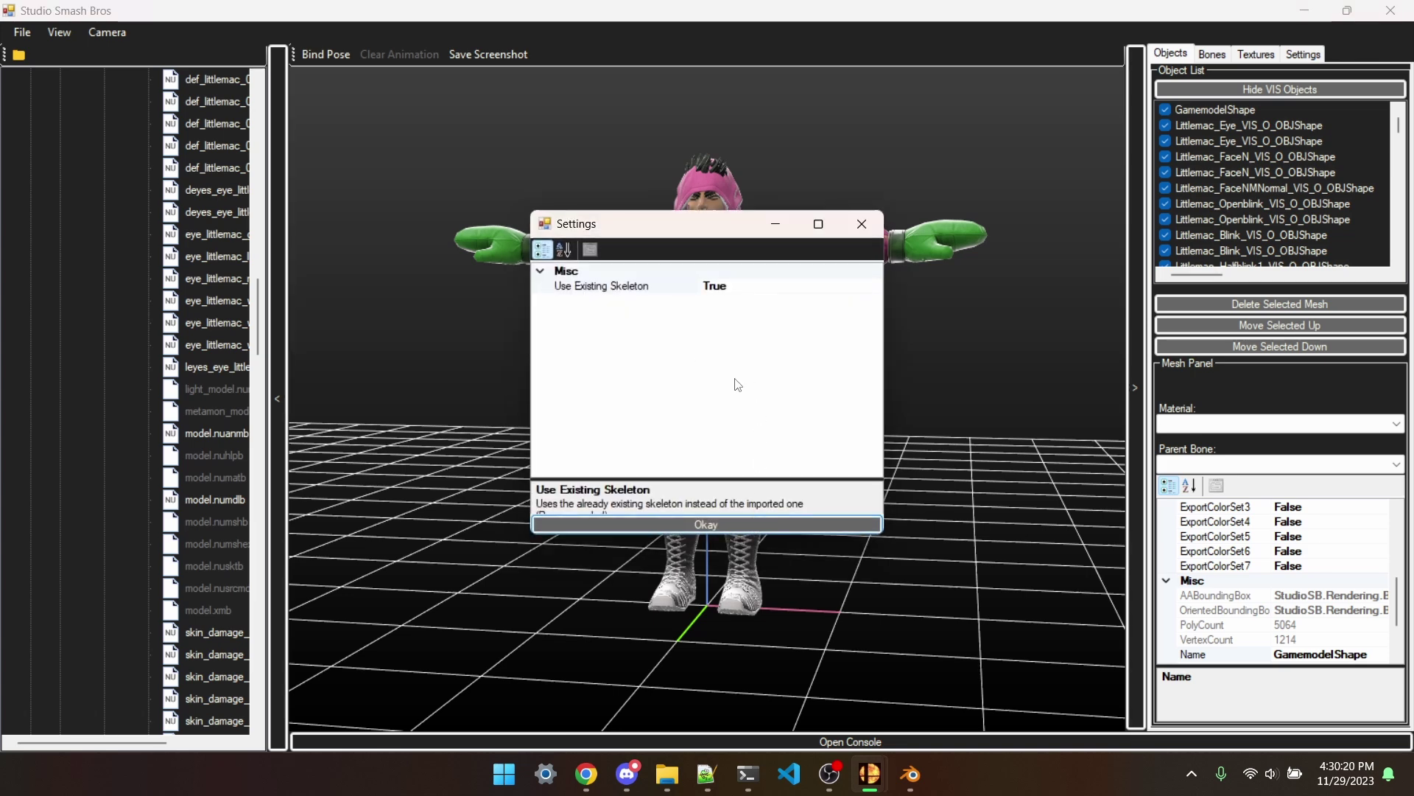
pyautogui.click(722, 525)
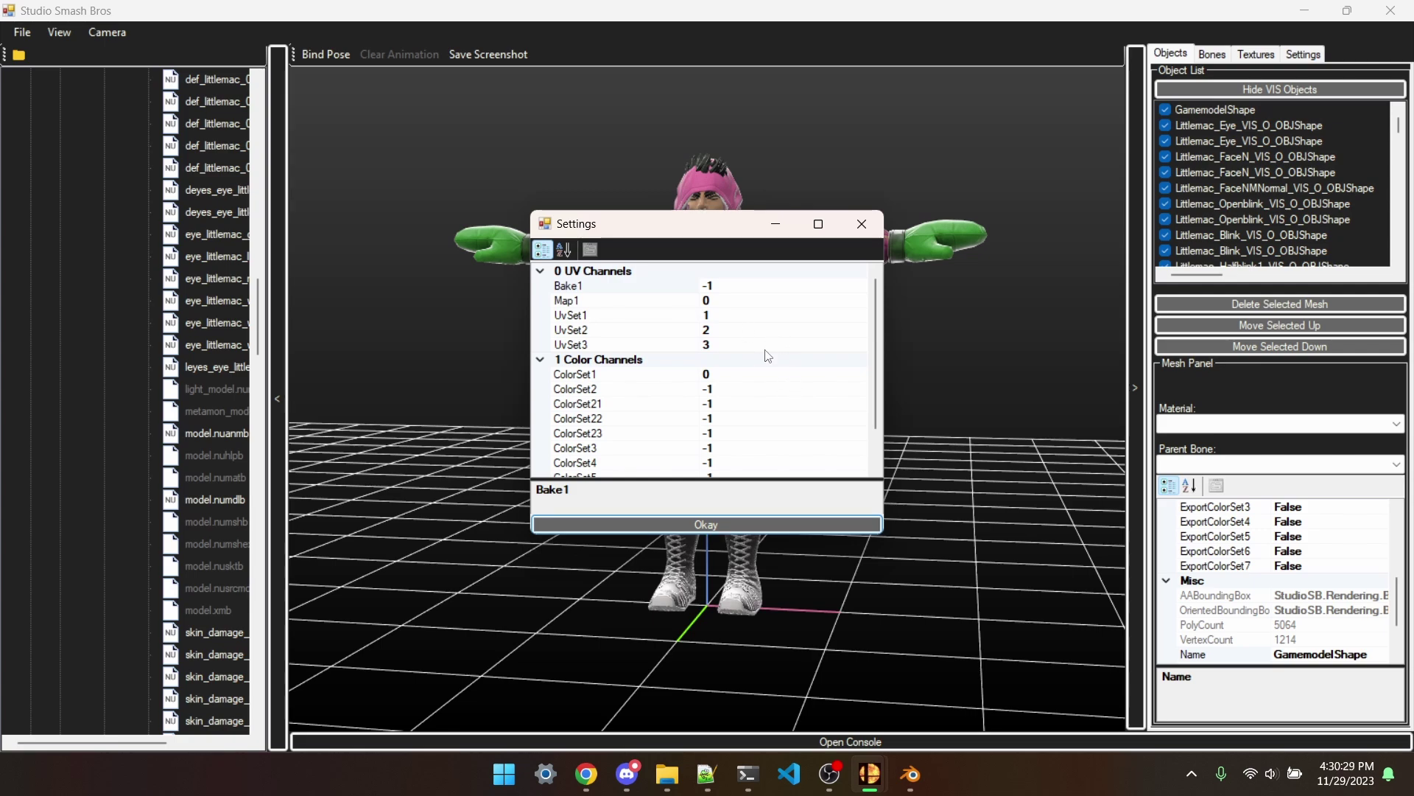
pyautogui.scroll(-1, 766, 361)
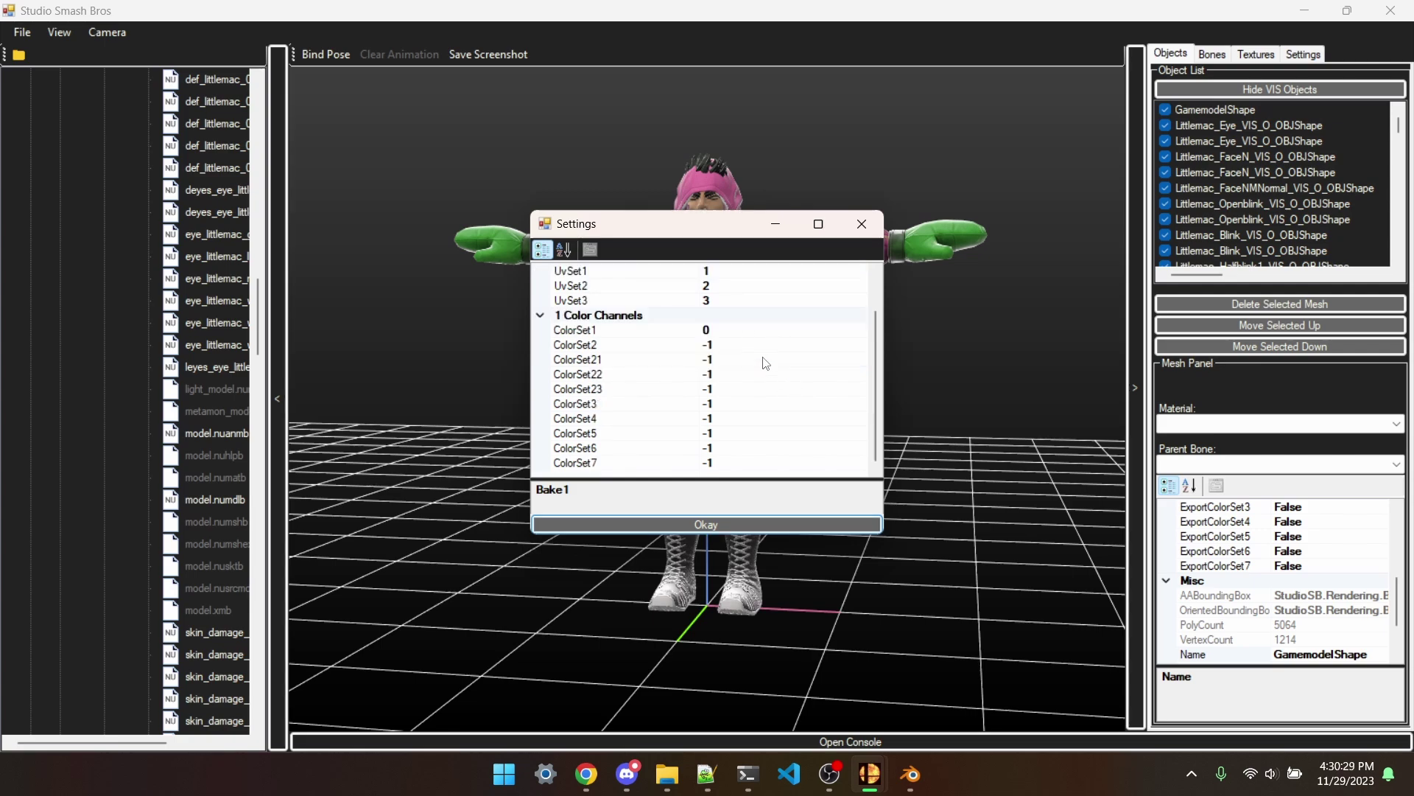
pyautogui.scroll(1, 764, 365)
pyautogui.click(706, 525)
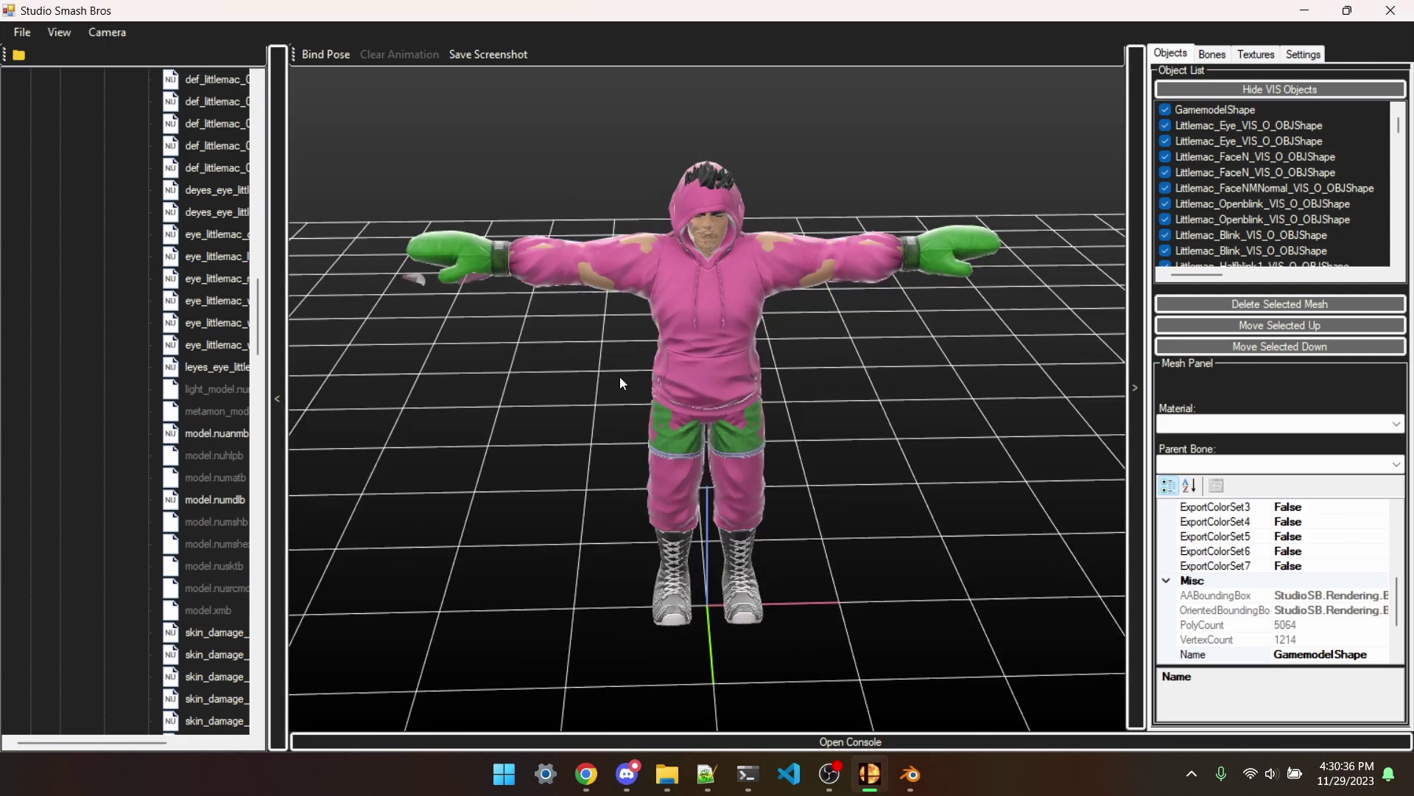
pyautogui.moveTo(620, 377); pyautogui.dragTo(572, 401)
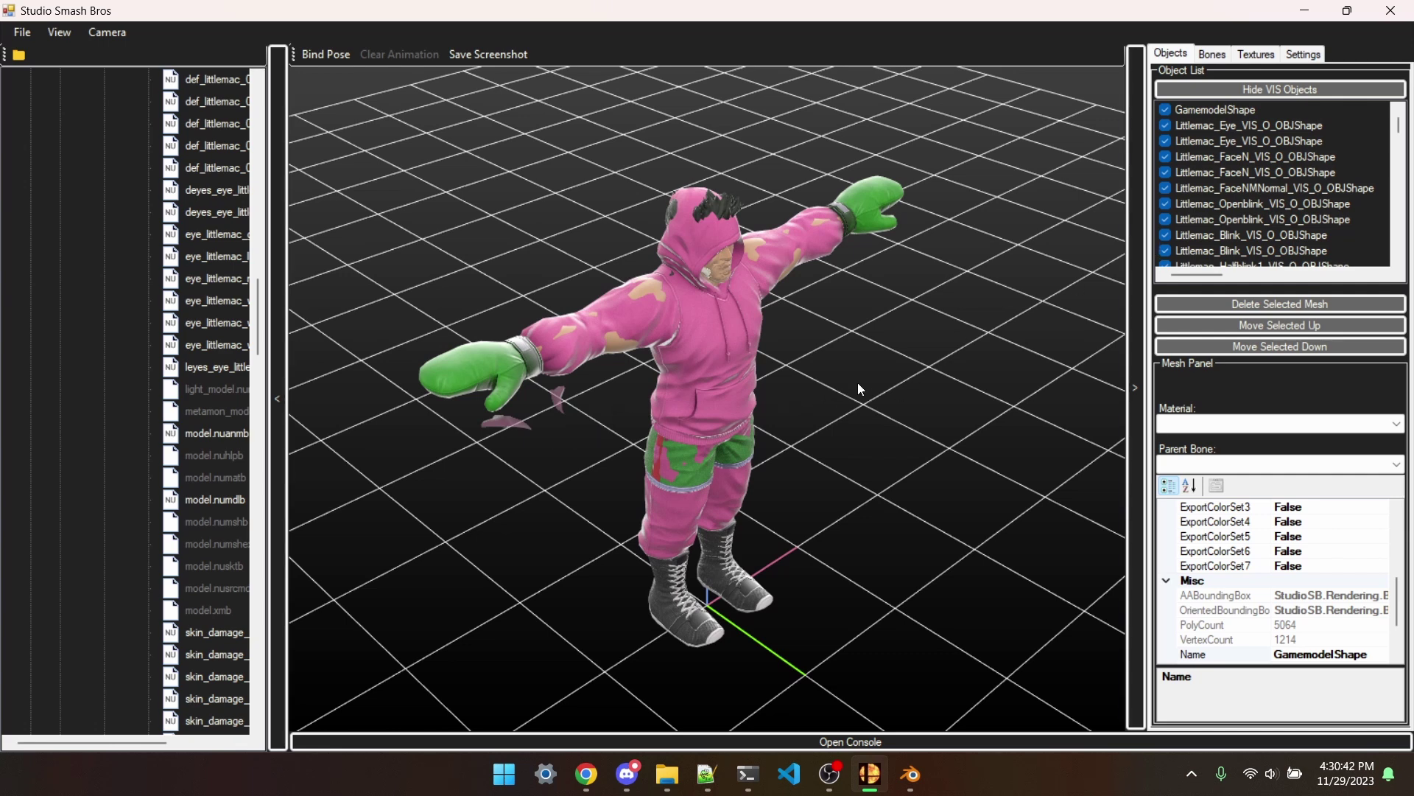
pyautogui.scroll(-8, 1270, 189)
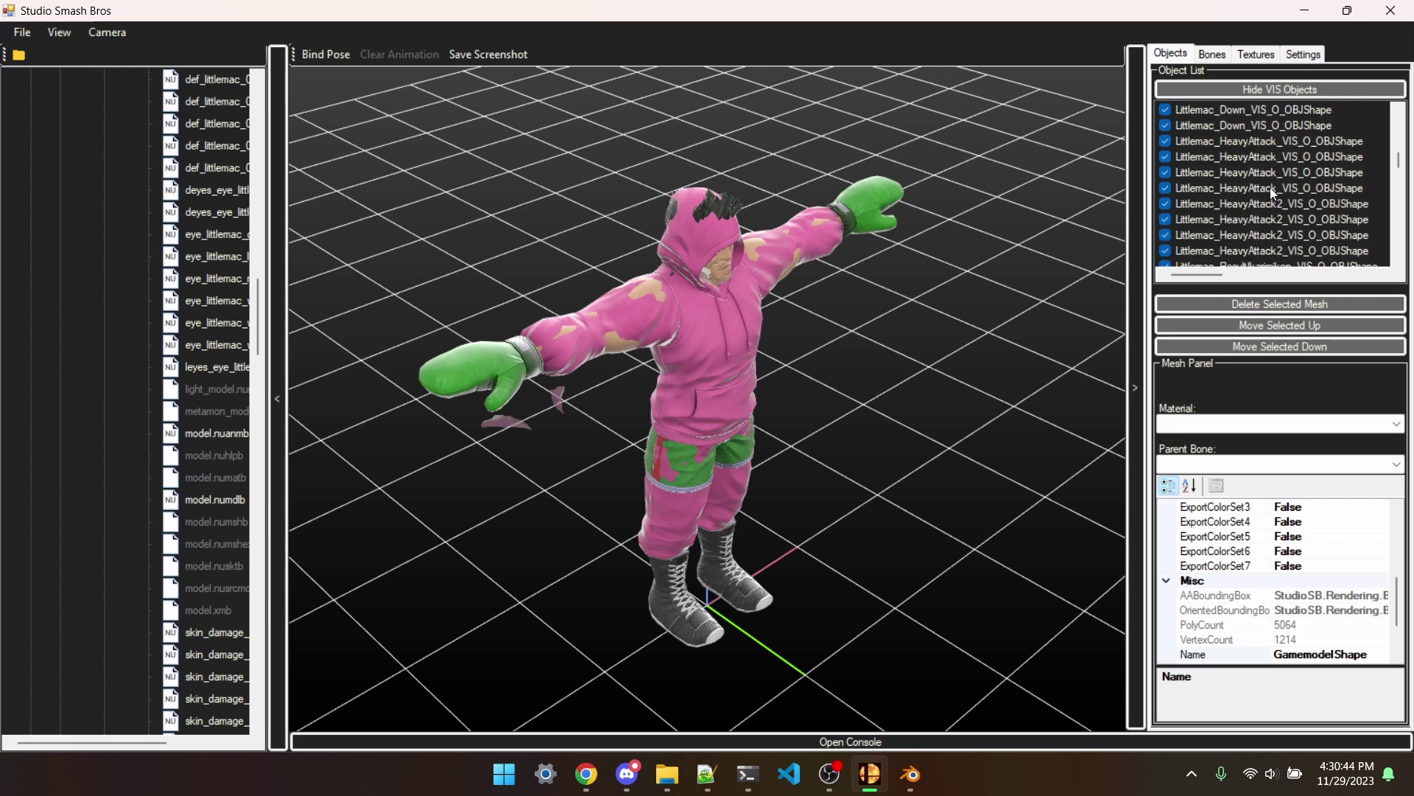
# Step: Assign the skin_littlemac_001 material to the fal_R_VIS_O_OBJShape sword mesh
pyautogui.moveTo(1396, 190); pyautogui.dragTo(1396, 243)
pyautogui.click(1267, 250)
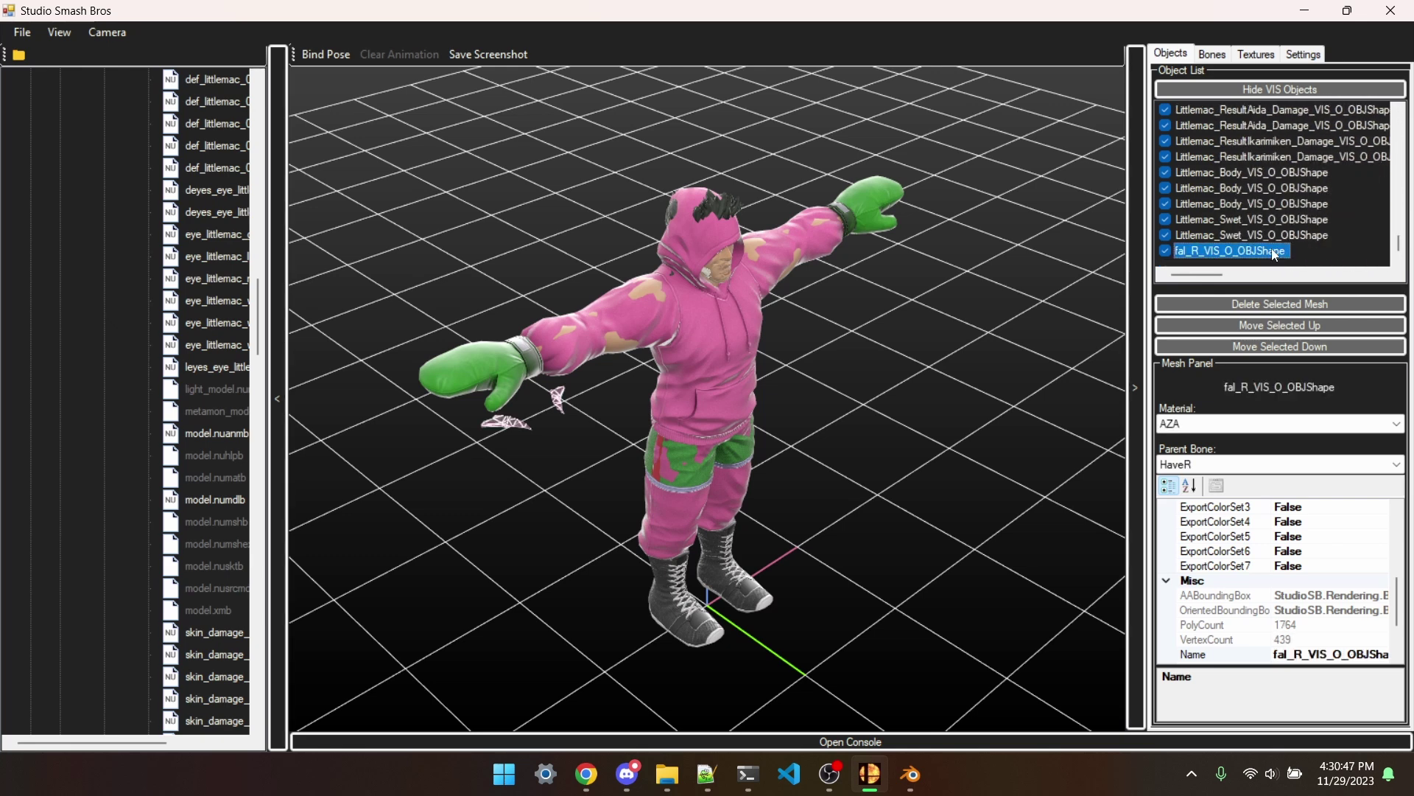
pyautogui.click(1221, 425)
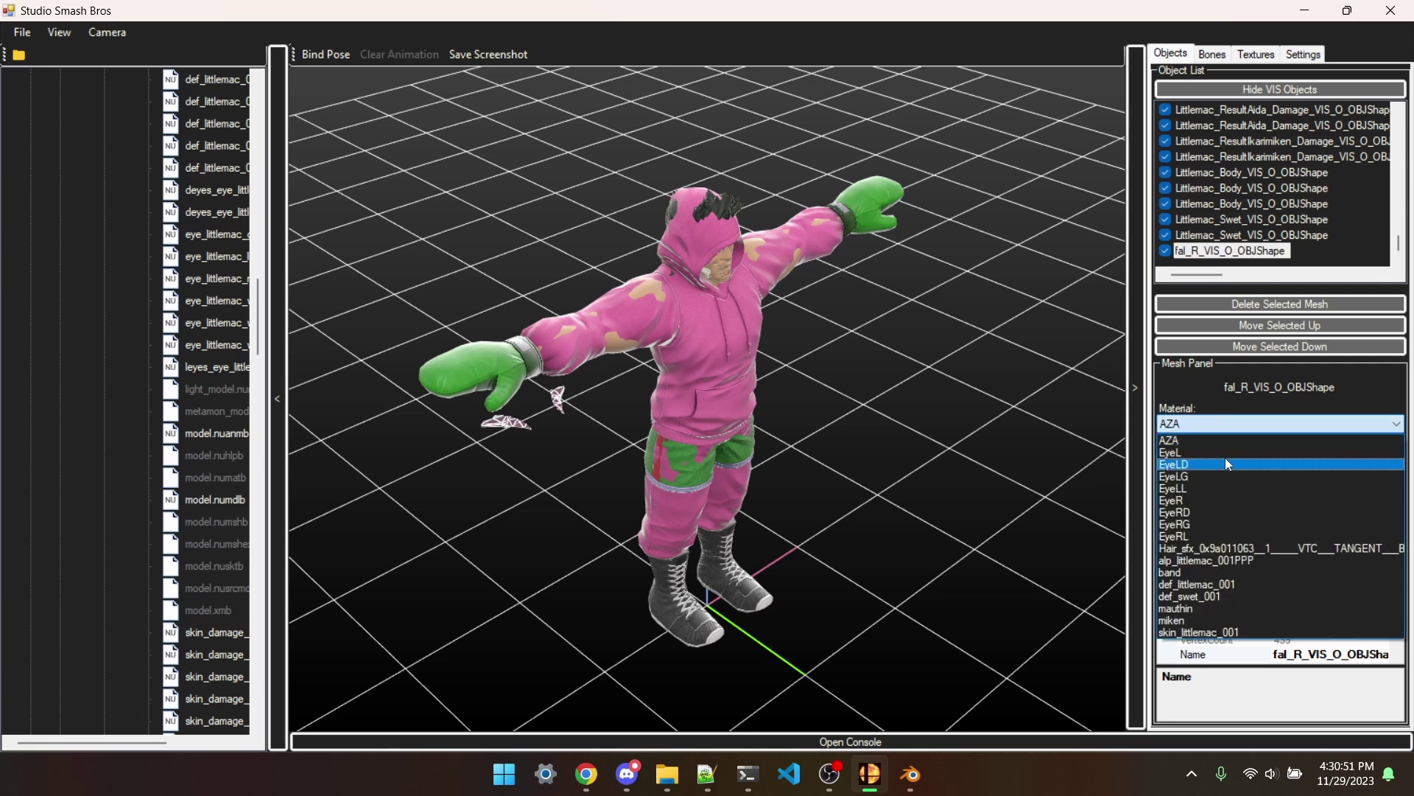
pyautogui.click(1219, 573)
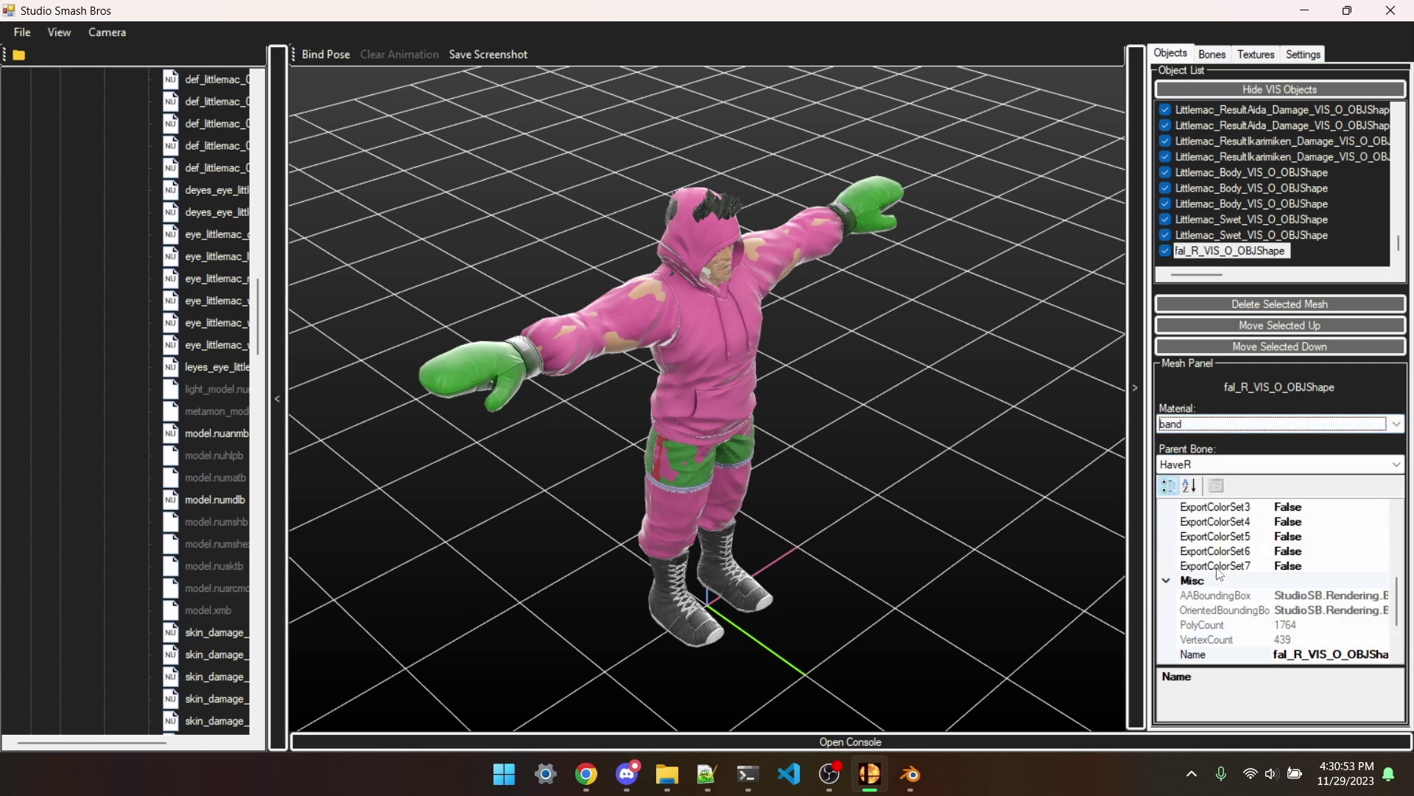
pyautogui.click(1214, 424)
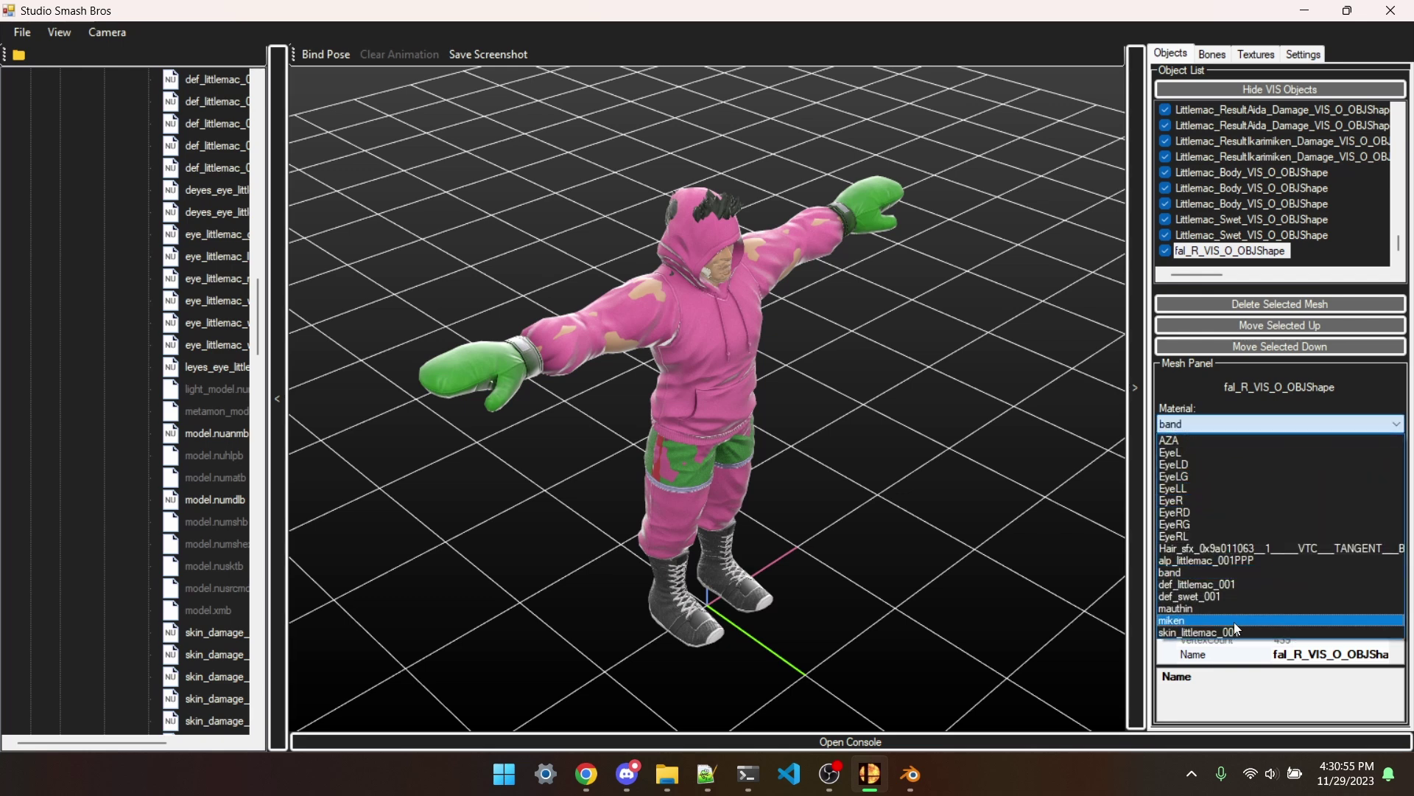
pyautogui.click(1236, 633)
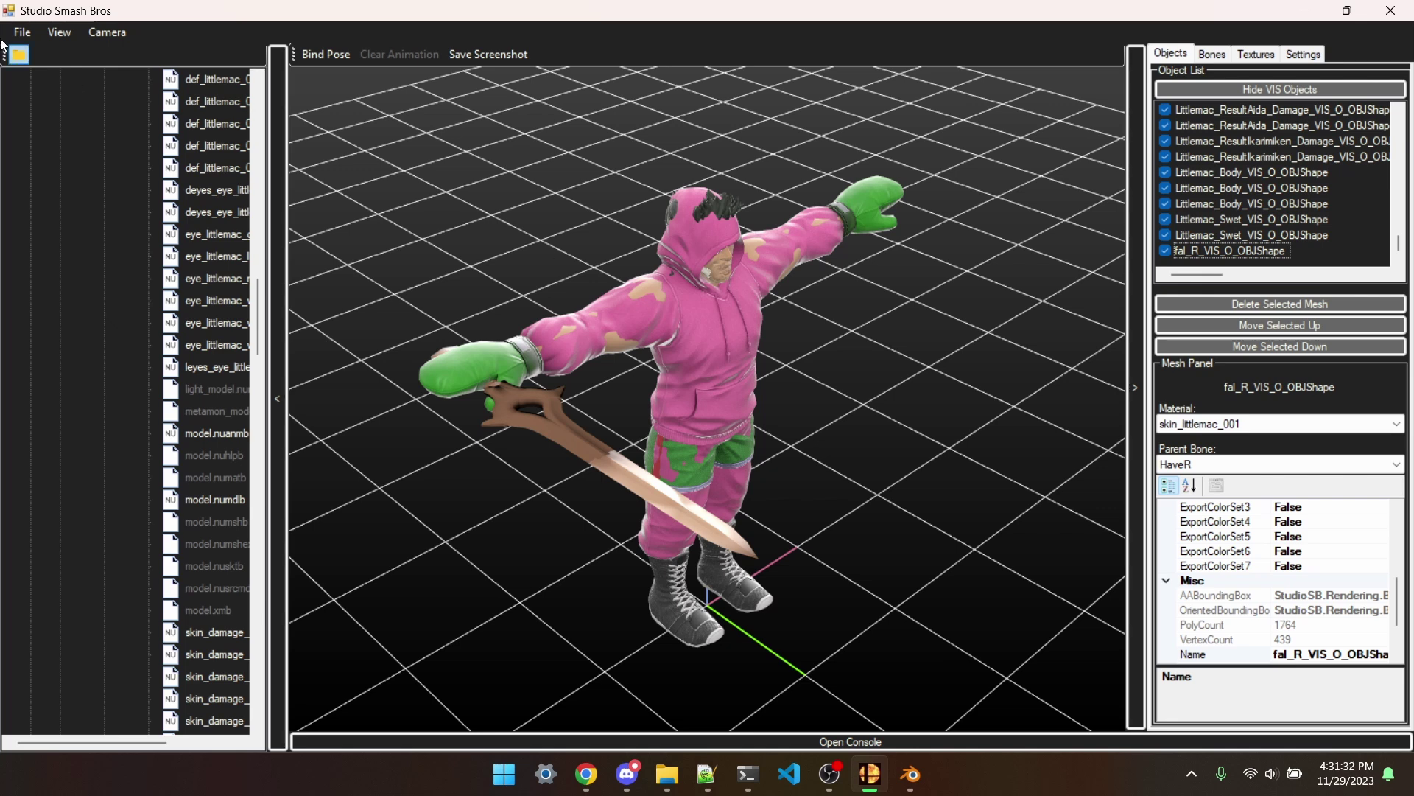
pyautogui.click(22, 32)
# Step: Start exporting the model and browse to the Workshop episode39 folder
pyautogui.moveTo(48, 98)
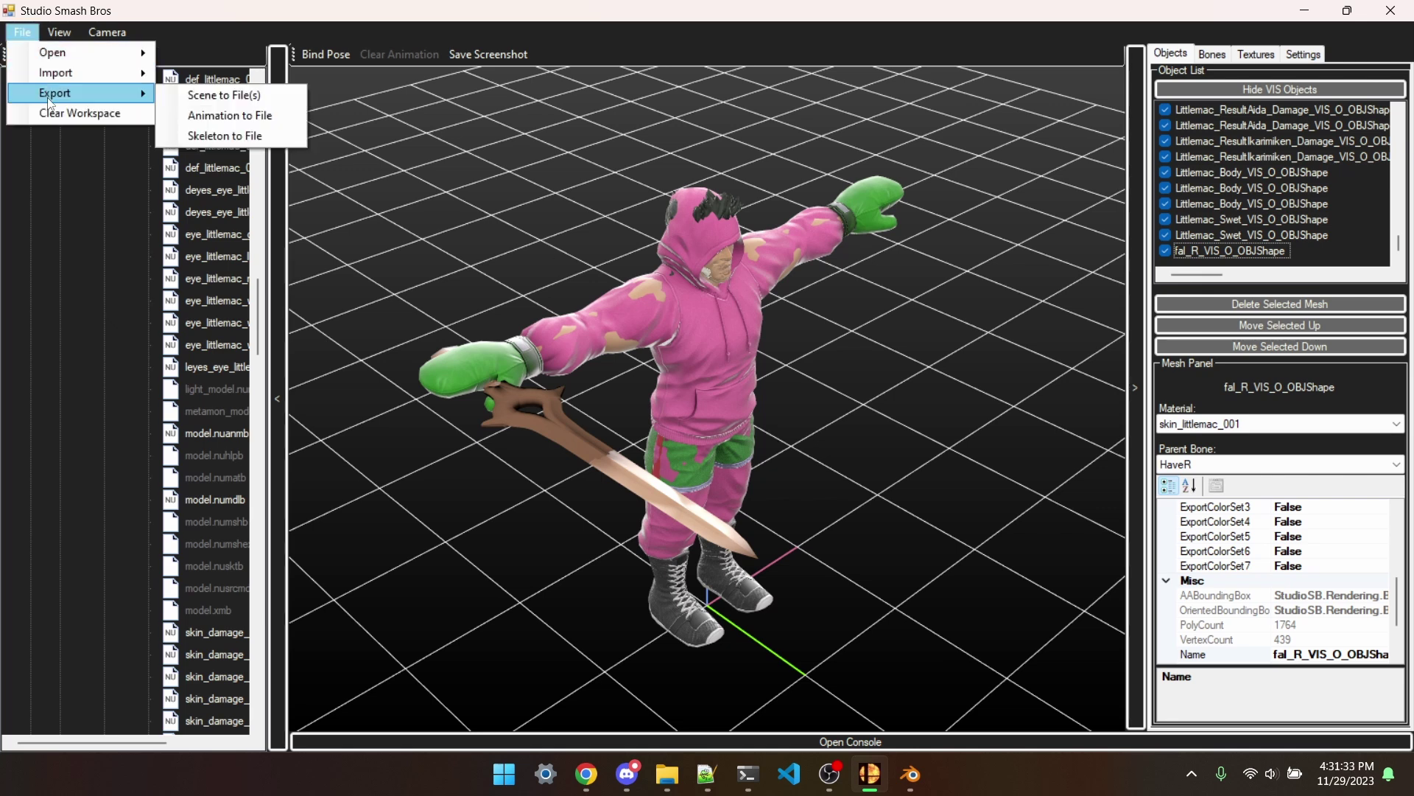
pyautogui.click(211, 97)
pyautogui.click(213, 78)
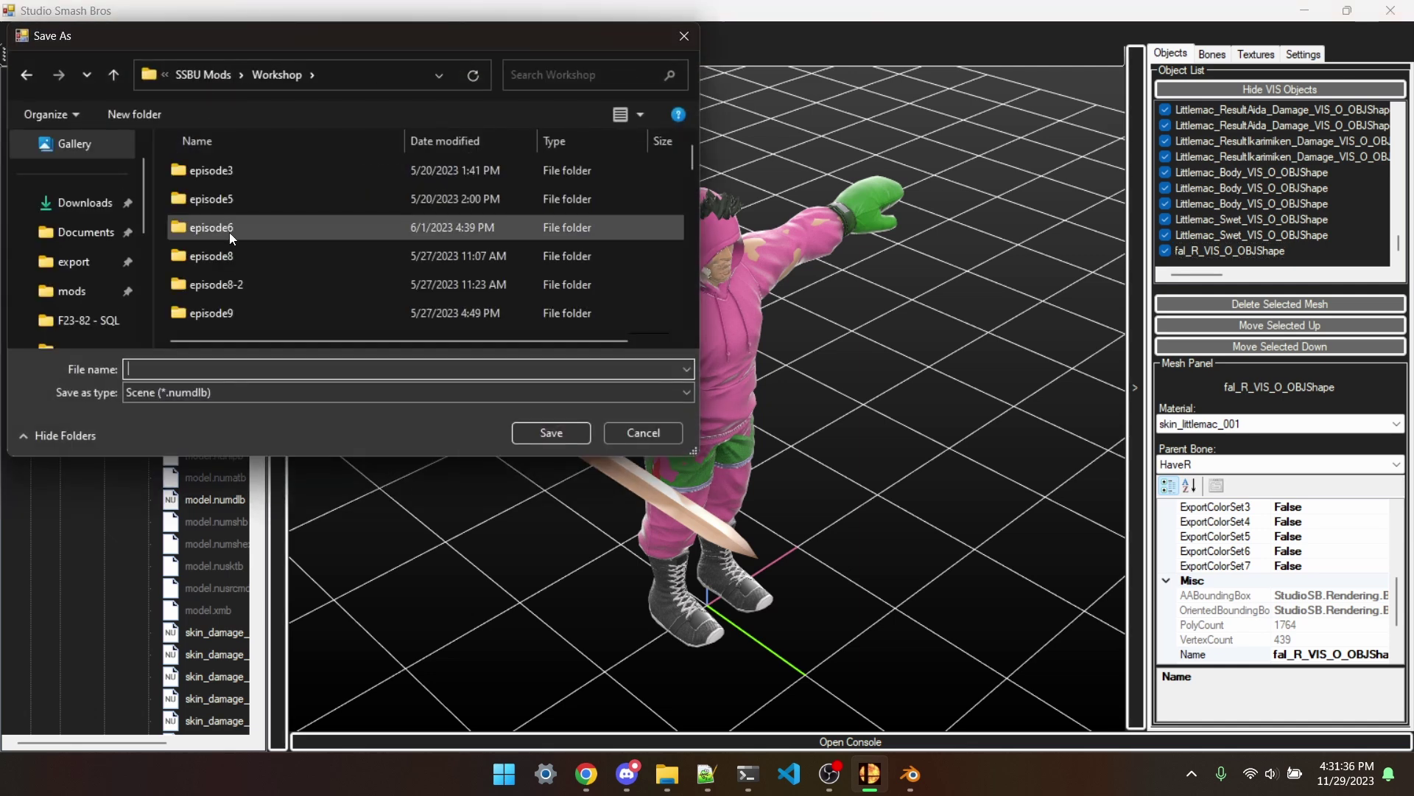
pyautogui.scroll(-10, 261, 279)
pyautogui.scroll(-1, 266, 271)
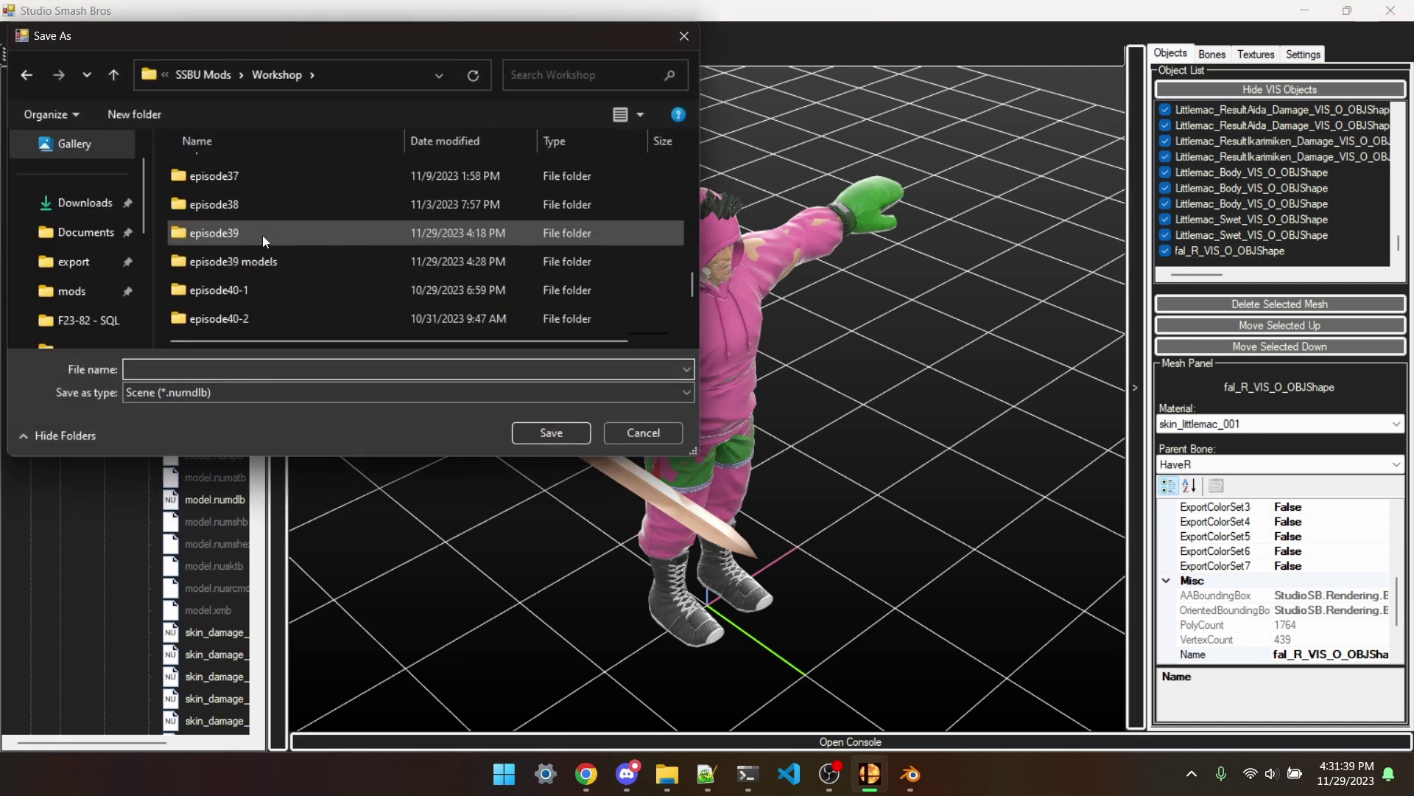
pyautogui.doubleClick(262, 234)
# Step: Overwrite model.numdlb in littlemac/model/body/c00 and accept the export settings
pyautogui.doubleClick(255, 171)
pyautogui.doubleClick(255, 171)
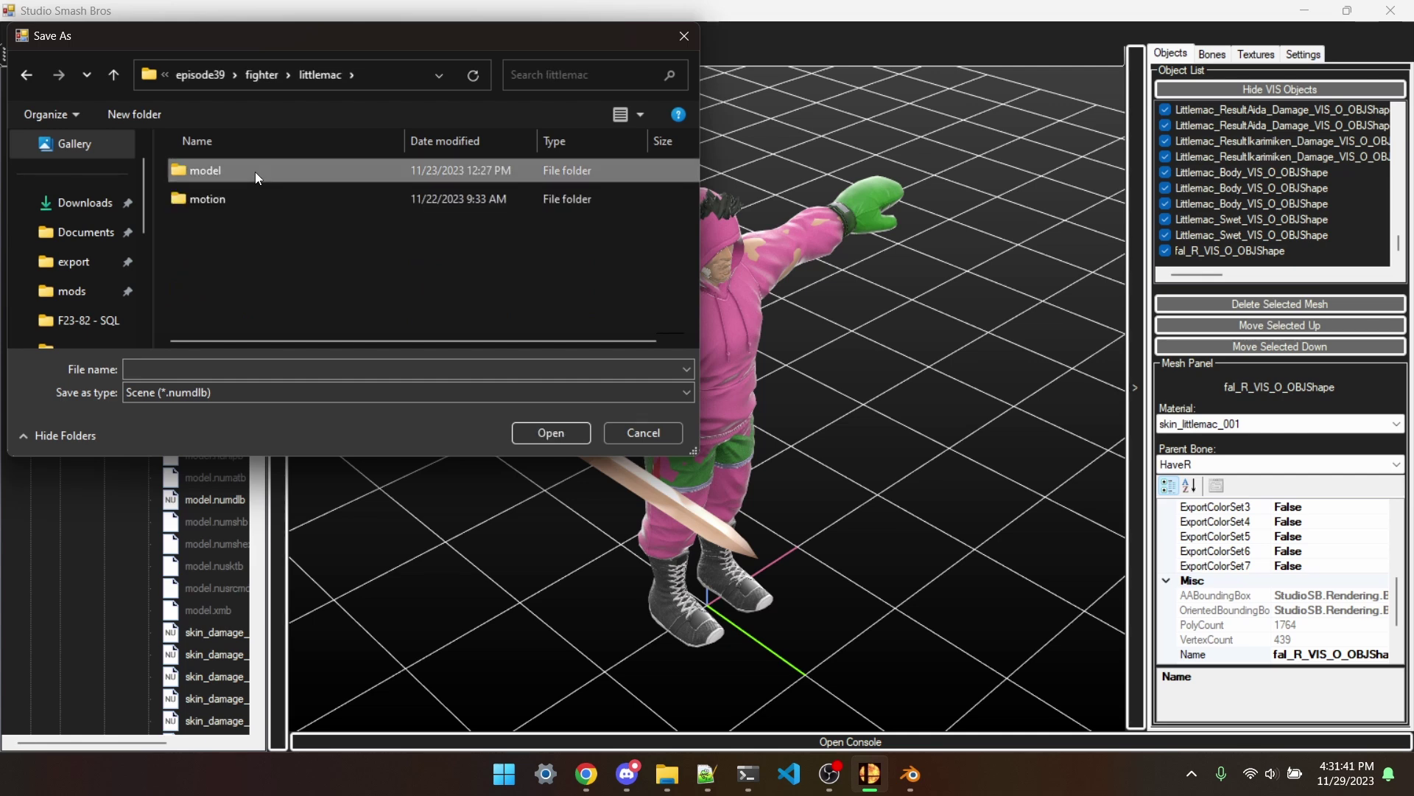
pyautogui.doubleClick(254, 171)
pyautogui.doubleClick(255, 171)
pyautogui.doubleClick(255, 171)
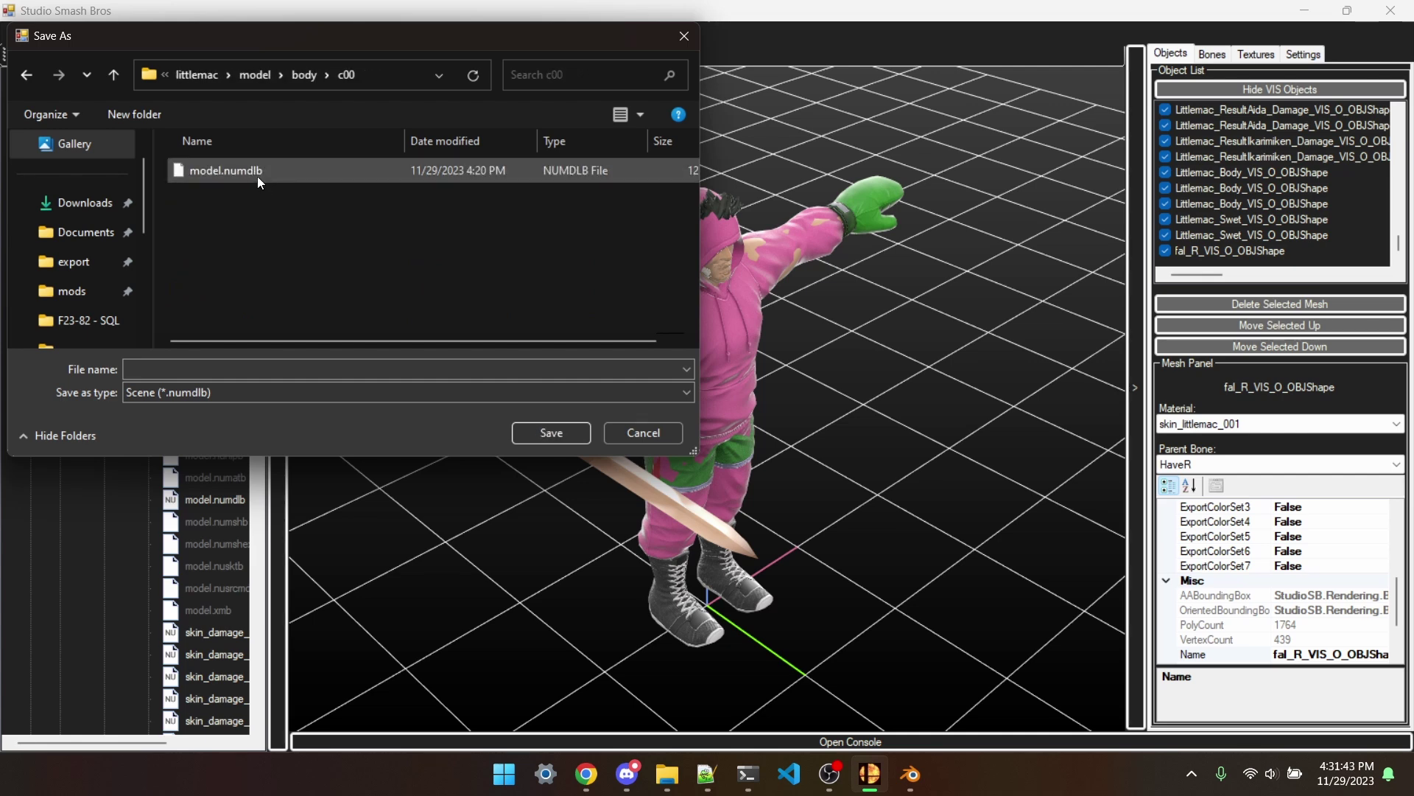
pyautogui.doubleClick(258, 175)
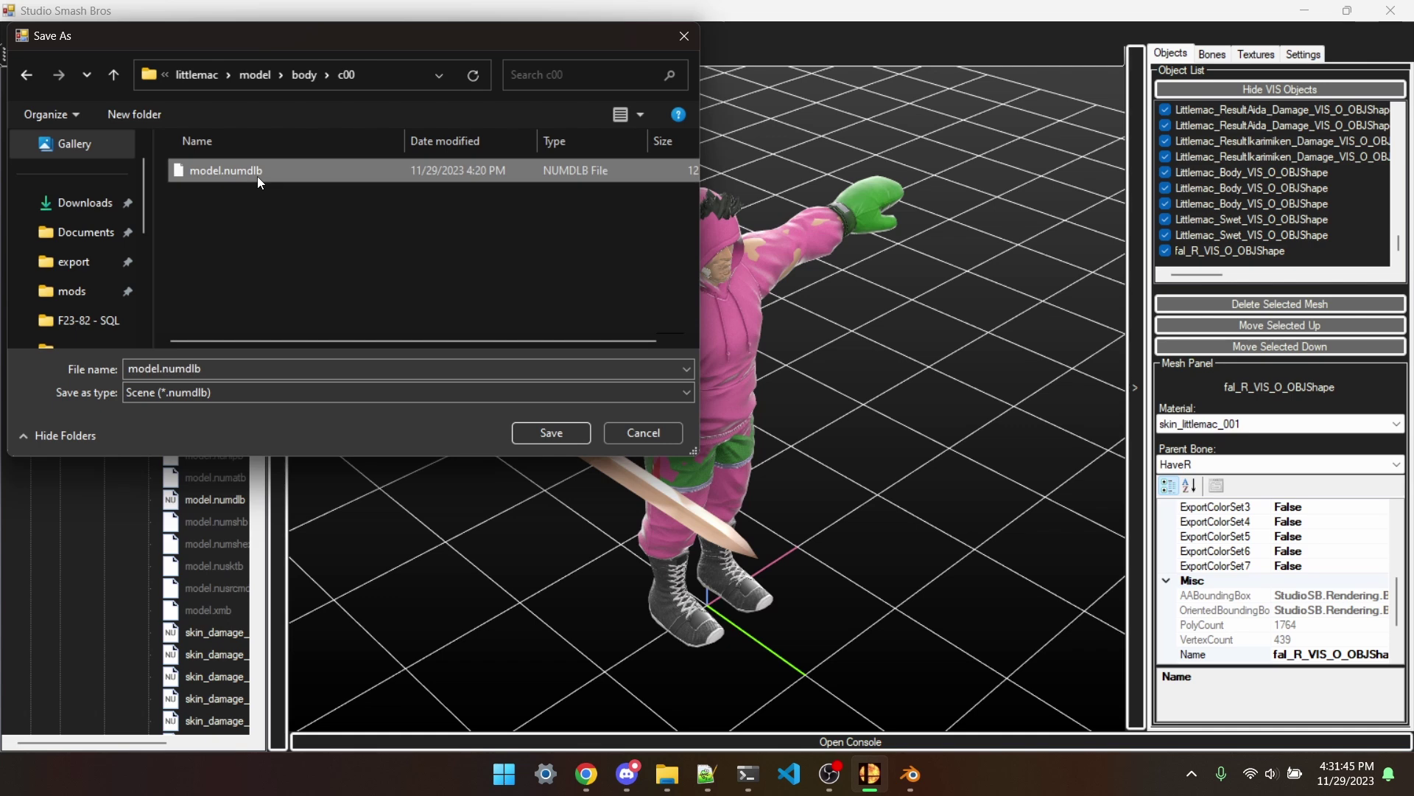
pyautogui.click(748, 385)
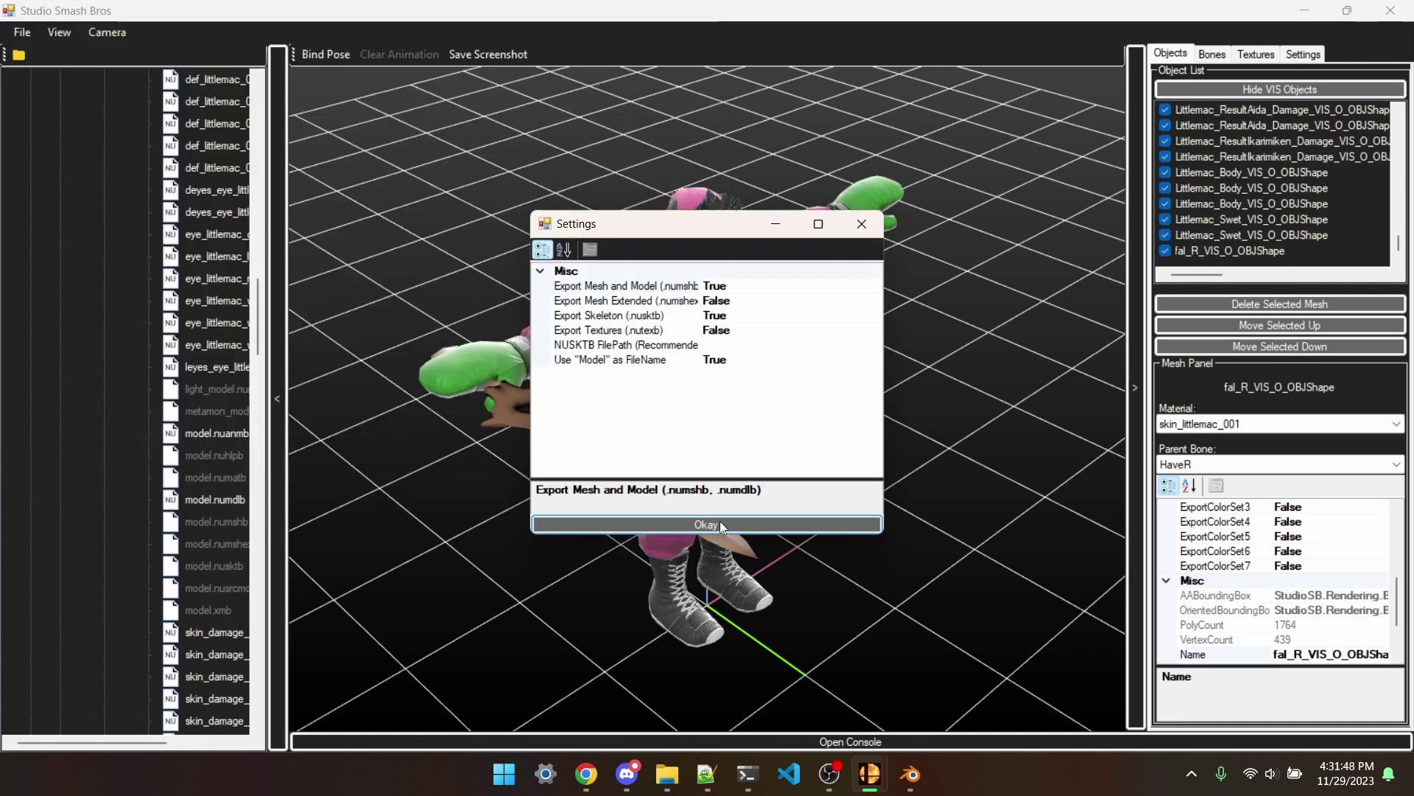
pyautogui.click(719, 520)
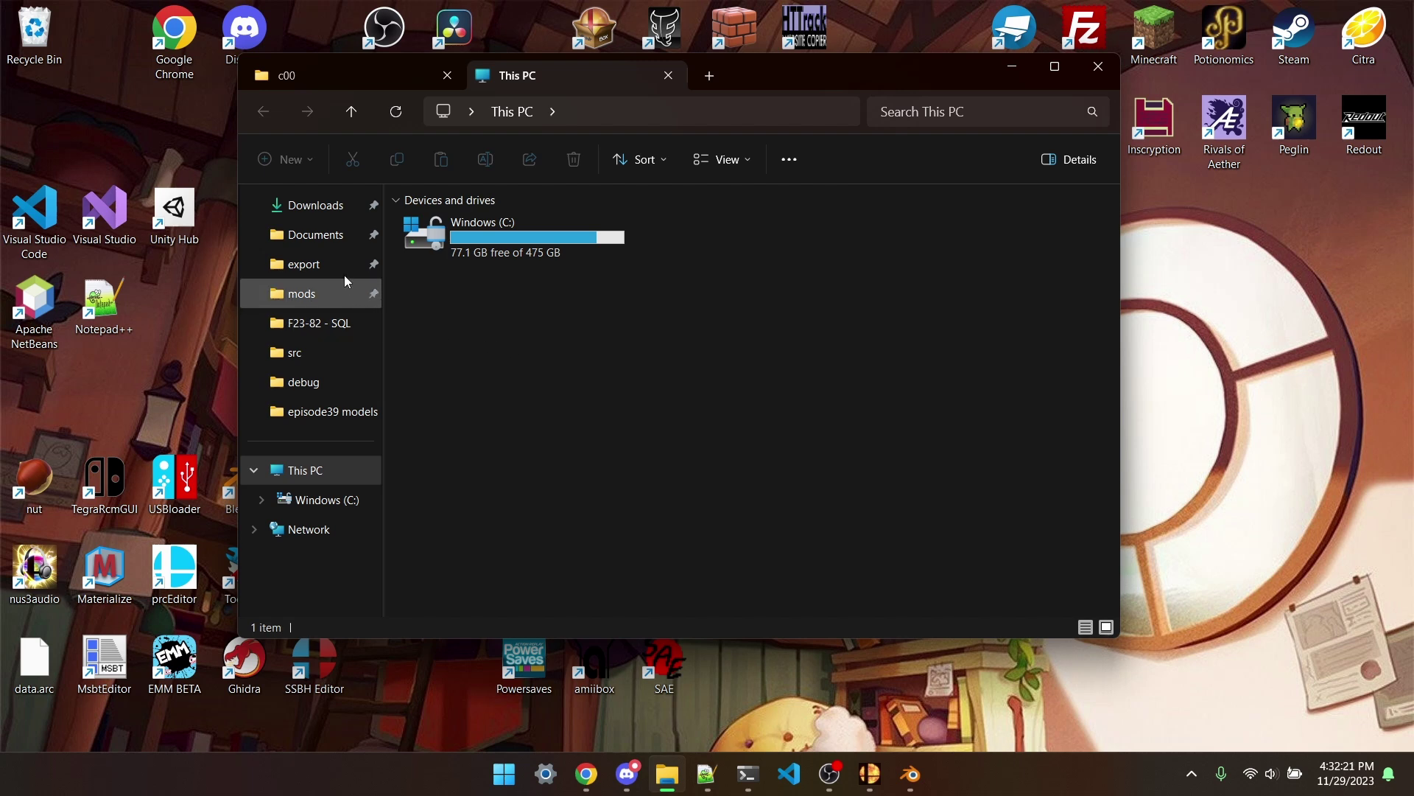
# Step: Open Chrom's exported fighter > chrom > model > body > c00 folder of 37 files
pyautogui.click(343, 265)
pyautogui.doubleClick(453, 252)
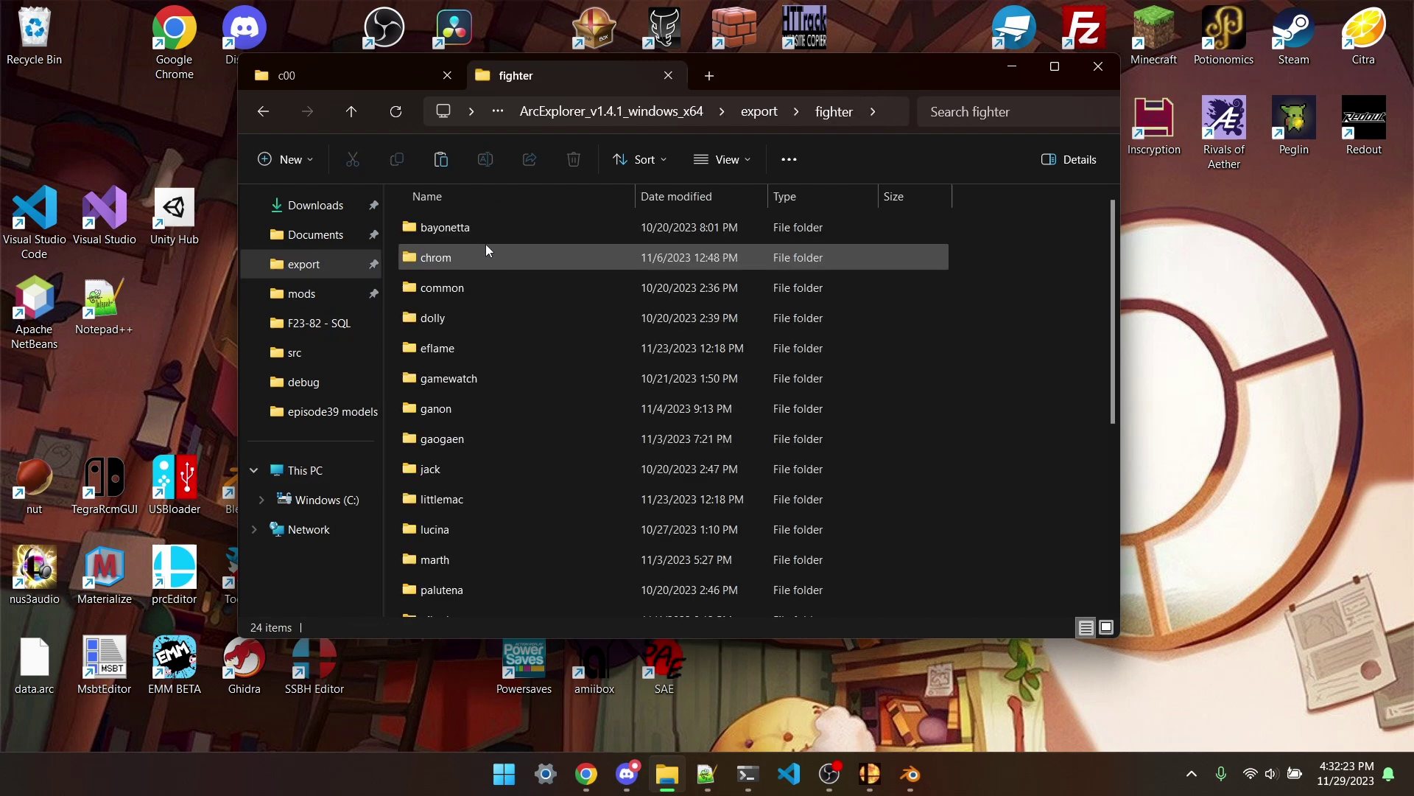
pyautogui.doubleClick(480, 264)
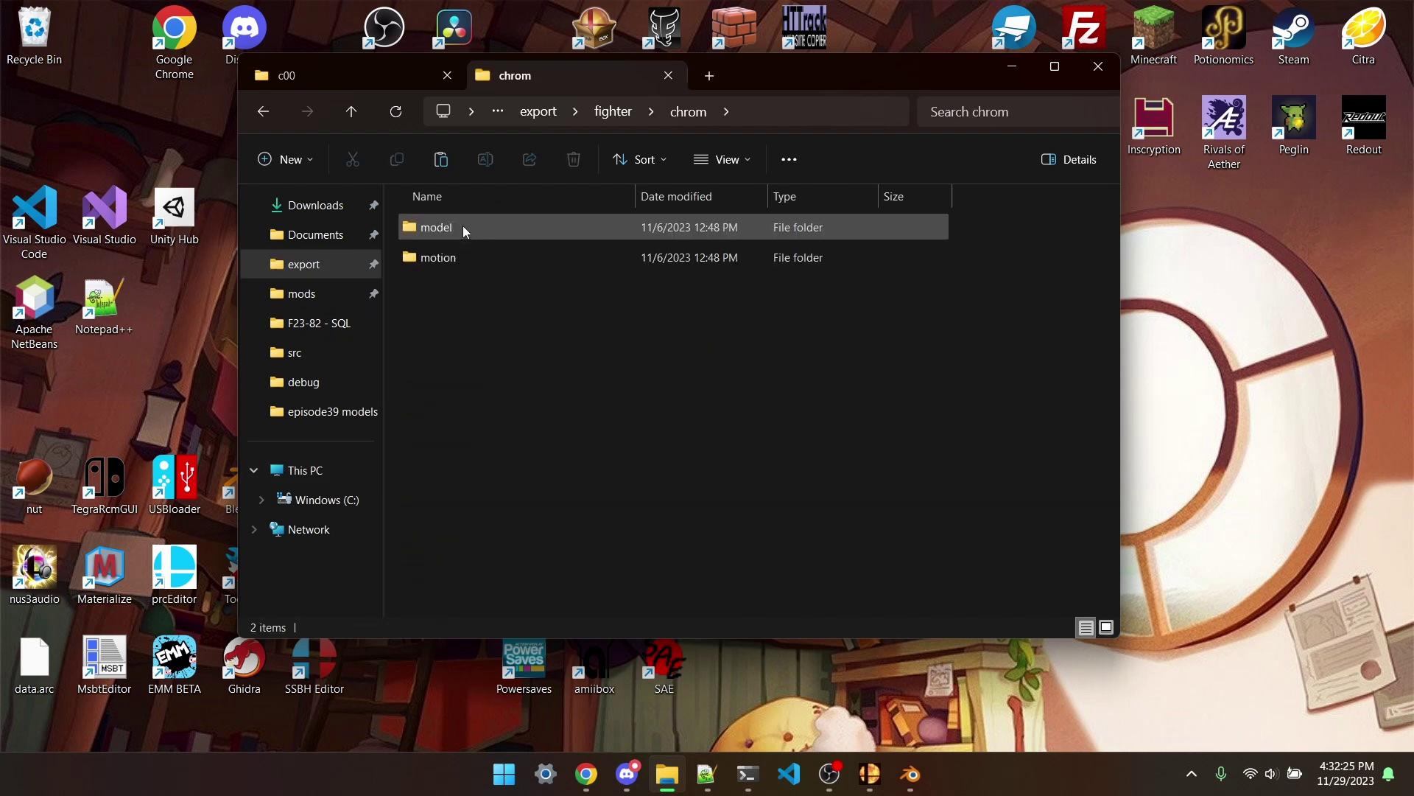
pyautogui.doubleClick(463, 225)
pyautogui.doubleClick(462, 225)
pyautogui.doubleClick(462, 226)
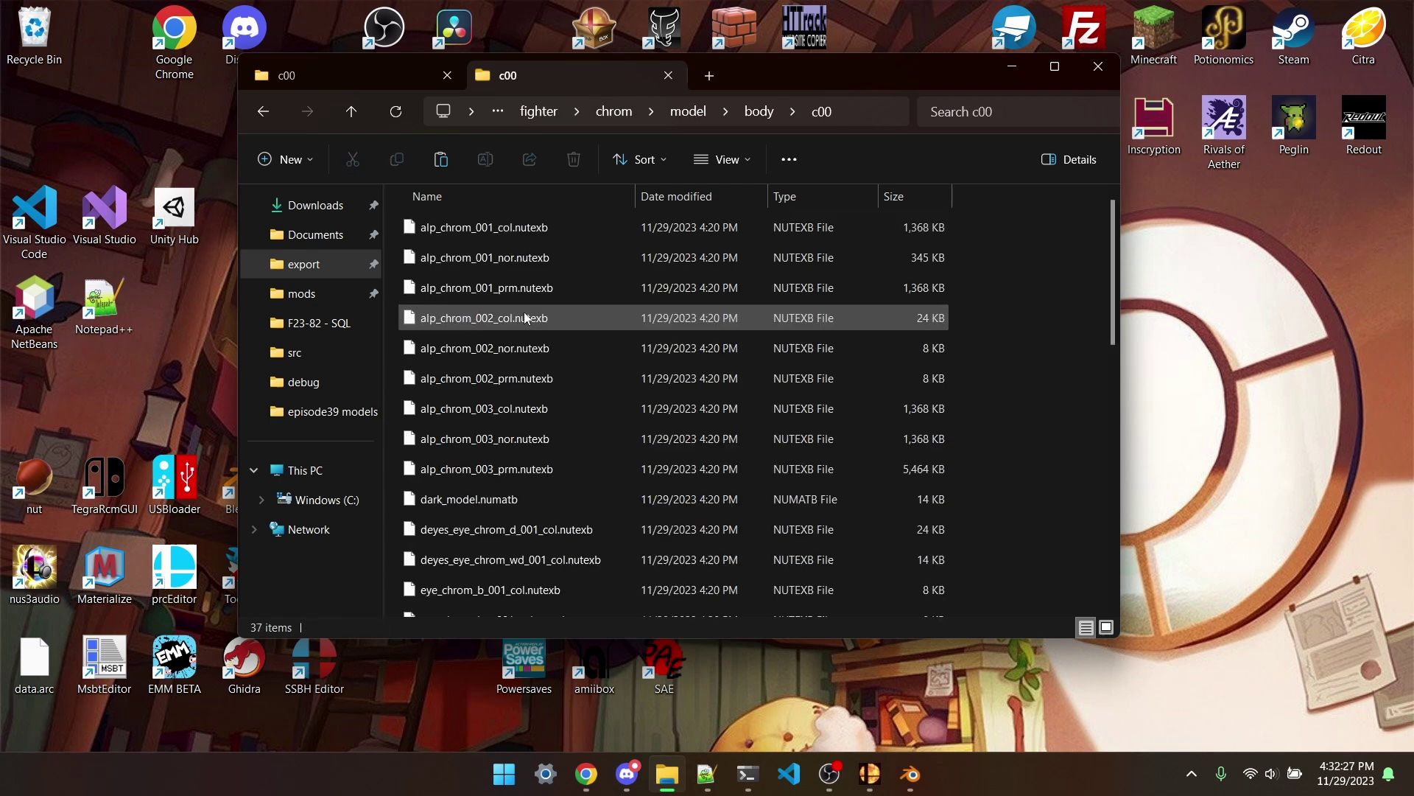
pyautogui.scroll(-8, 541, 399)
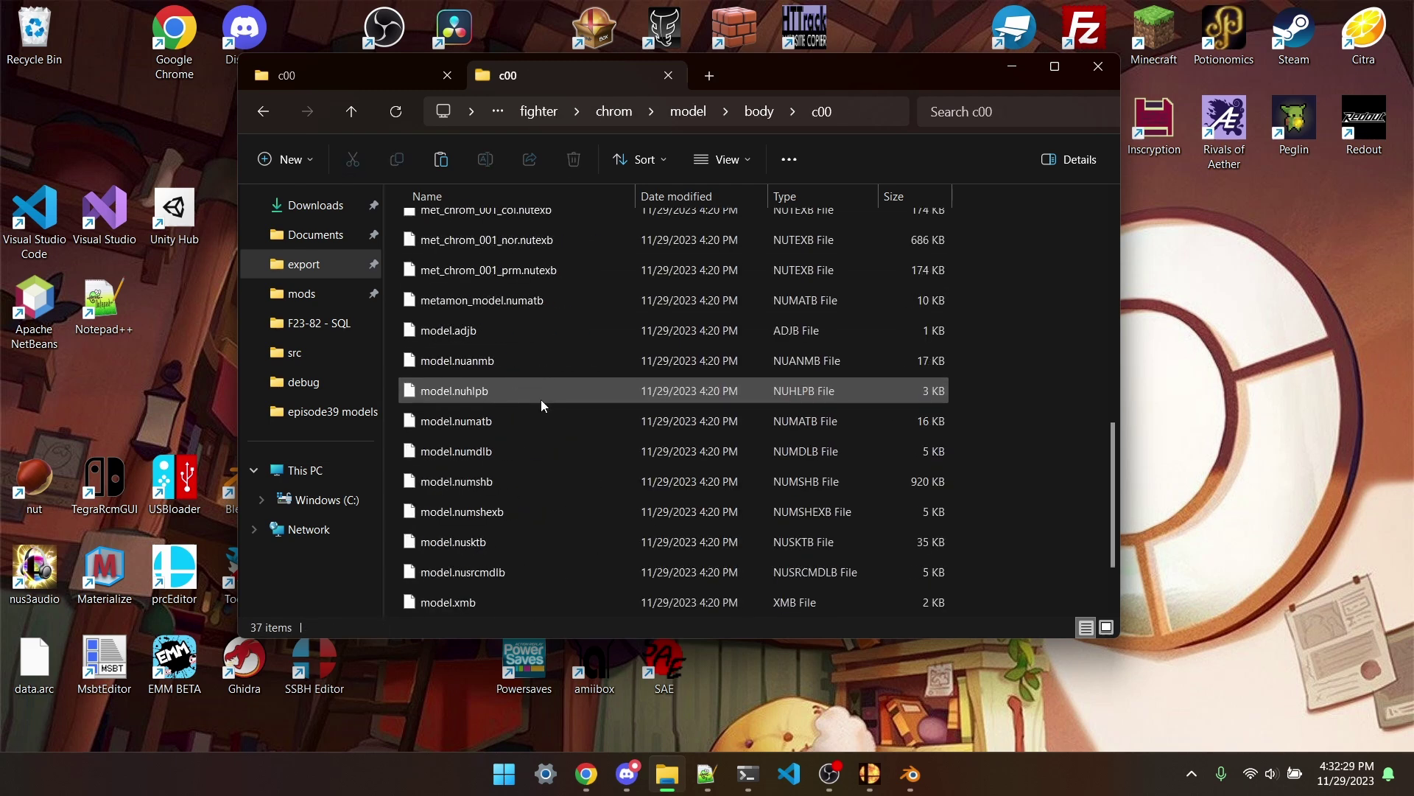
pyautogui.scroll(1, 541, 399)
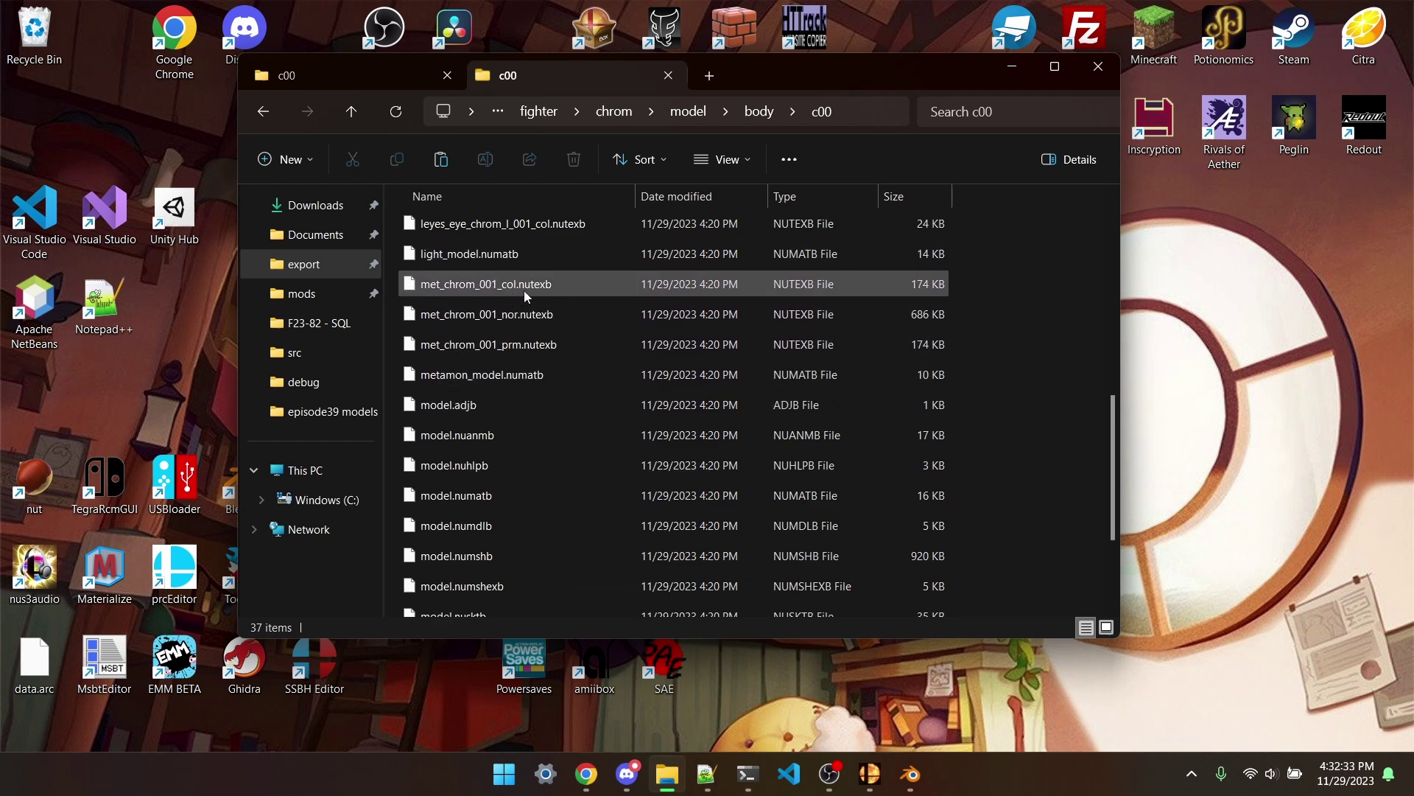
# Step: Launch Switch Toolbox from its desktop icon
pyautogui.scroll(-2, 557, 321)
pyautogui.scroll(3, 557, 315)
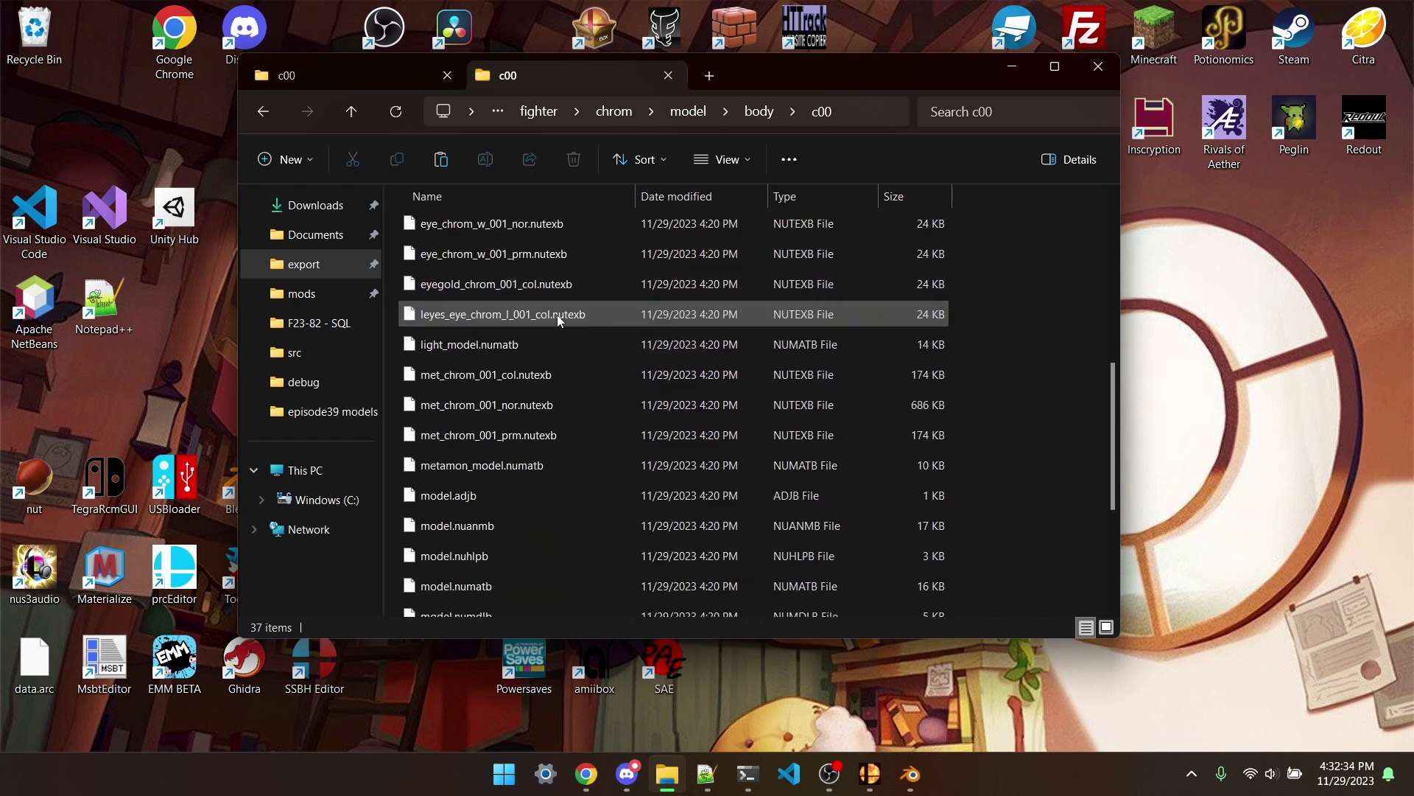
pyautogui.click(83, 352)
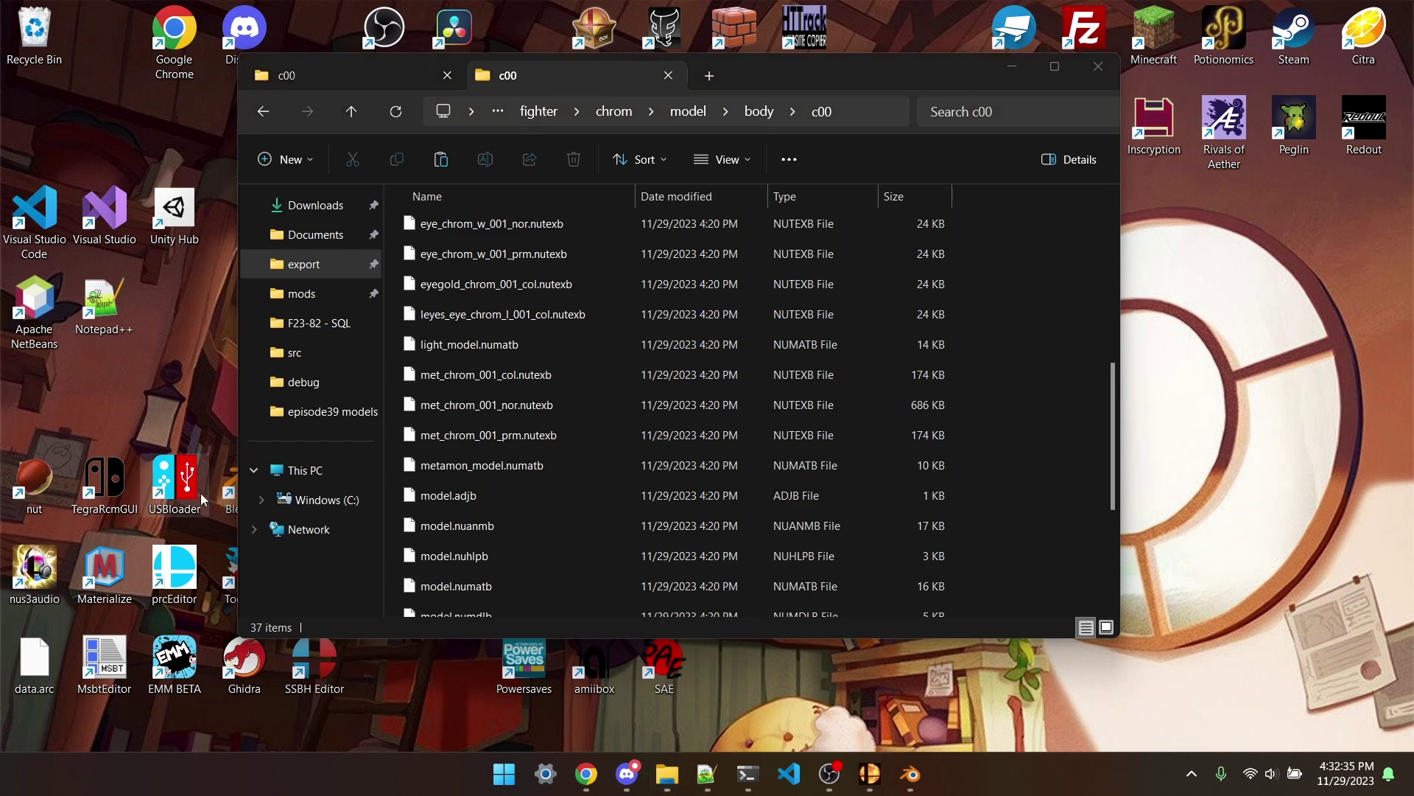
pyautogui.doubleClick(229, 571)
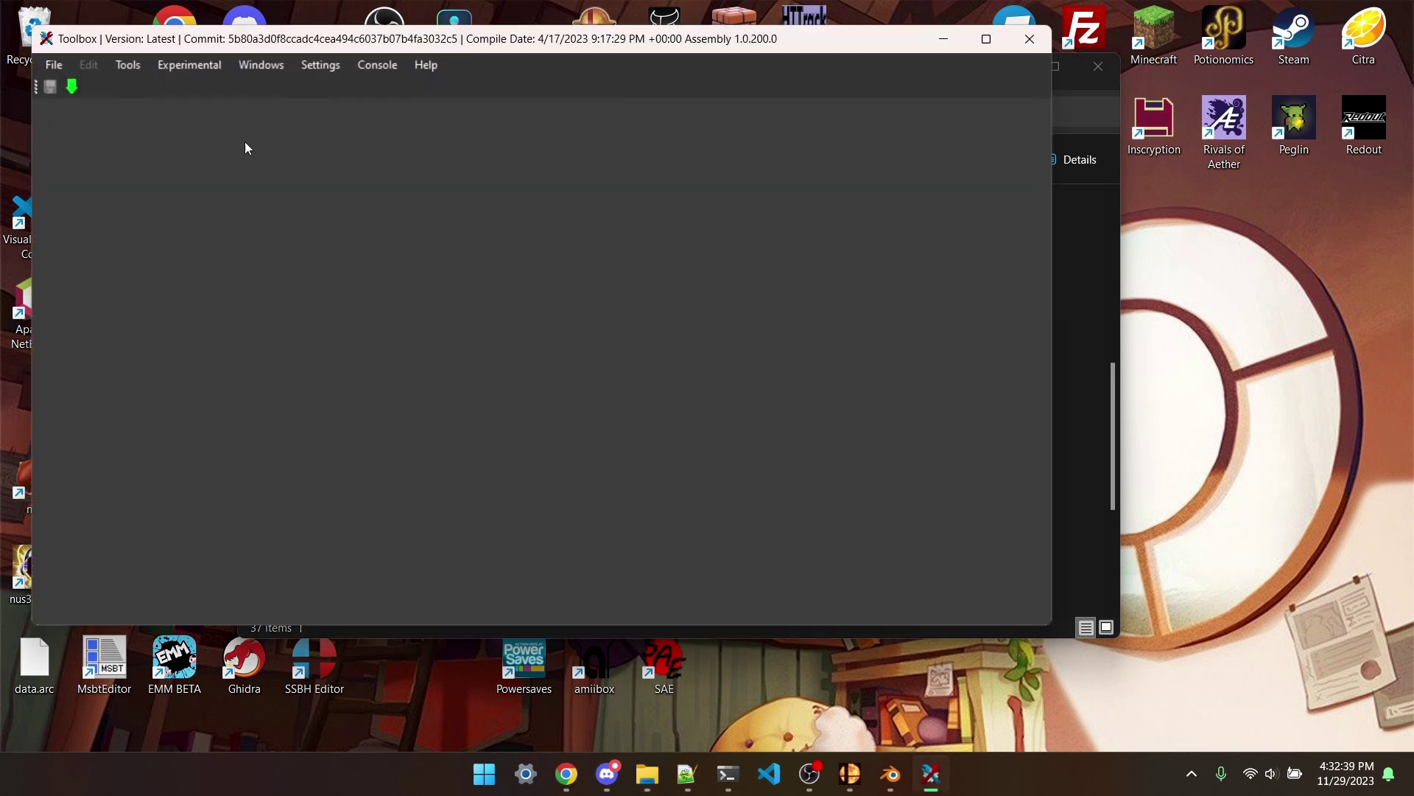
# Step: Inspect met_chrom_001_col.nutexb (256×512 BC7_SRGB) in Switch Toolbox, then close the program
pyautogui.click(54, 64)
pyautogui.click(89, 124)
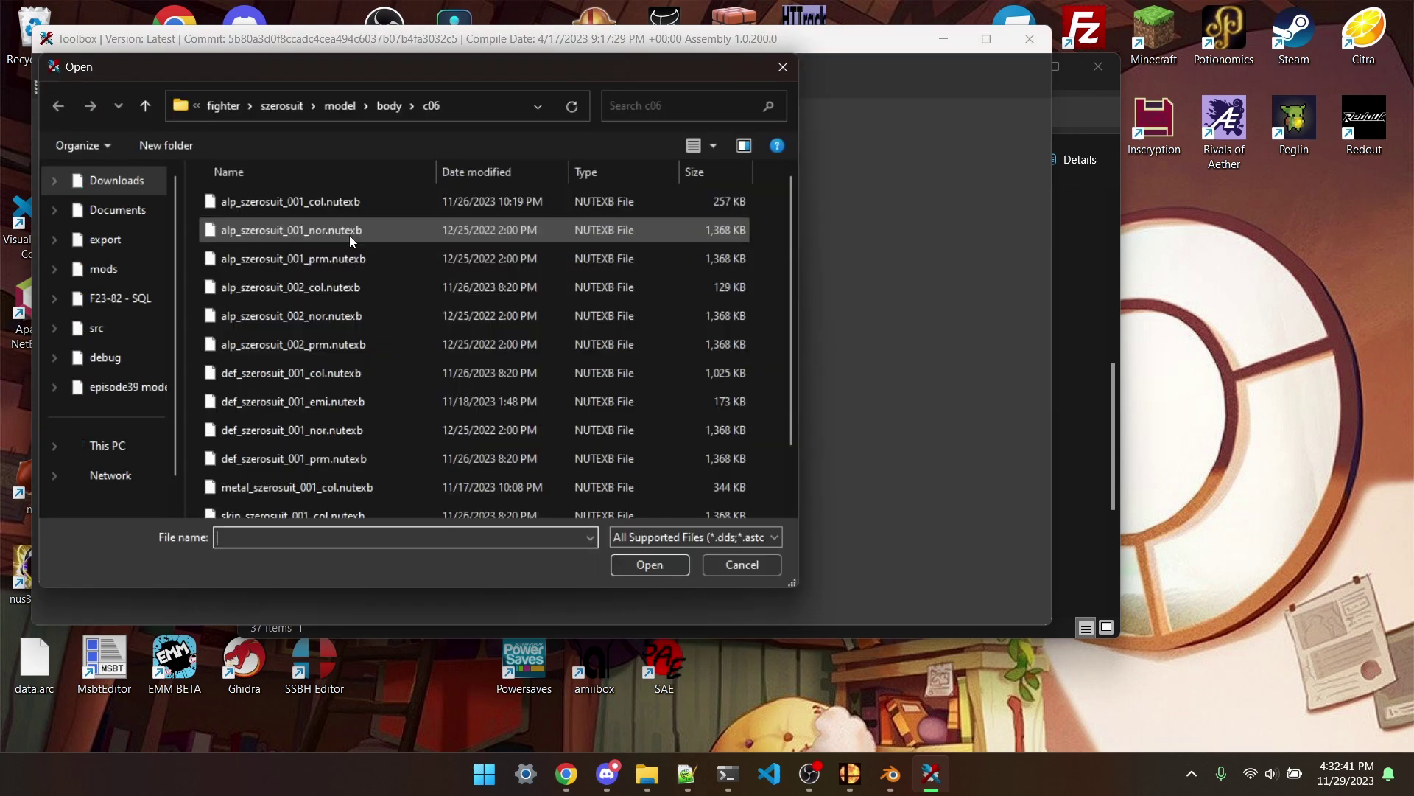
pyautogui.click(210, 109)
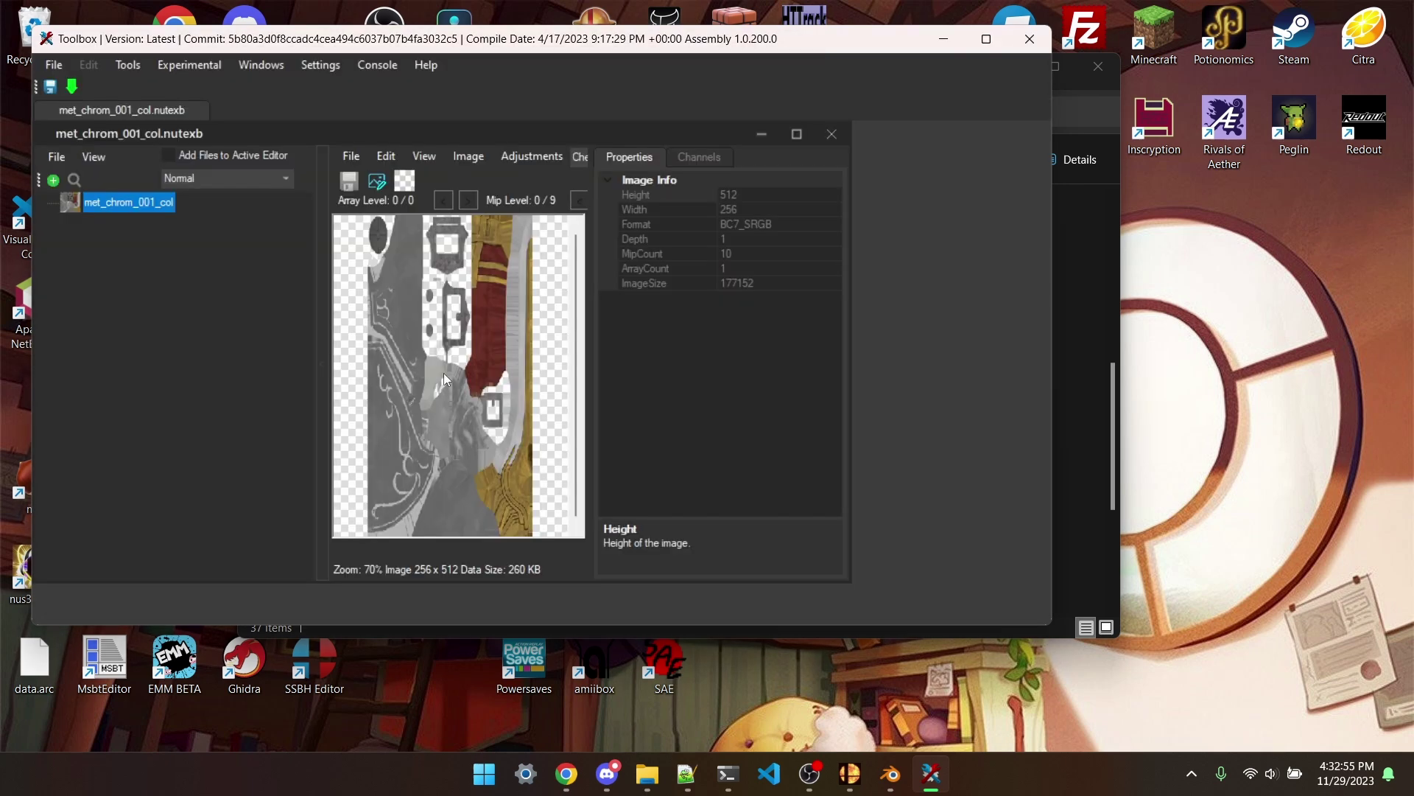
pyautogui.scroll(-2, 444, 379)
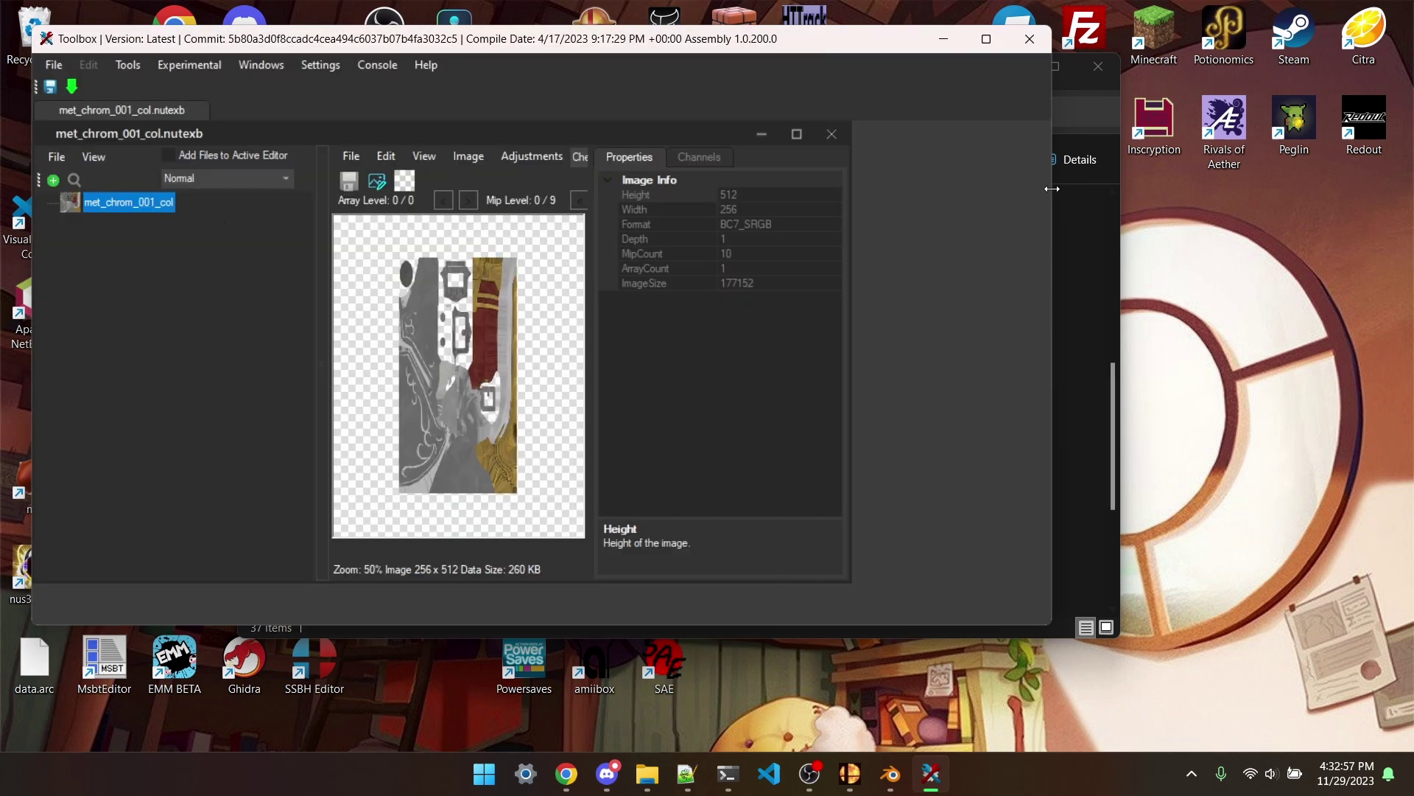
pyautogui.click(1066, 214)
pyautogui.scroll(-3, 602, 448)
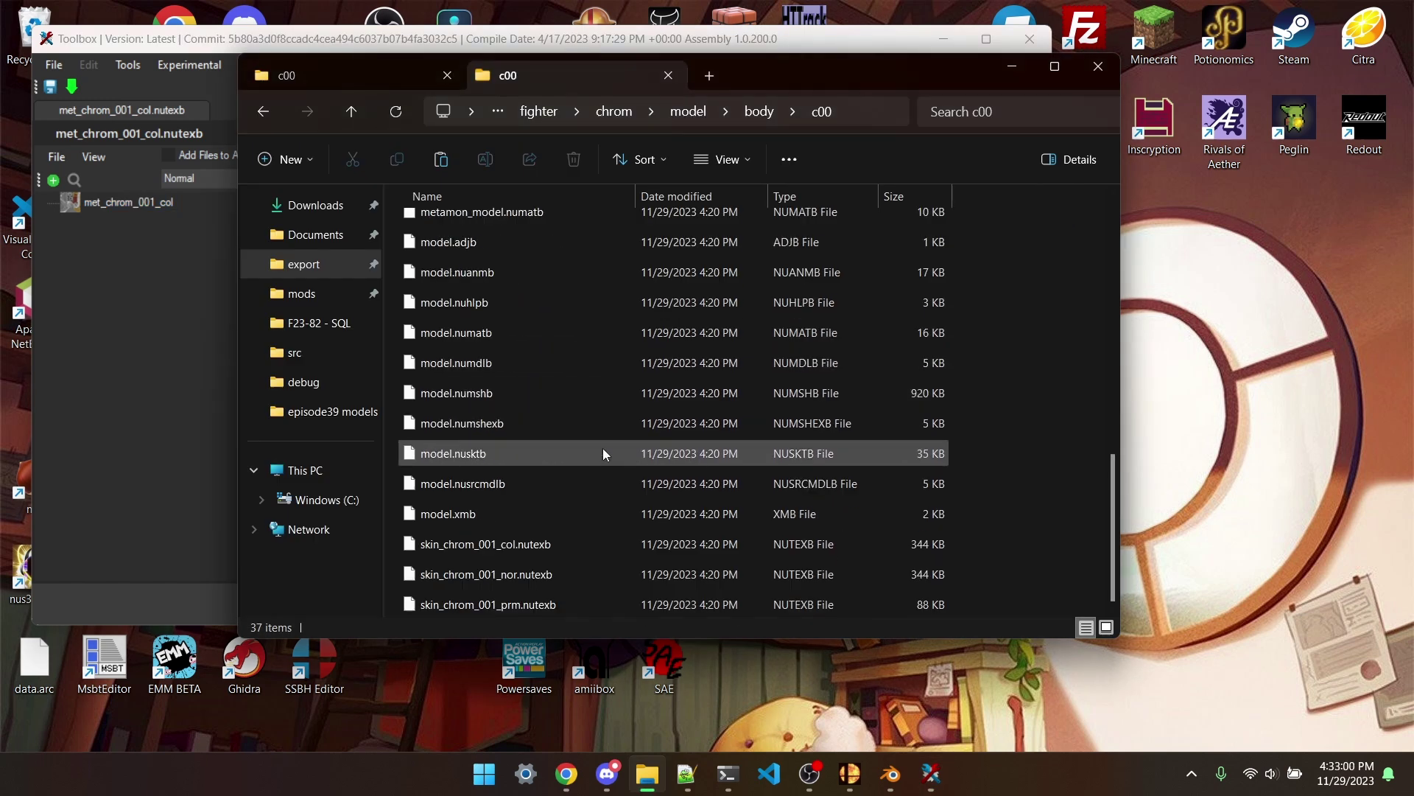
pyautogui.scroll(5, 603, 448)
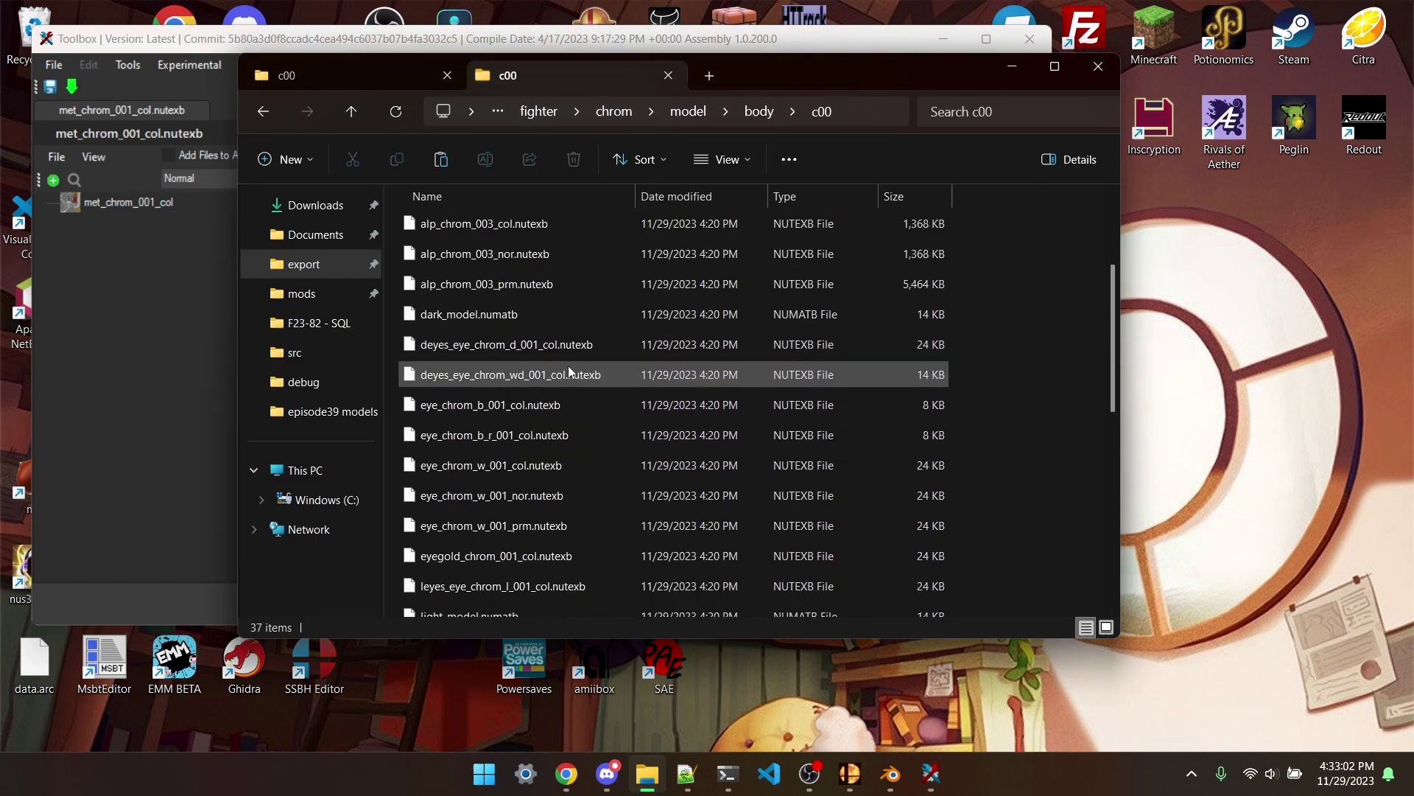
pyautogui.scroll(2, 568, 365)
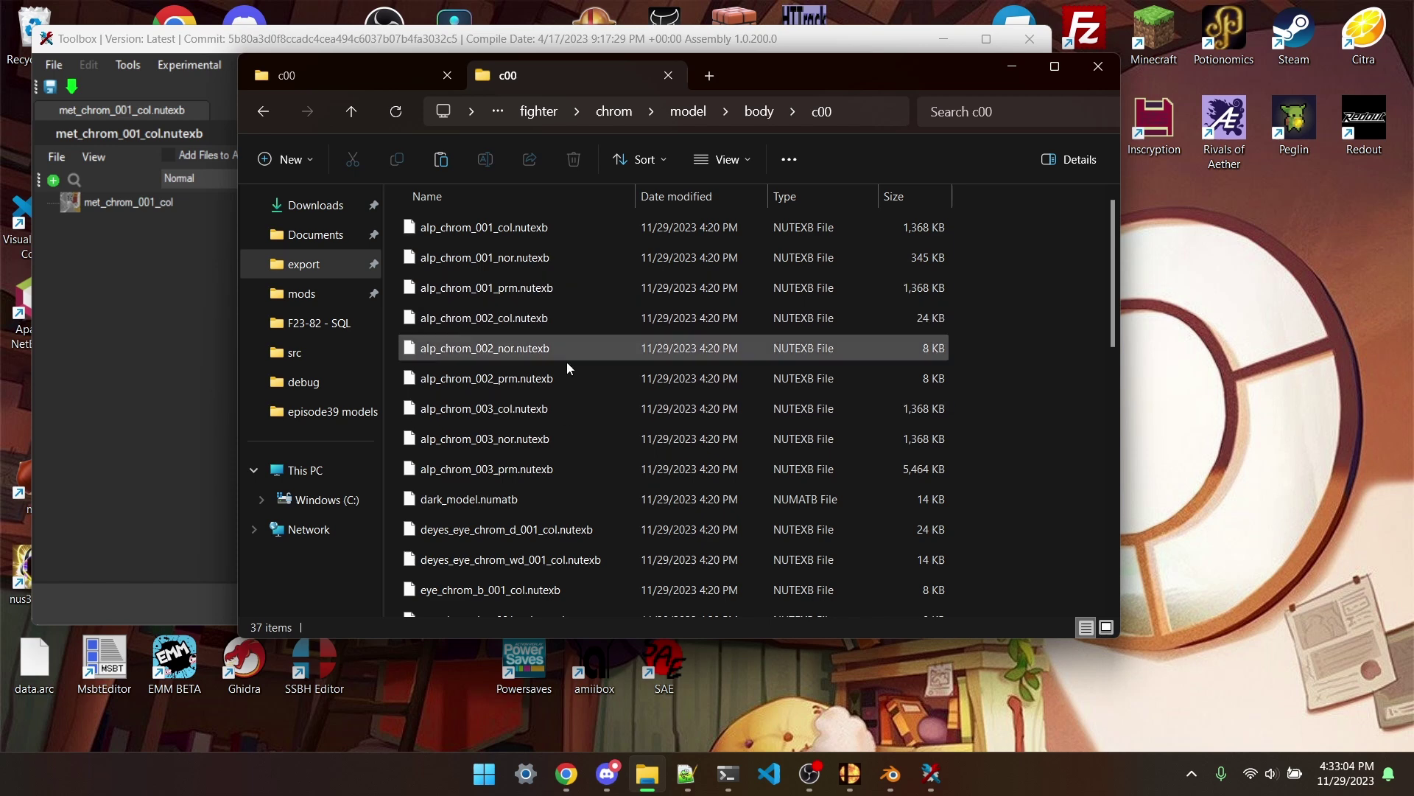
pyautogui.scroll(-3, 549, 315)
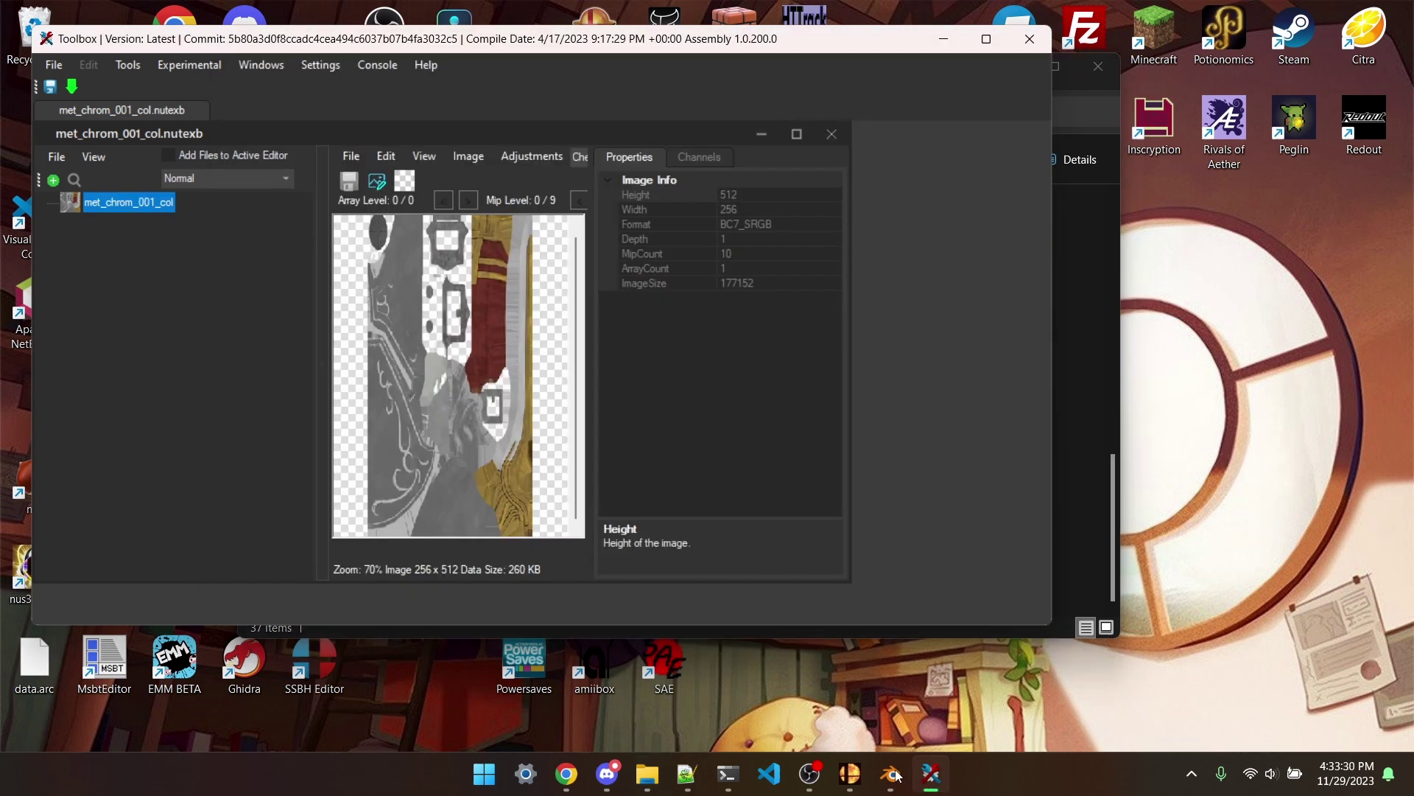
pyautogui.click(1030, 39)
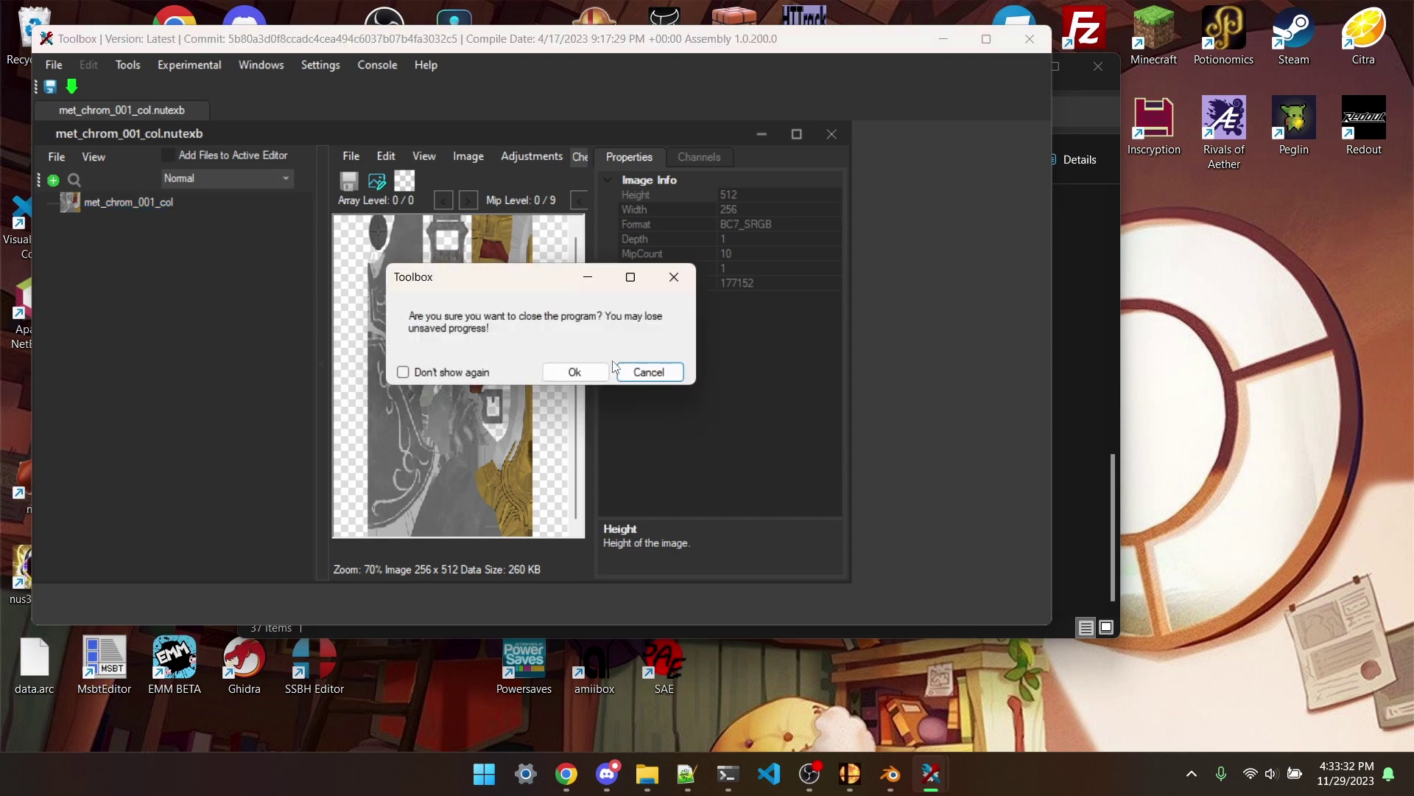
pyautogui.press('Return')
# Step: Check in Blender that the sword mesh fal_R_VIS_O_OBJShape uses met_chrom_001, then return to mod.rs
pyautogui.click(911, 775)
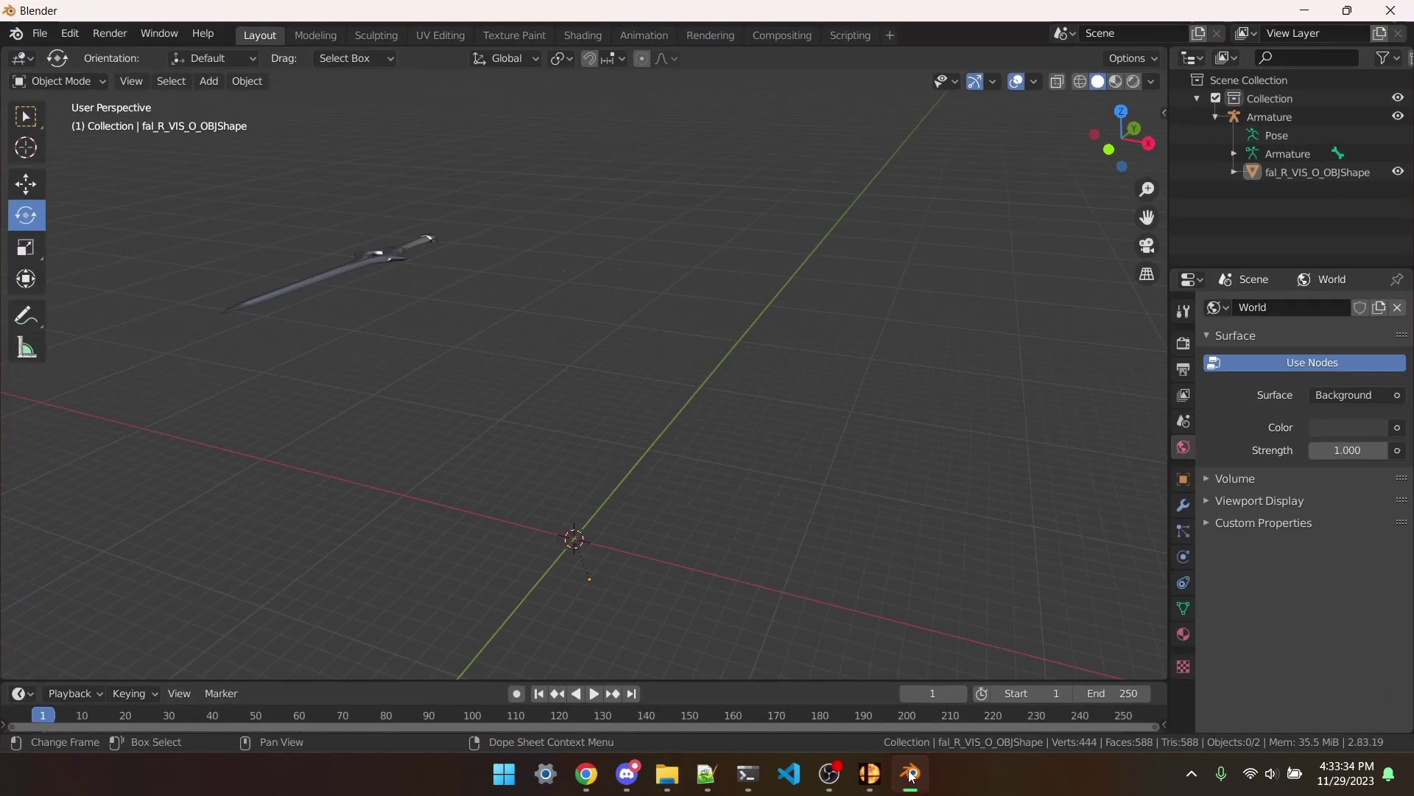
pyautogui.click(1298, 174)
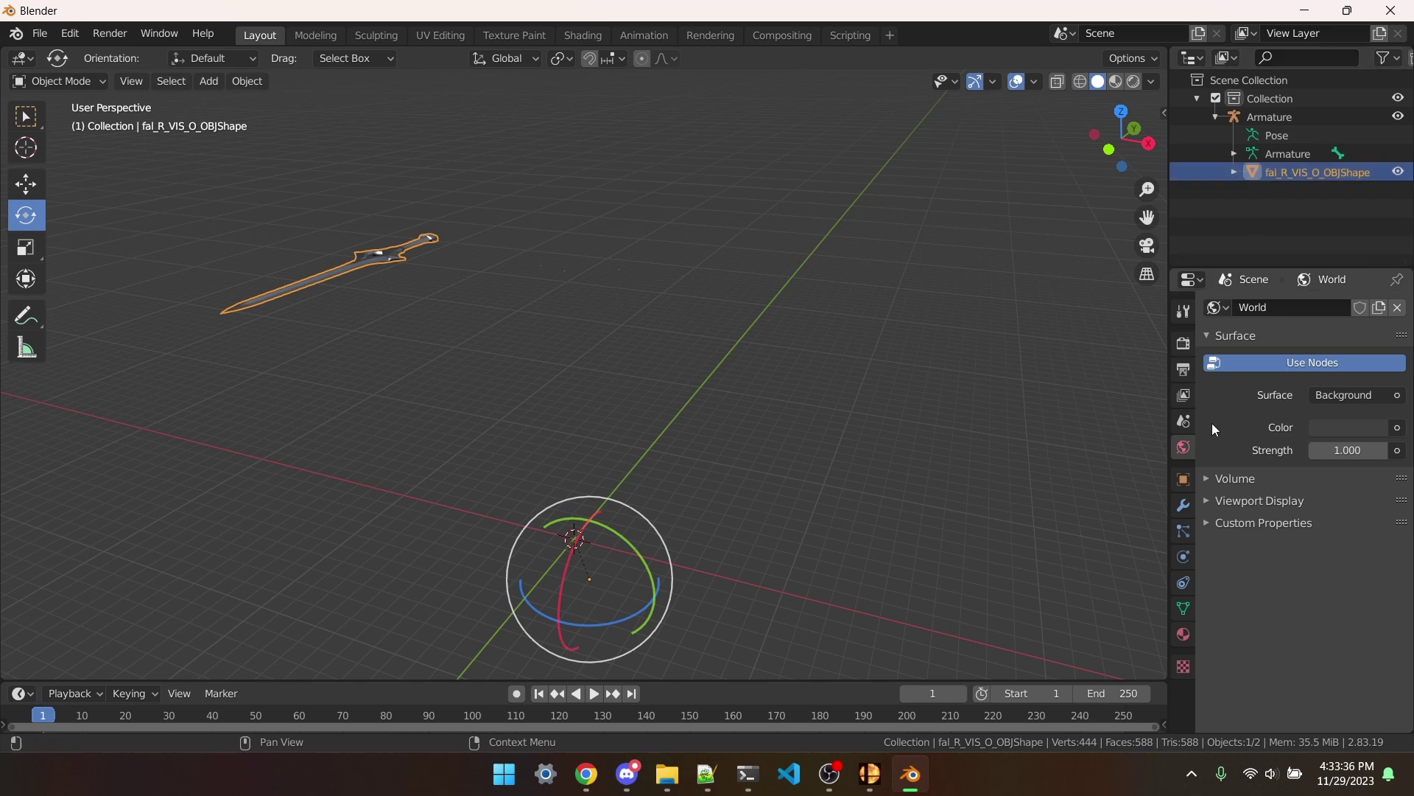
pyautogui.click(1183, 635)
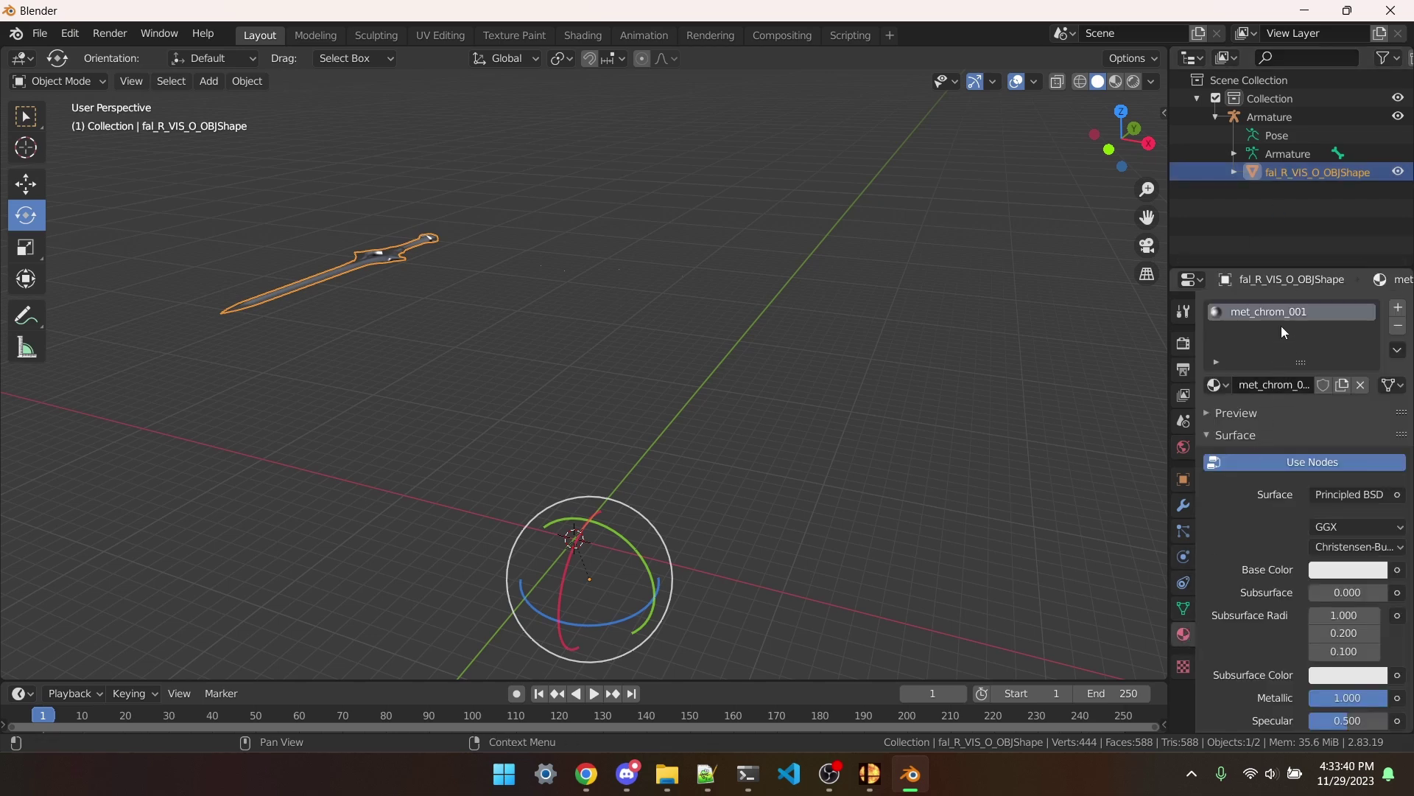
pyautogui.click(712, 778)
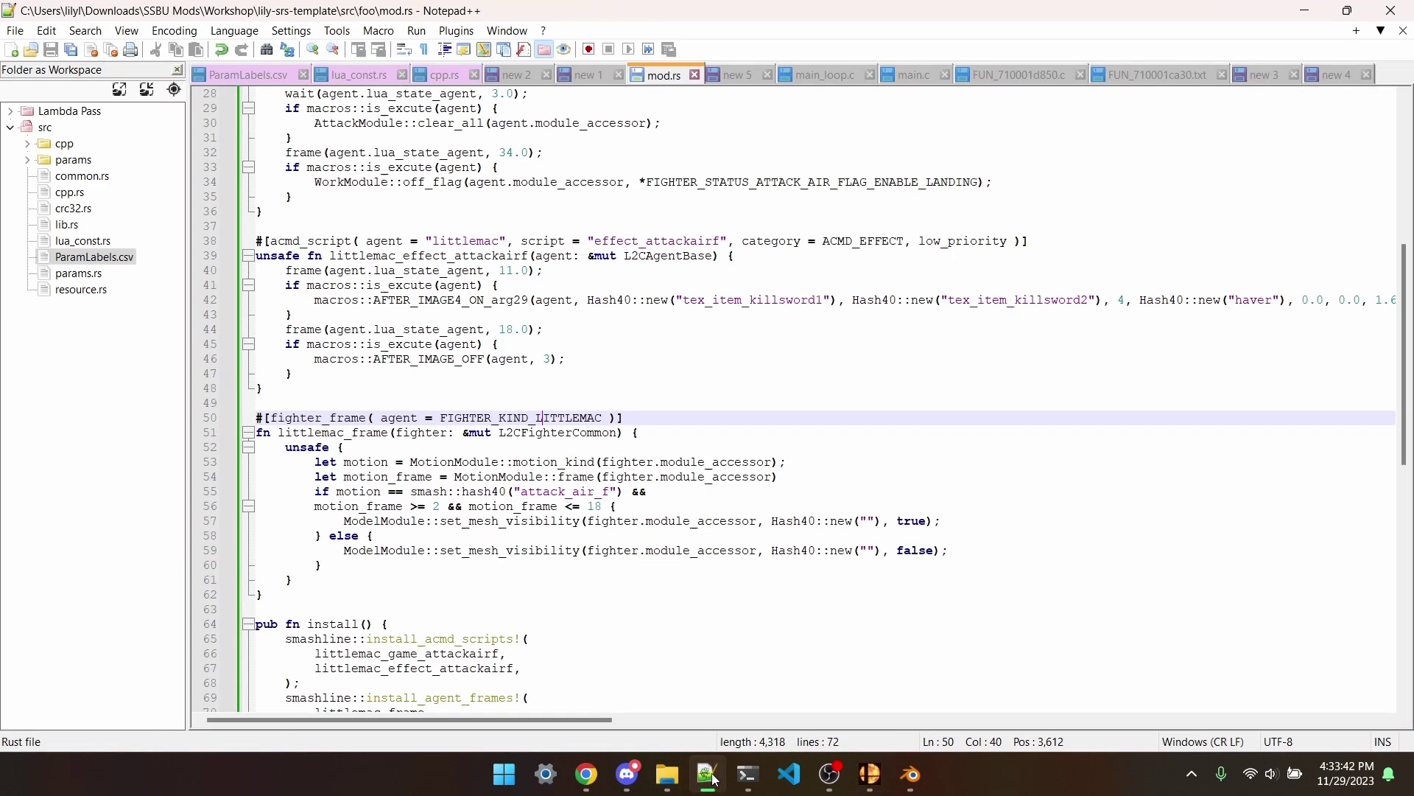
# Step: Select met_chrom_001_col through met_chrom_001_prm in Chrom's c00 and paste them into Little Mac's c00
pyautogui.click(712, 778)
pyautogui.click(667, 774)
pyautogui.scroll(3, 573, 485)
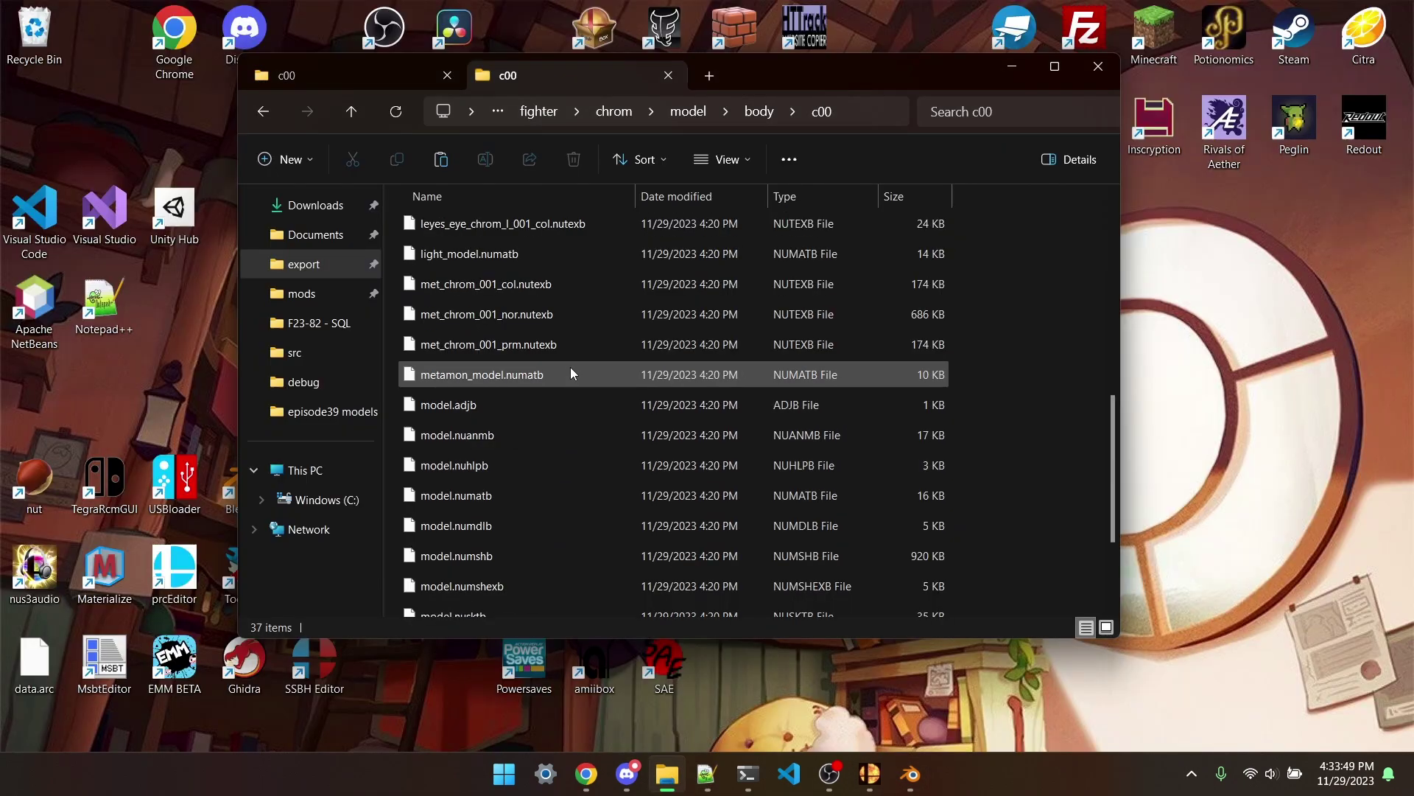
pyautogui.click(552, 285)
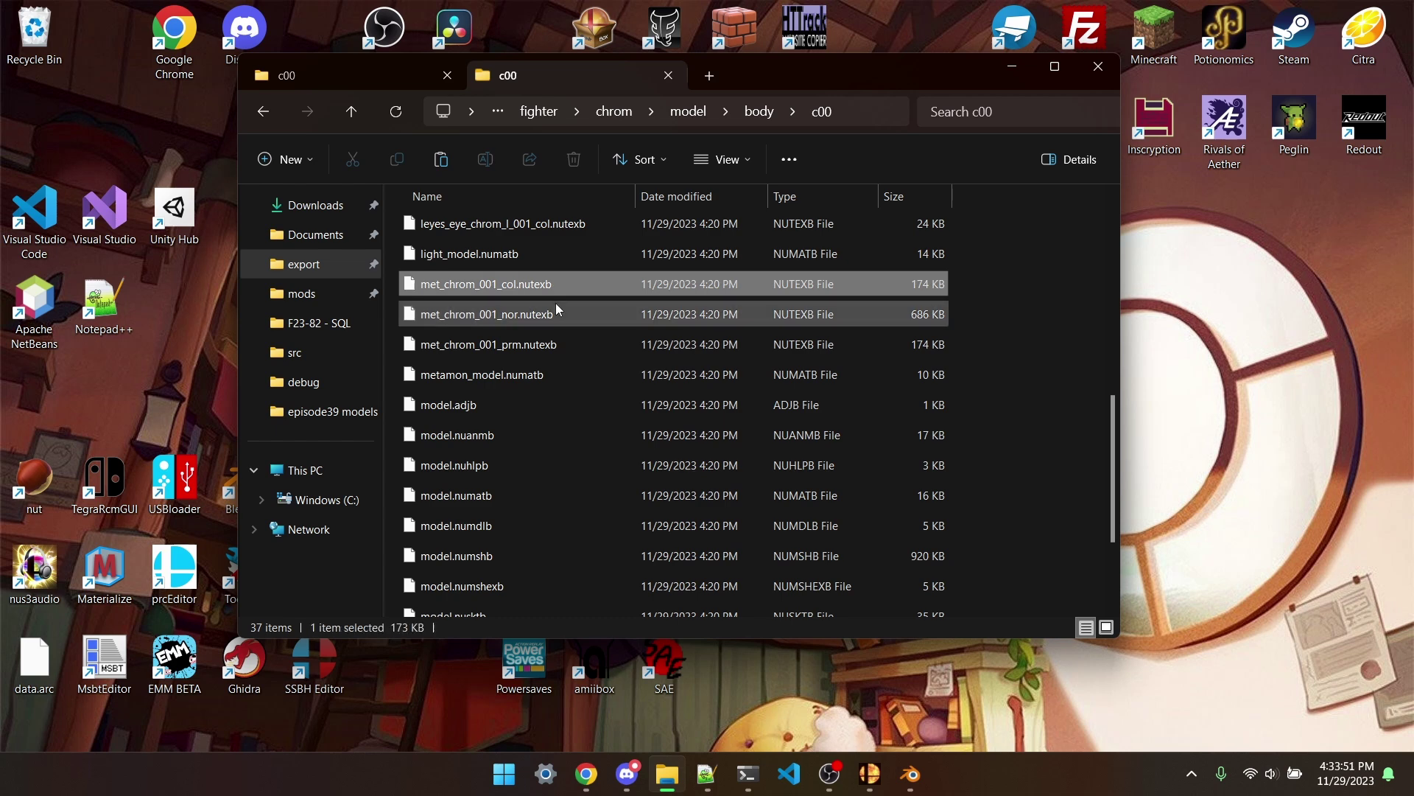
pyautogui.keyDown('shift'); pyautogui.click(564, 345); pyautogui.keyUp('shift')
pyautogui.click(397, 76)
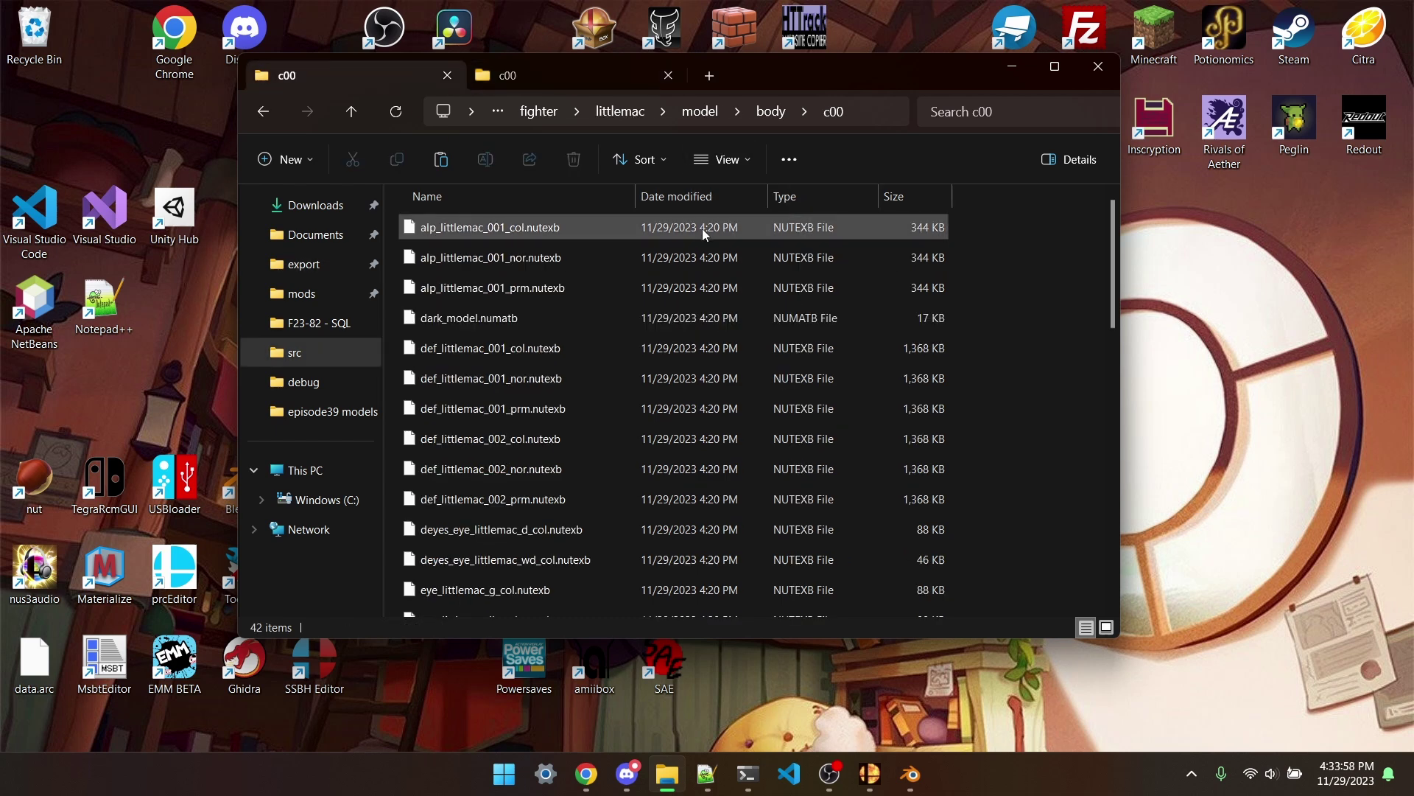
pyautogui.hotkey('ctrl', 'v')
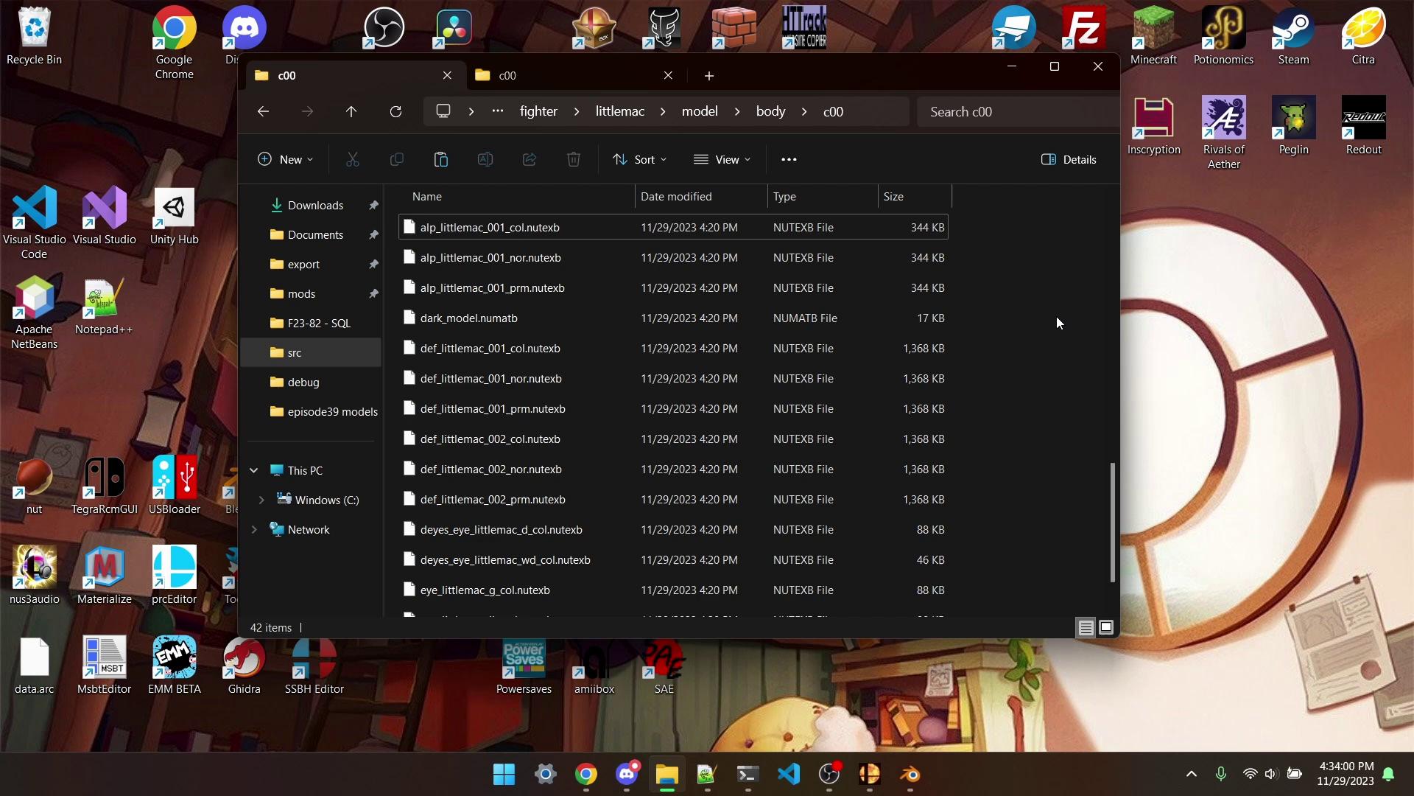